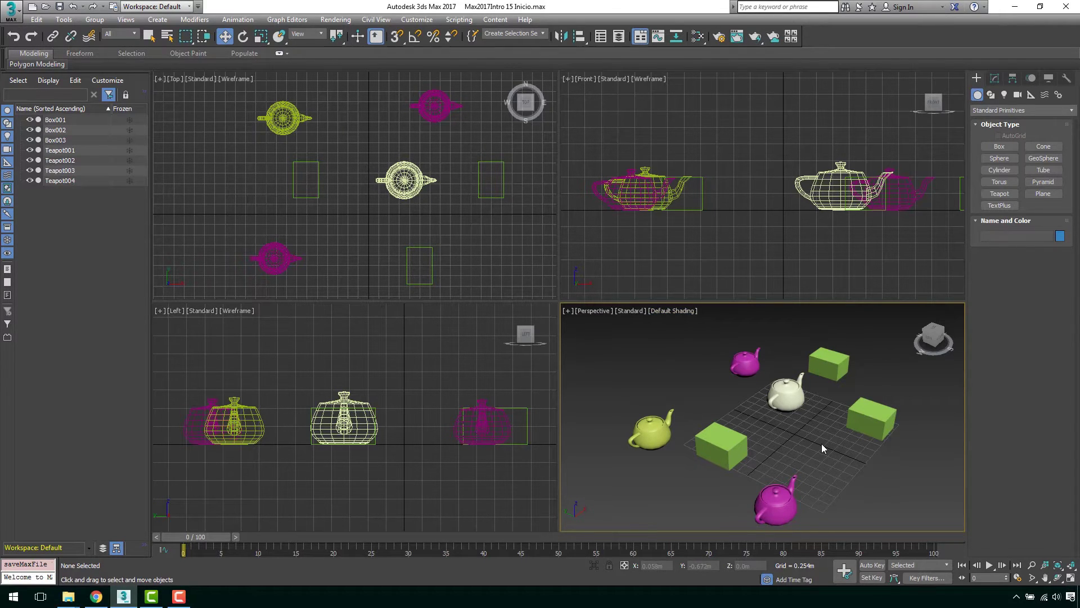
- Maximize the Perspective viewport, then select and frame the box Box001
key(alt+w)
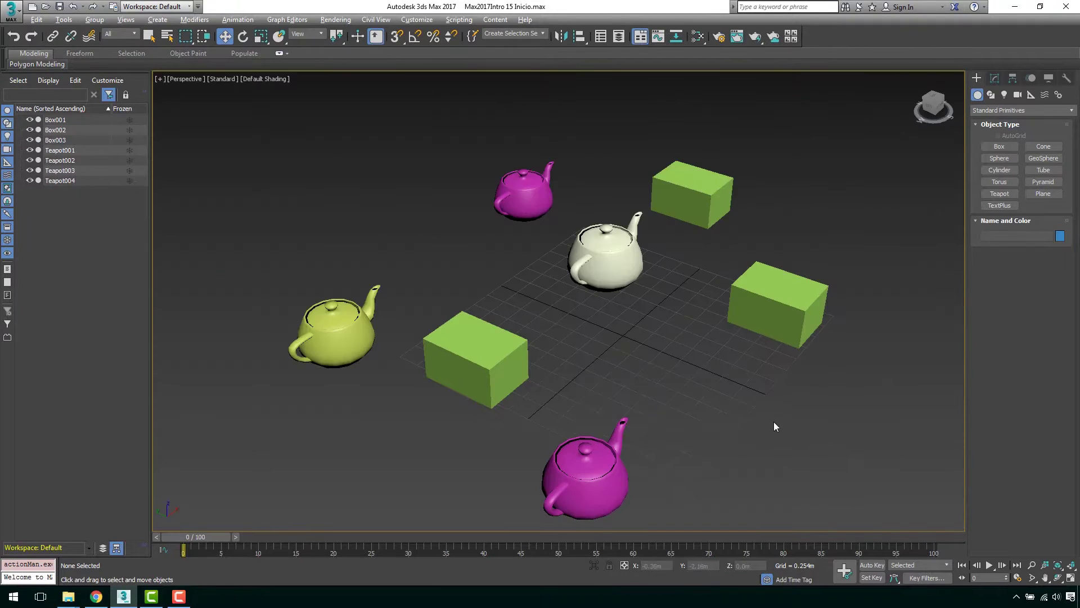
click(766, 316)
key(z)
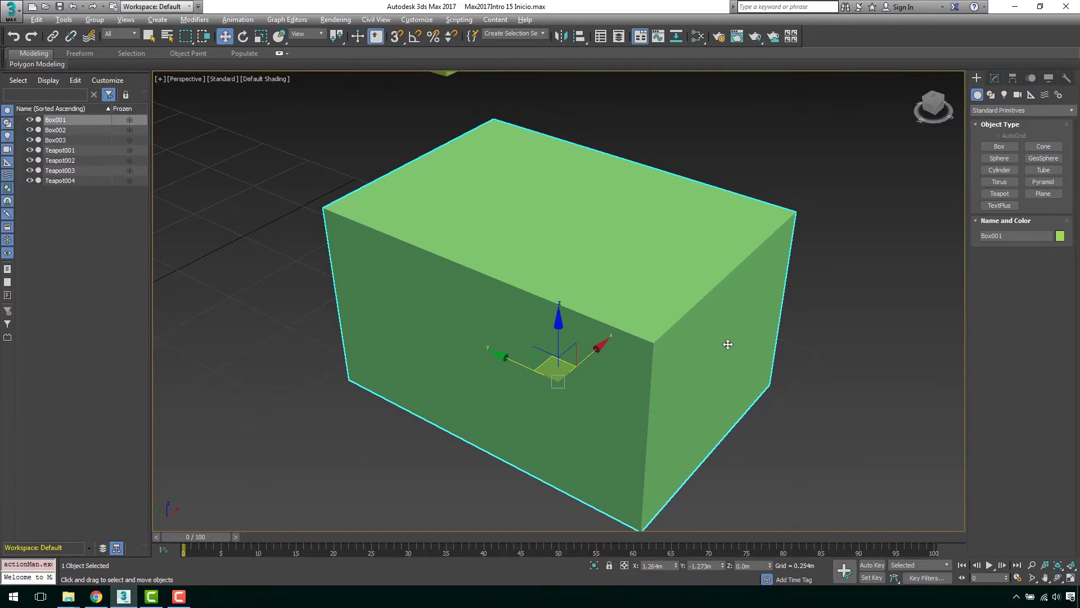
alt+middle_drag(724, 343, 692, 329)
scroll(737, 324, down, 3)
- Isolate the selected box Box001 from the rest of the scene
right_click(546, 270)
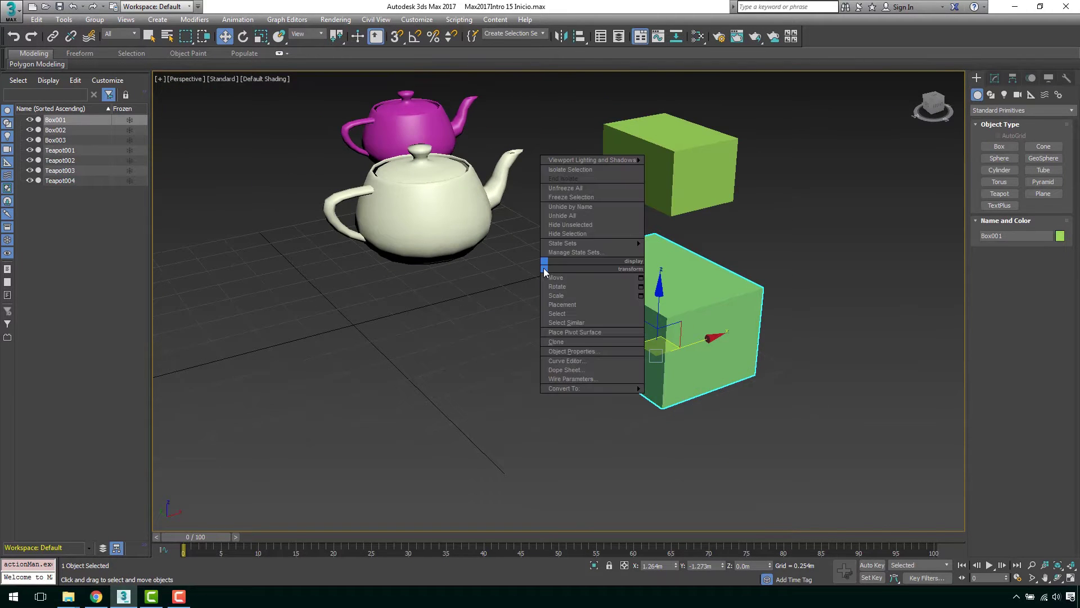
click(570, 169)
alt+middle_drag(701, 297, 591, 299)
scroll(621, 304, down, 5)
alt+middle_drag(657, 300, 714, 299)
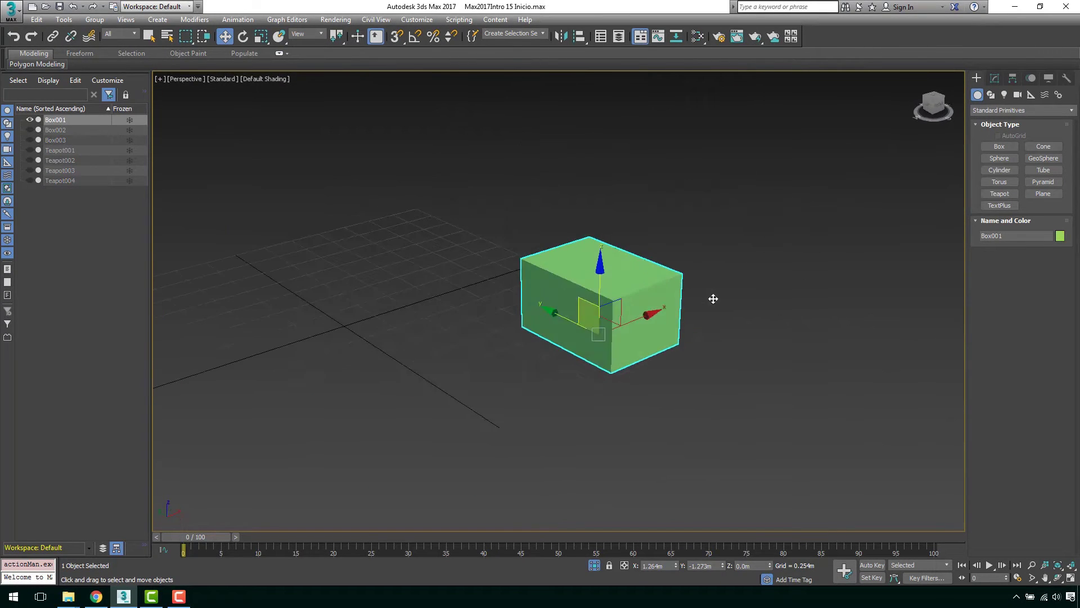
scroll(605, 357, up, 5)
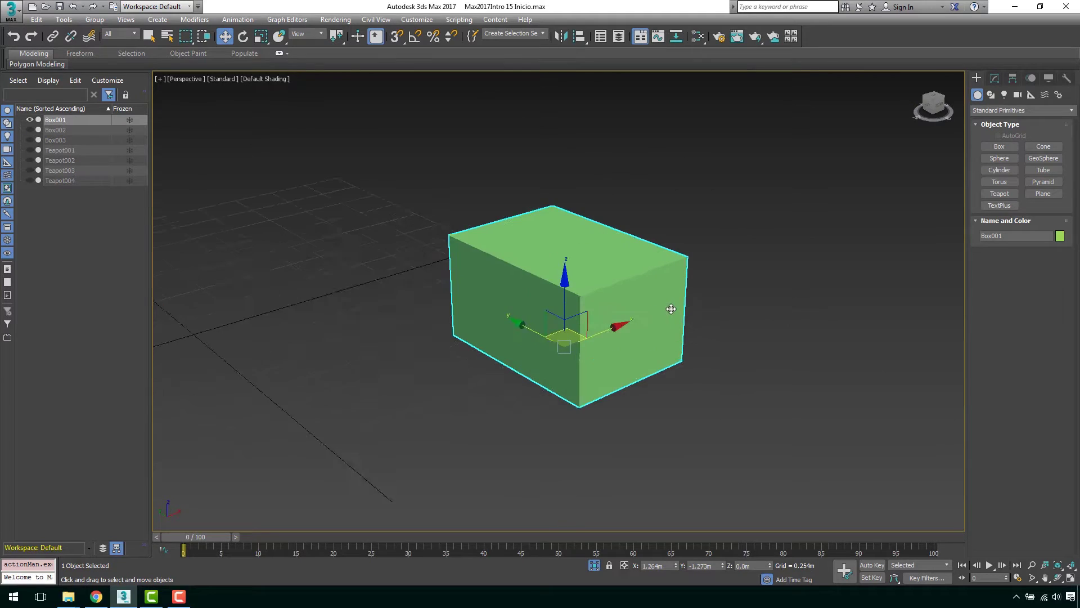
- Toggle the isolation of Box001 off and on, ending with isolation off and all objects shown
click(596, 568)
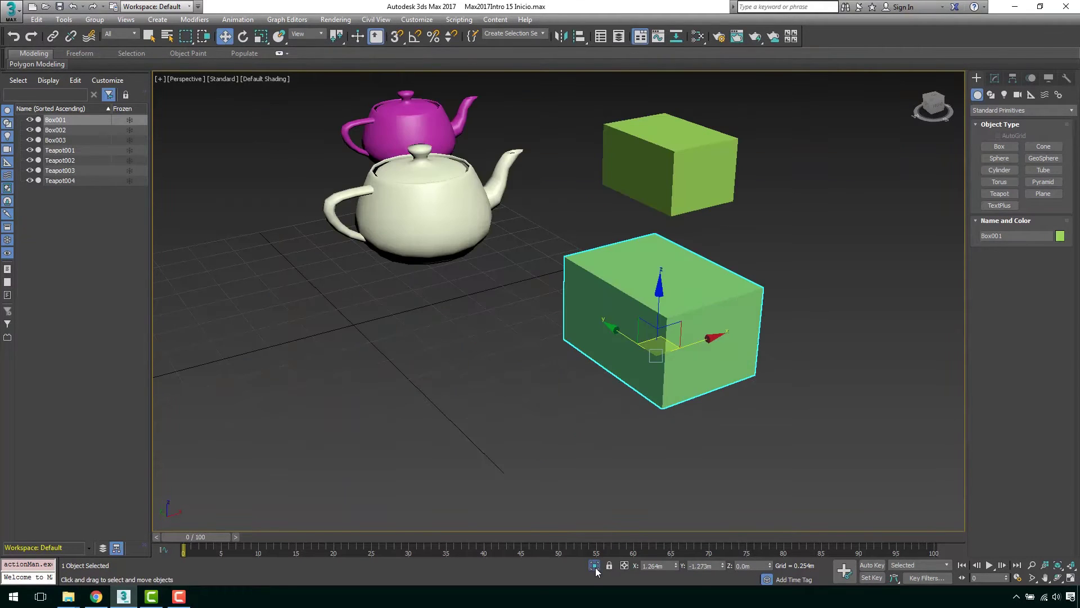
click(596, 569)
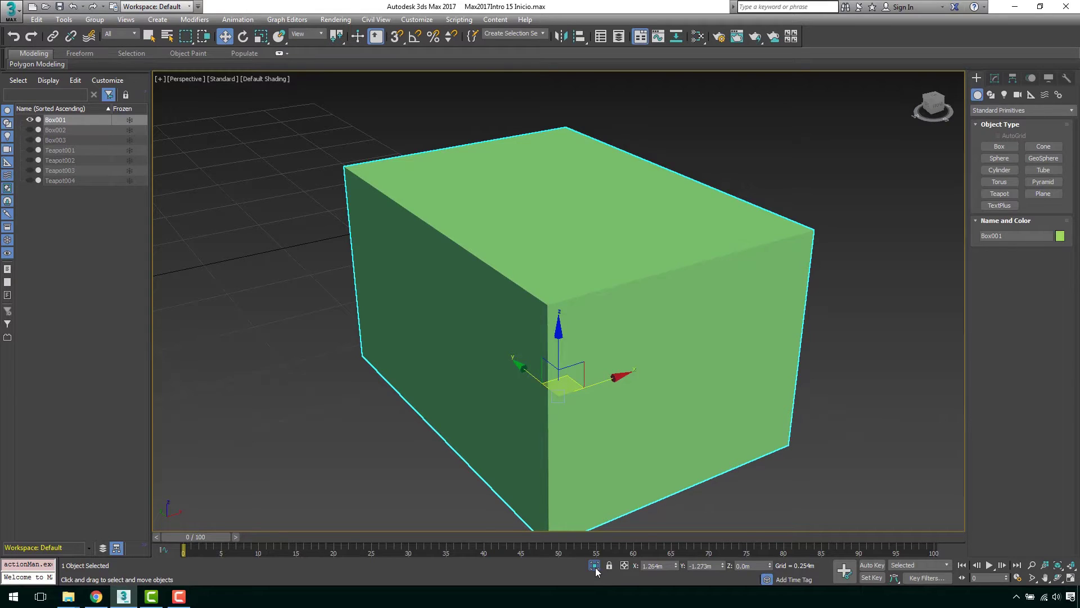
click(596, 569)
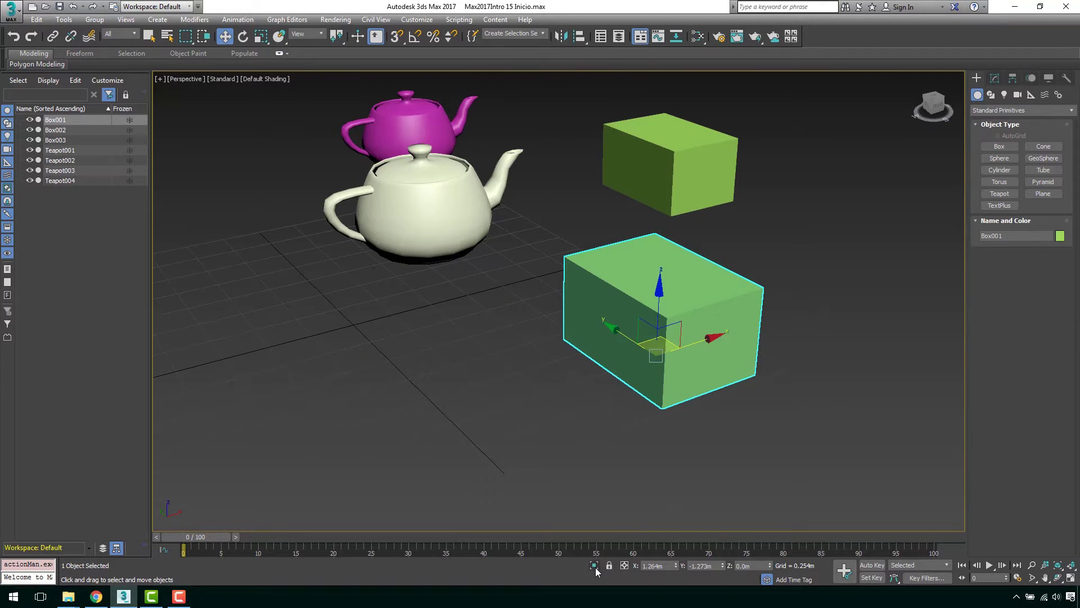
click(596, 569)
click(595, 569)
- Examine the pivot locations of Box001 and the white teapot from above and below
scroll(619, 293, up, 6)
middle_drag(698, 330, 677, 315)
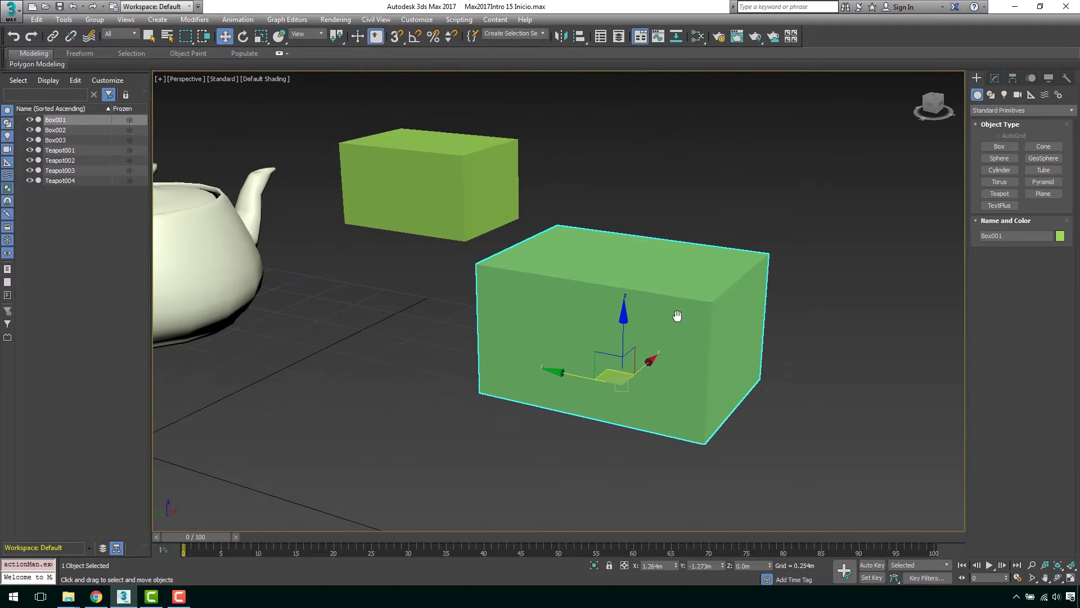
scroll(677, 316, up, 3)
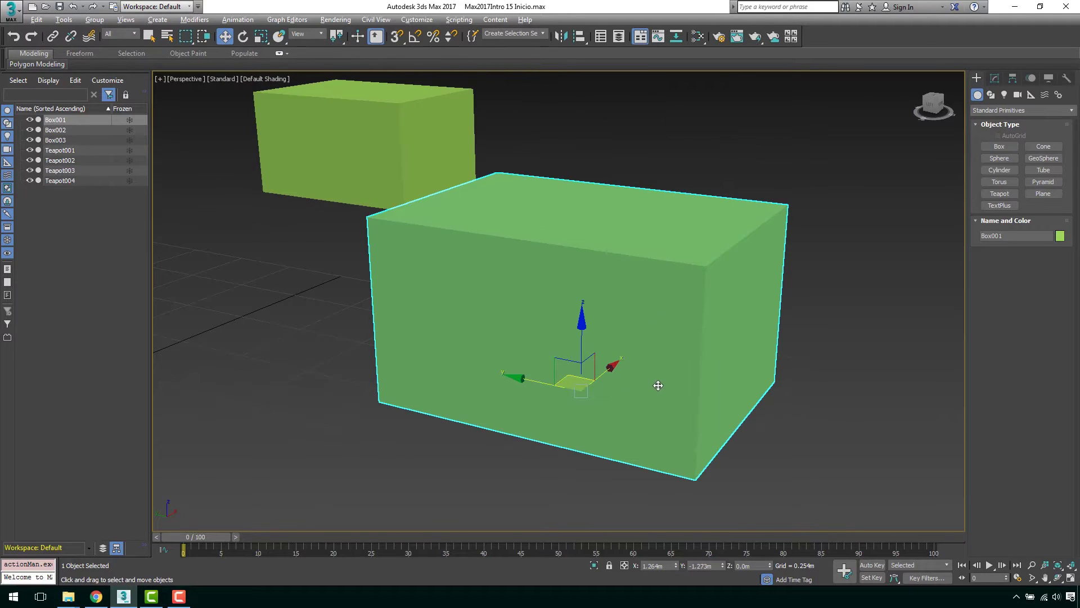
alt+middle_drag(658, 385, 642, 400)
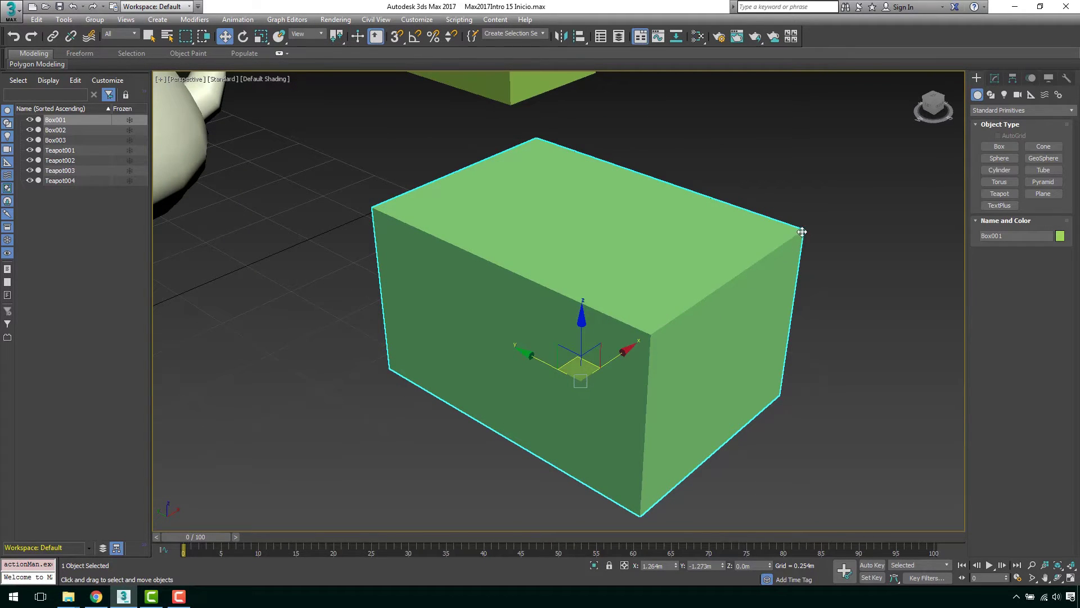
alt+middle_drag(702, 352, 634, 367)
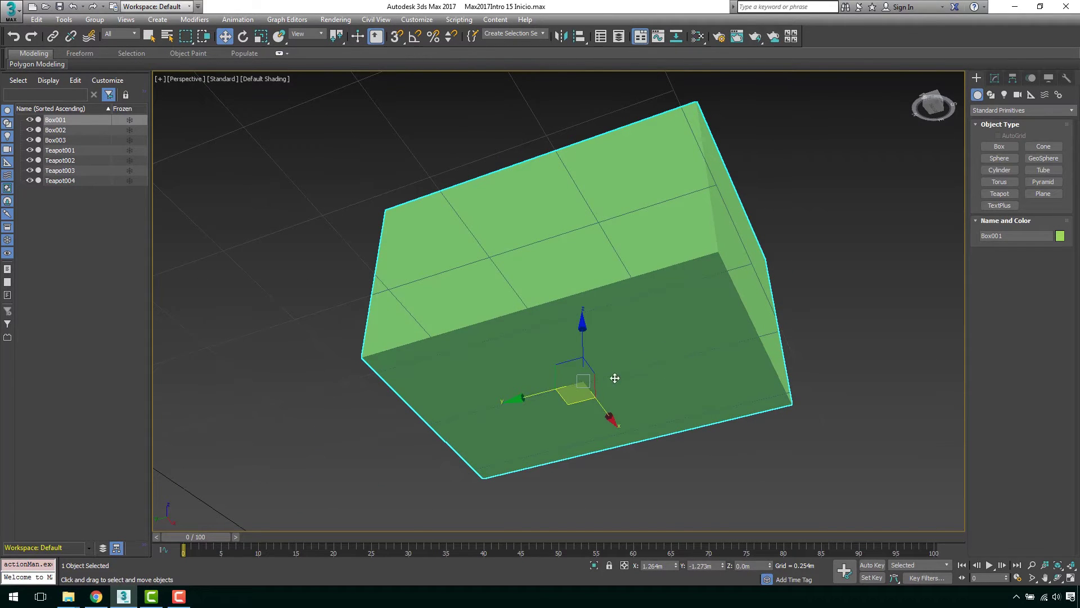
scroll(689, 345, down, 5)
alt+middle_drag(663, 312, 619, 360)
click(369, 410)
middle_drag(369, 409, 397, 368)
alt+middle_drag(397, 369, 408, 350)
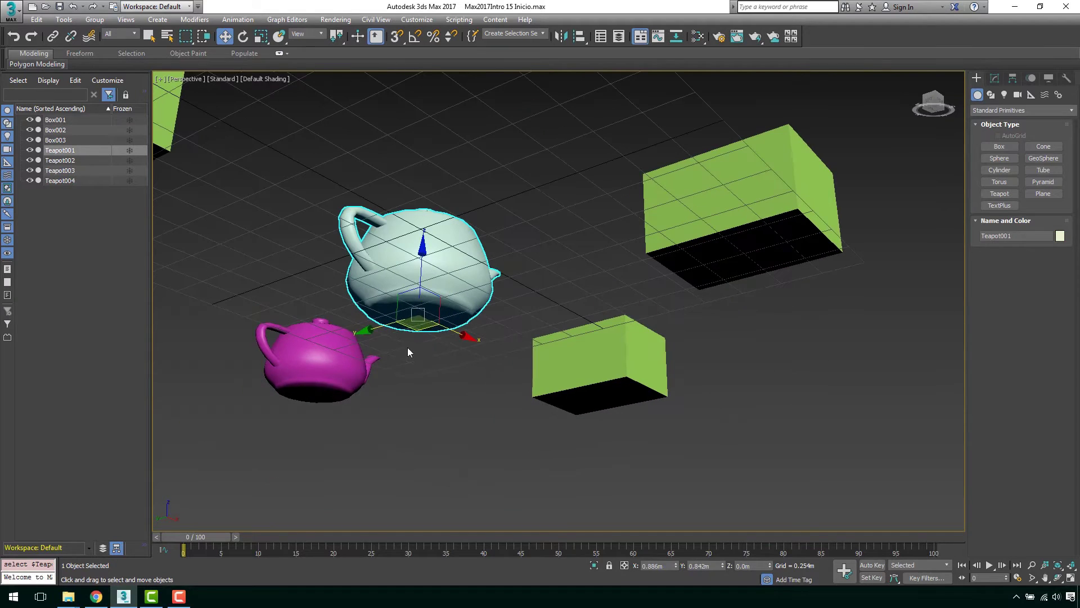
middle_drag(699, 284, 647, 354)
scroll(609, 408, up, 5)
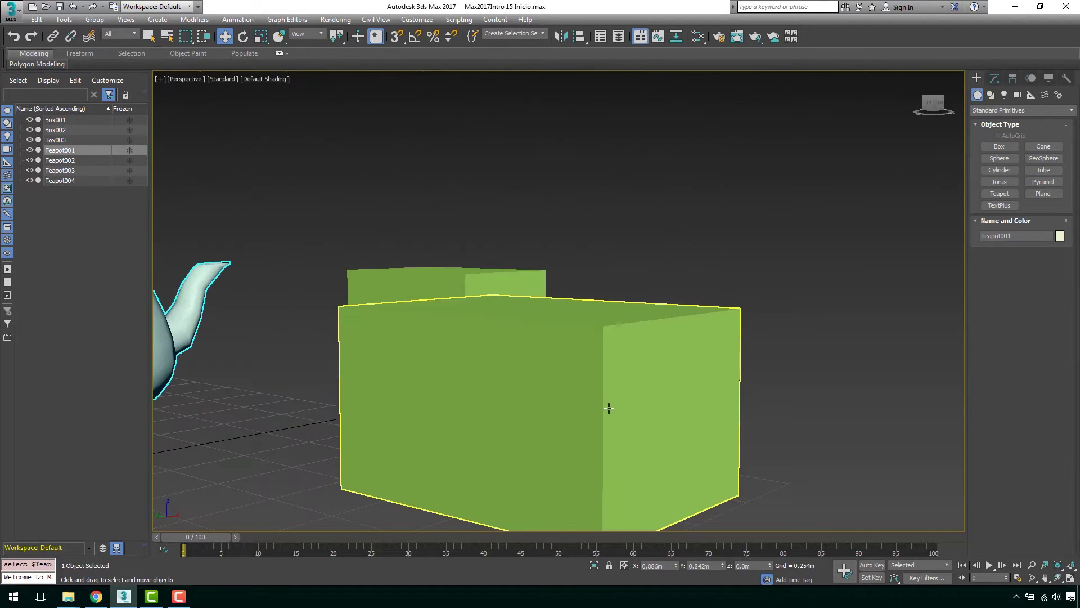
- Reselect Box001, enable Affect Pivot Only and move its pivot along the Y axis to about -1.469 m
middle_drag(609, 408, 657, 341)
click(651, 315)
middle_drag(657, 341, 684, 325)
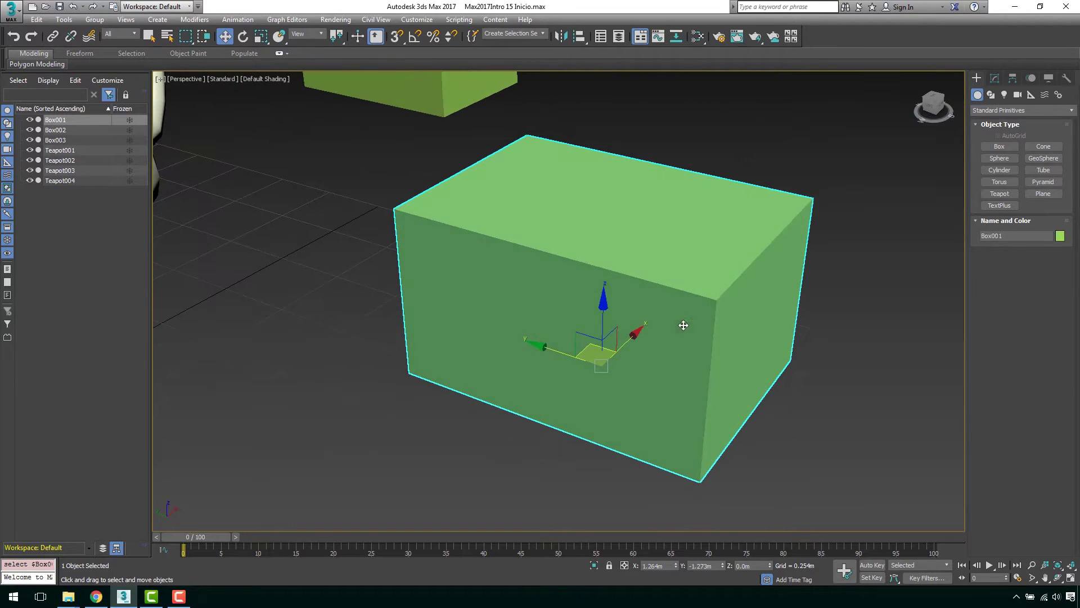
click(1014, 79)
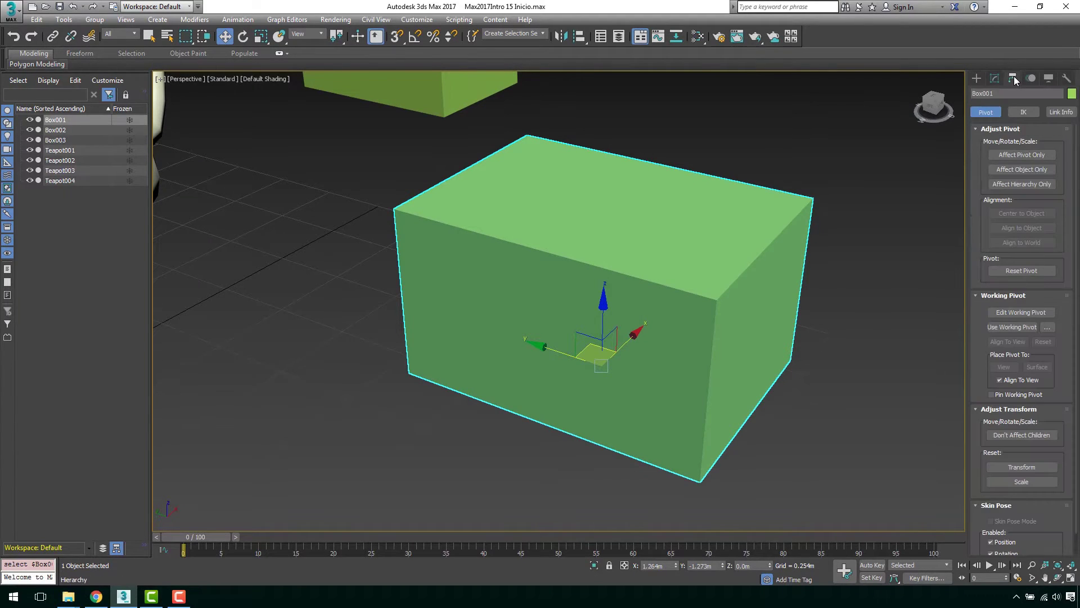
click(1018, 155)
middle_drag(632, 270, 626, 279)
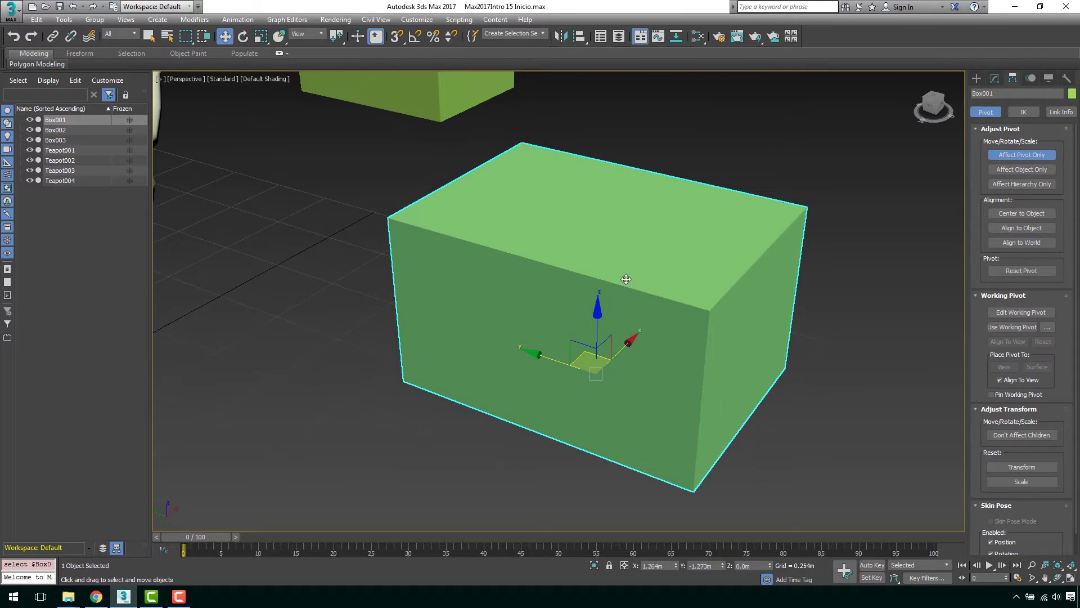
drag(537, 356, 594, 369)
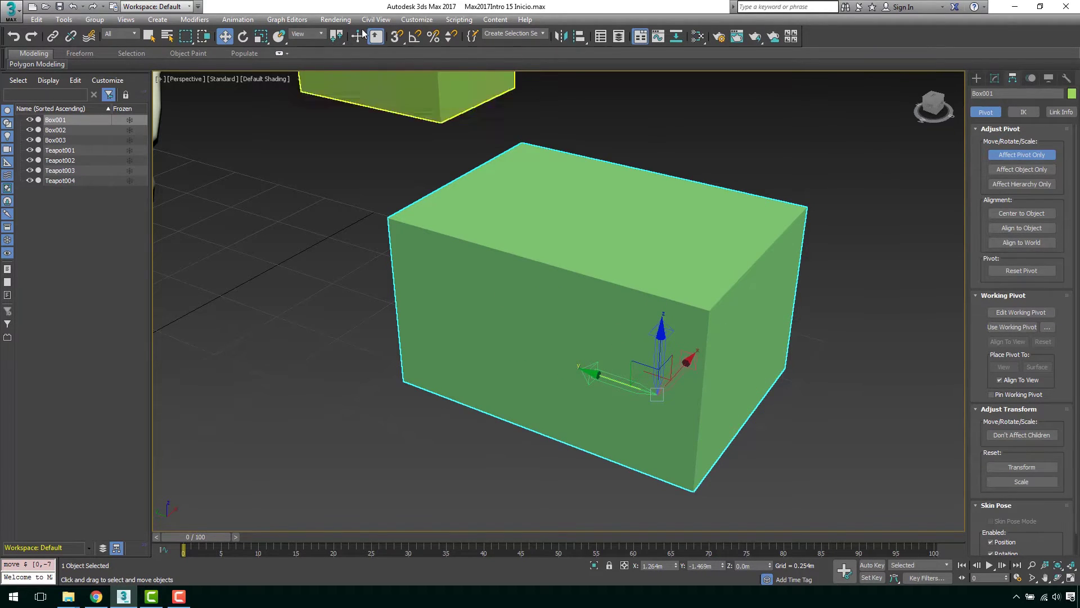
- Enable 3D vertex snapping, snap Box001's pivot to the top corner at 1.578, -1.723, 0.509 m, and turn off Affect Pivot Only
click(395, 39)
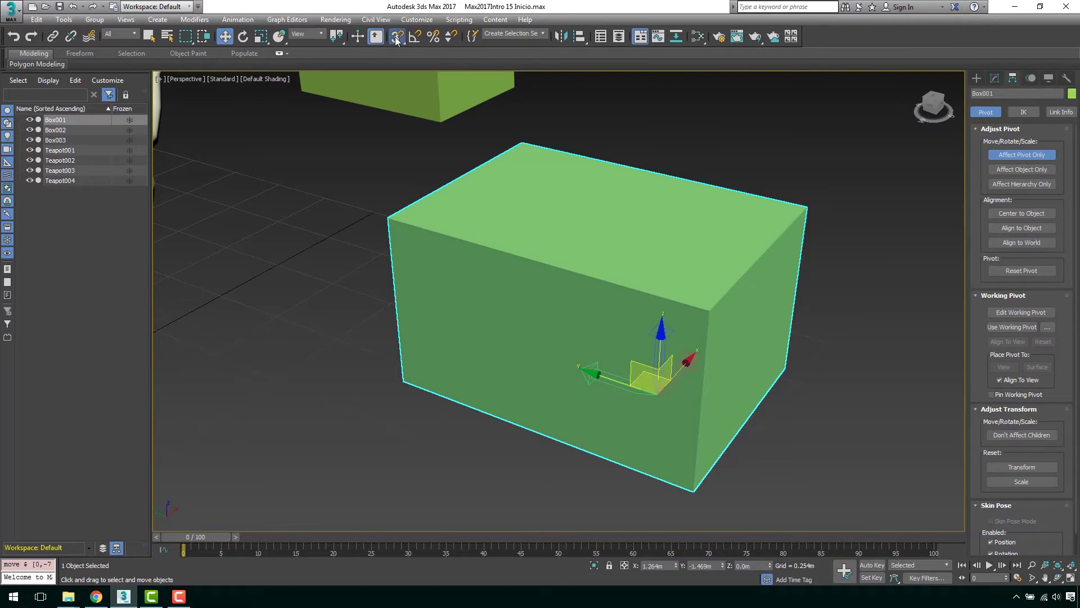
right_click(396, 39)
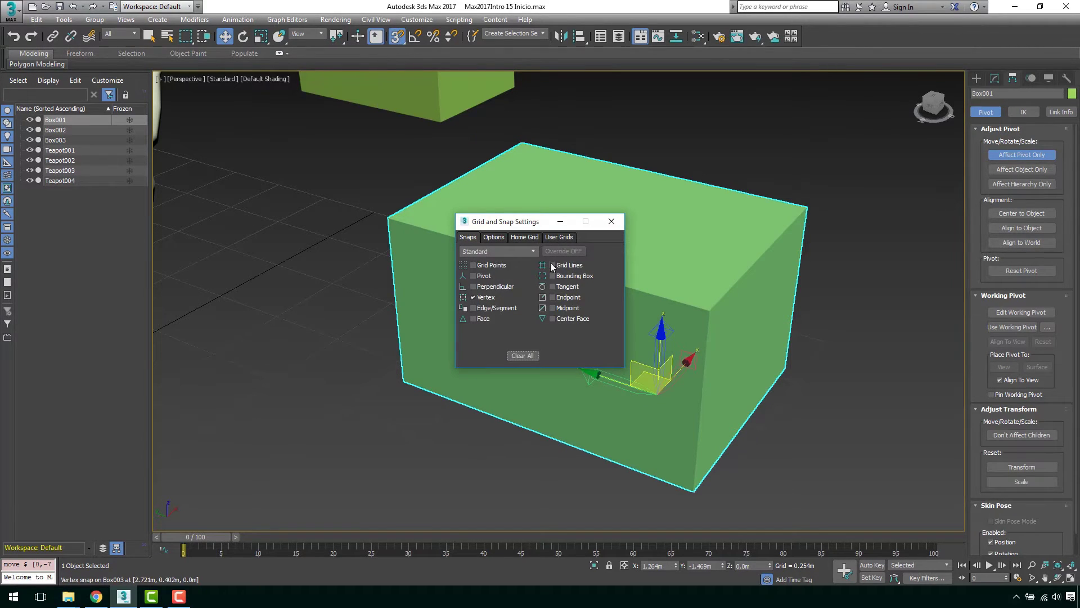
click(612, 222)
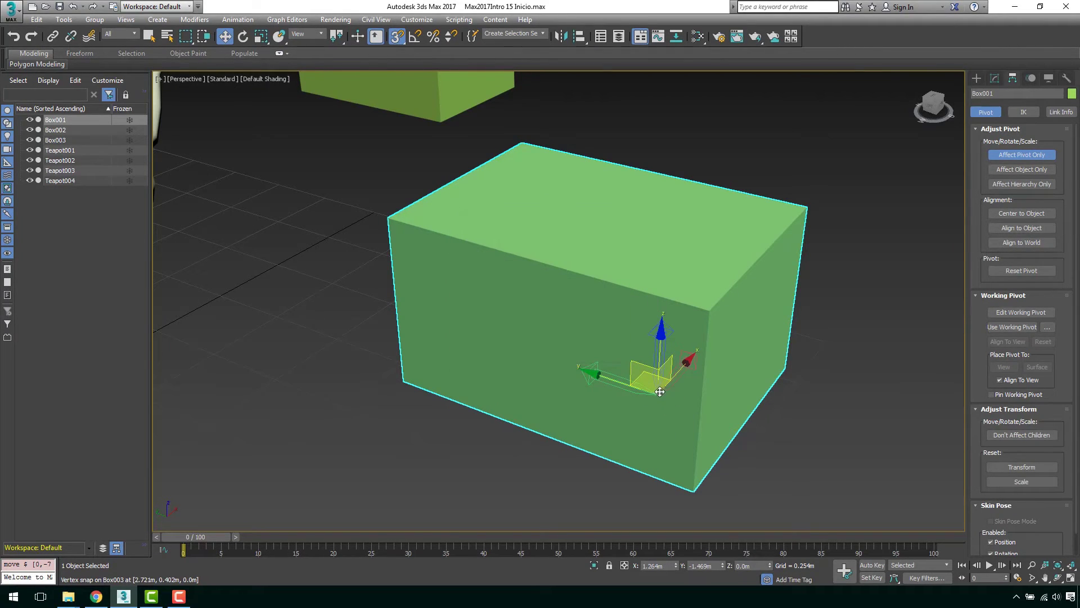
scroll(660, 391, up, 4)
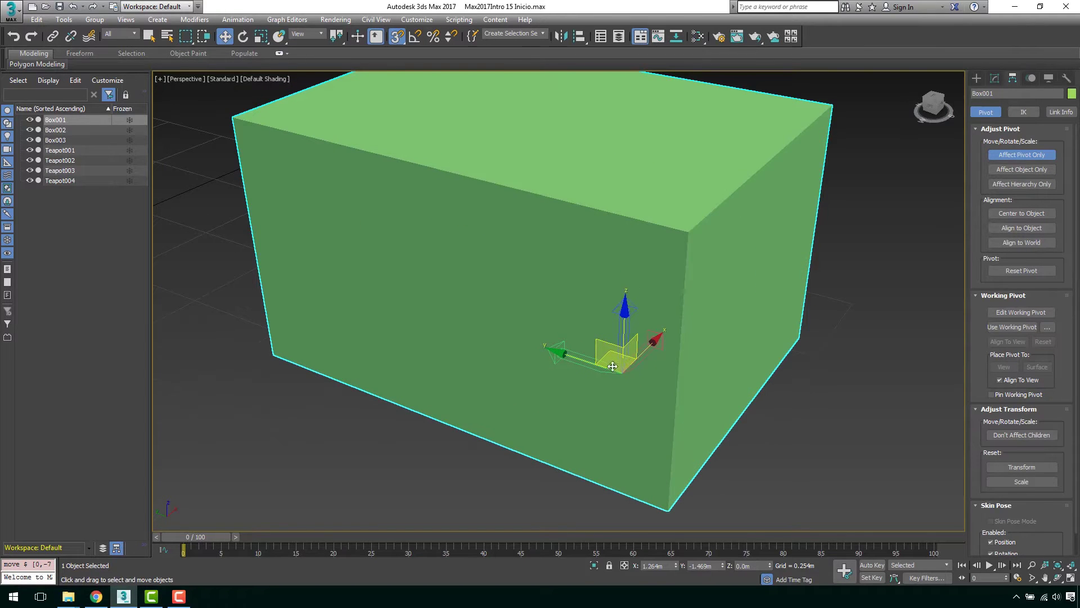
drag(620, 372, 839, 103)
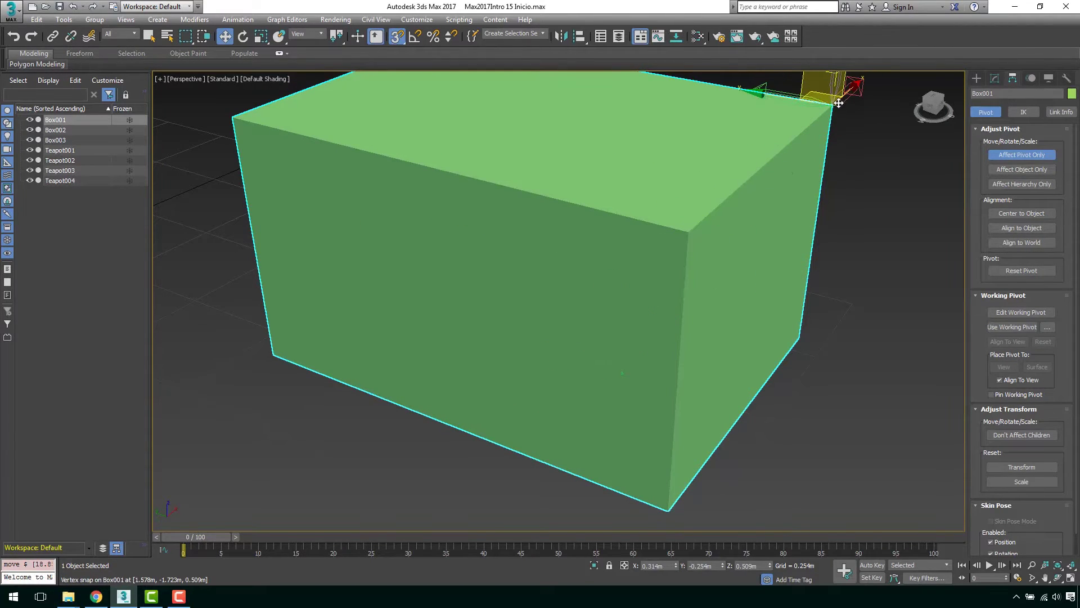
middle_drag(876, 203, 721, 340)
scroll(721, 340, down, 5)
click(1022, 155)
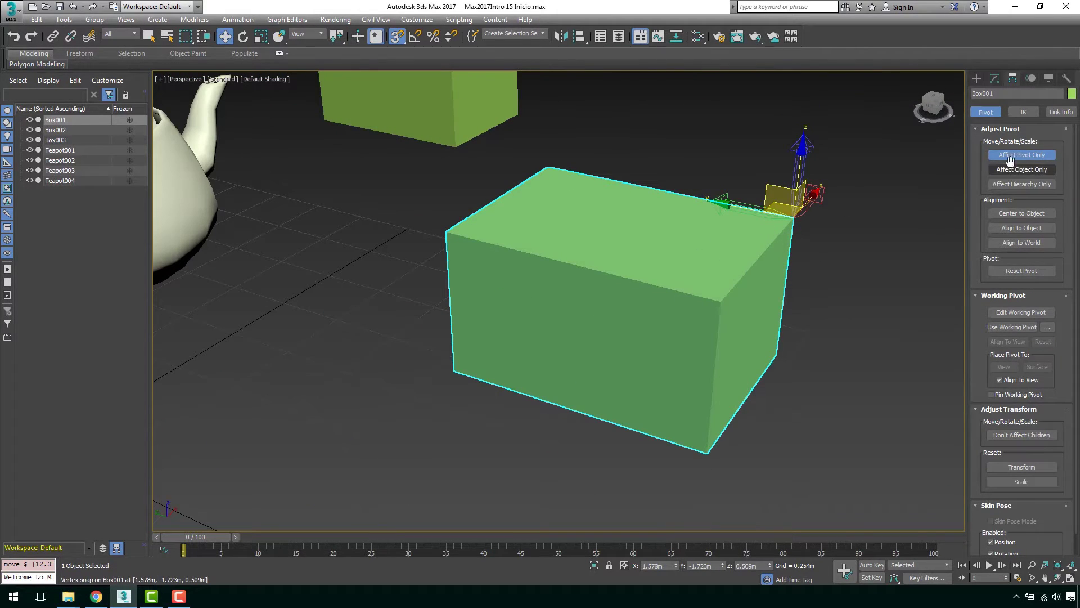
- Turn off 3D snapping and try rotating Box001 around its new corner pivot
alt+middle_drag(895, 212, 772, 278)
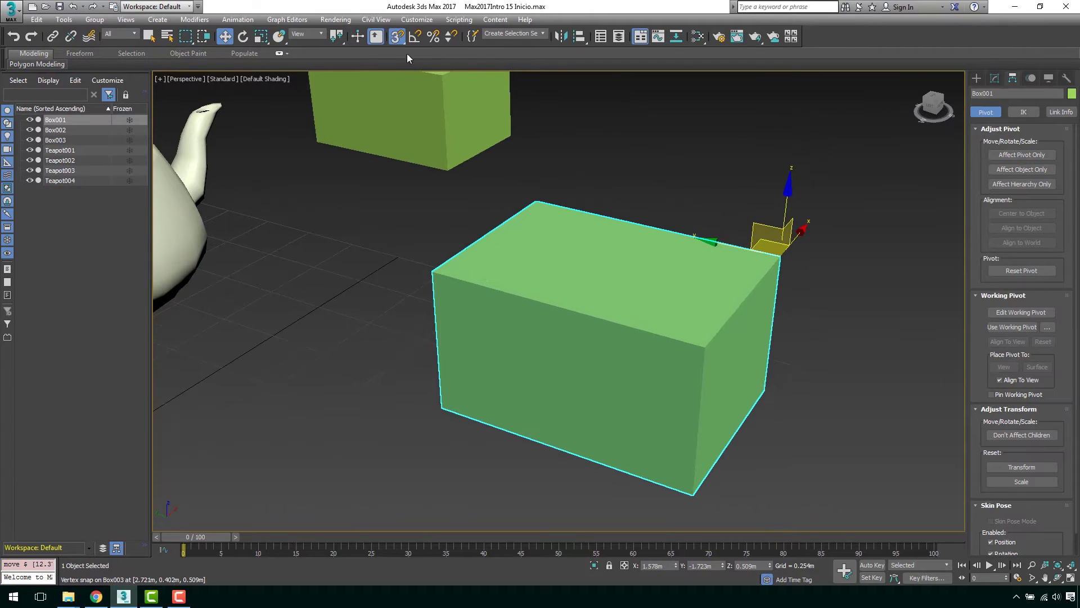
click(397, 36)
click(243, 36)
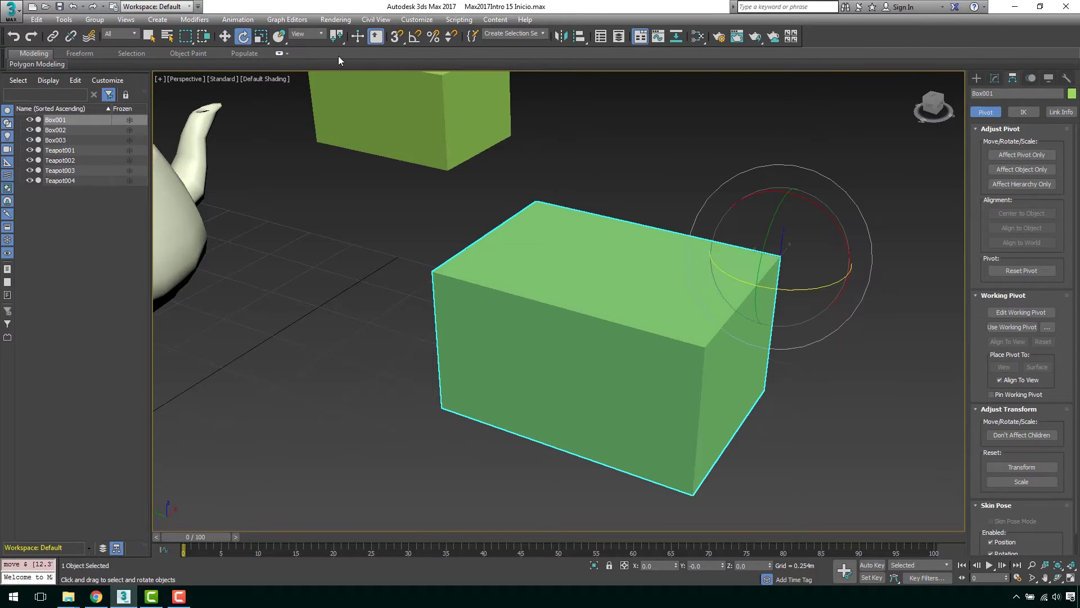
scroll(767, 234, down, 4)
drag(784, 210, 816, 196)
- Try moving Box001 along X and scaling it from its corner pivot, undo both changes and clear the selection
key(w)
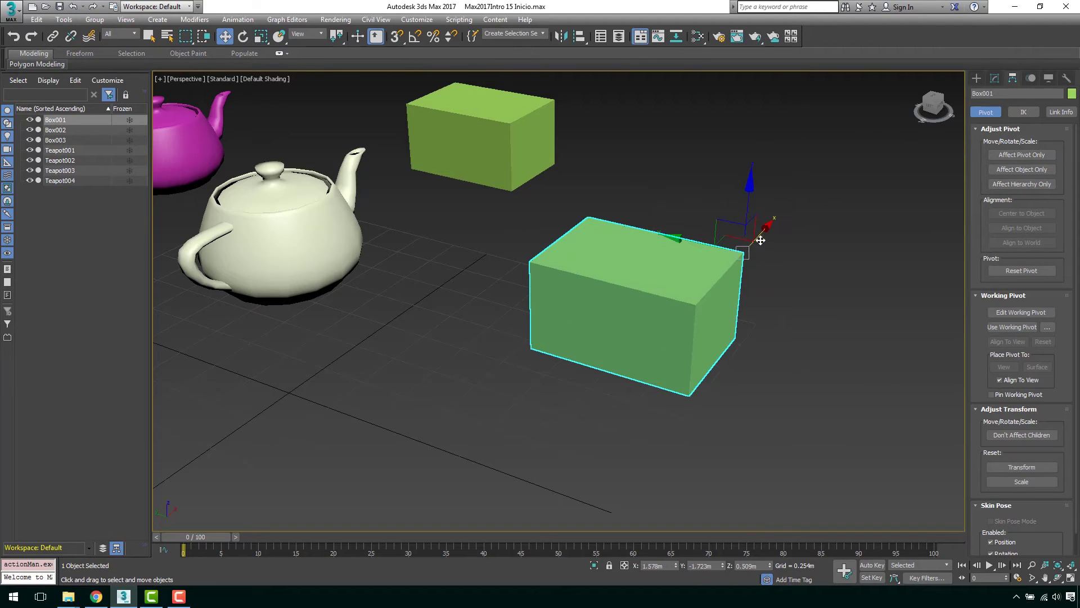
drag(759, 237, 784, 207)
key(ctrl+z)
click(262, 36)
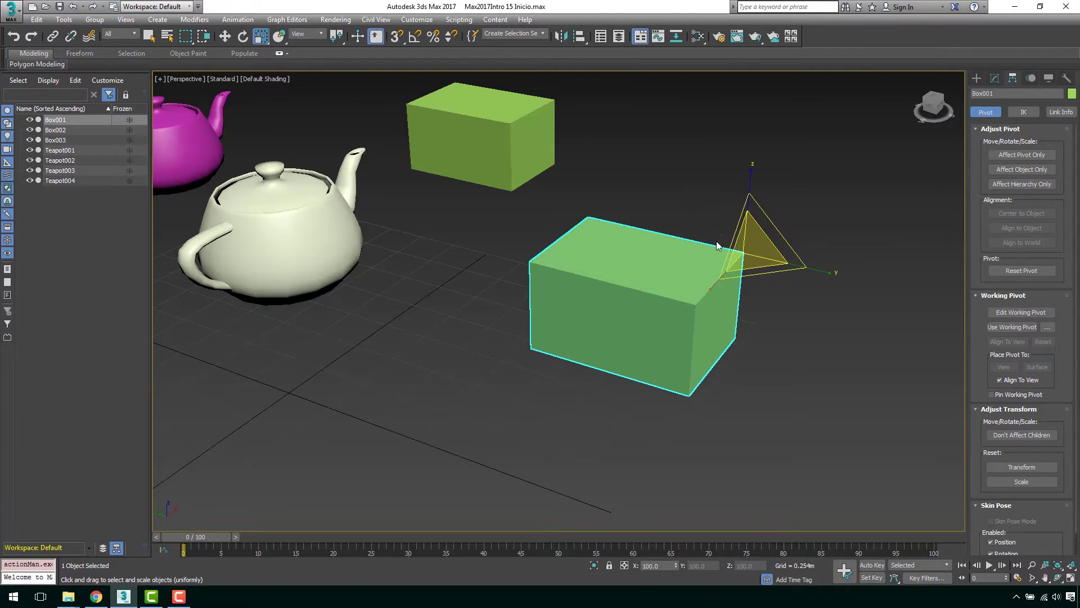
mouse_move(749, 251)
mouse_down()
mouse_move(721, 184)
mouse_move(736, 242)
mouse_up()
key(ctrl+z)
click(653, 193)
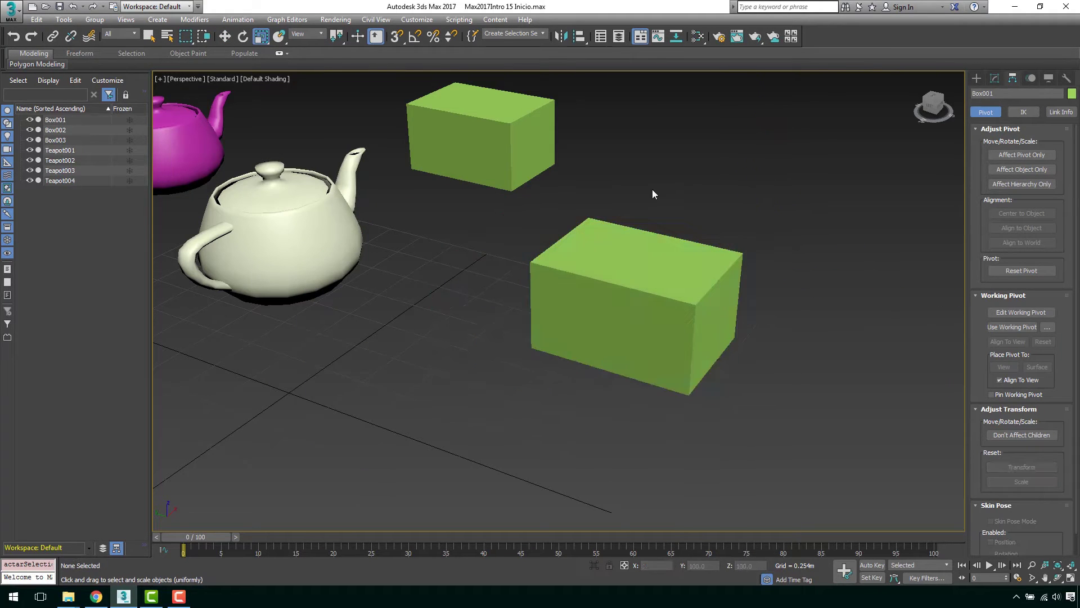
- Select and frame the rear box Box003, activate the Move tool and enable Affect Pivot Only
click(491, 147)
key(z)
alt+middle_drag(472, 185, 583, 212)
middle_drag(647, 253, 646, 222)
key(w)
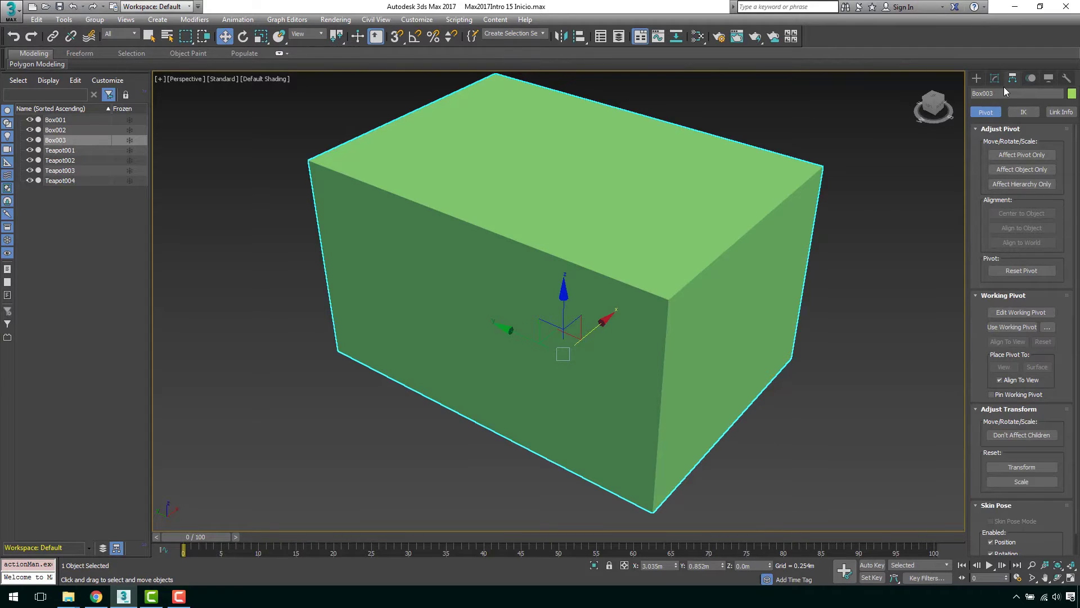
click(1016, 156)
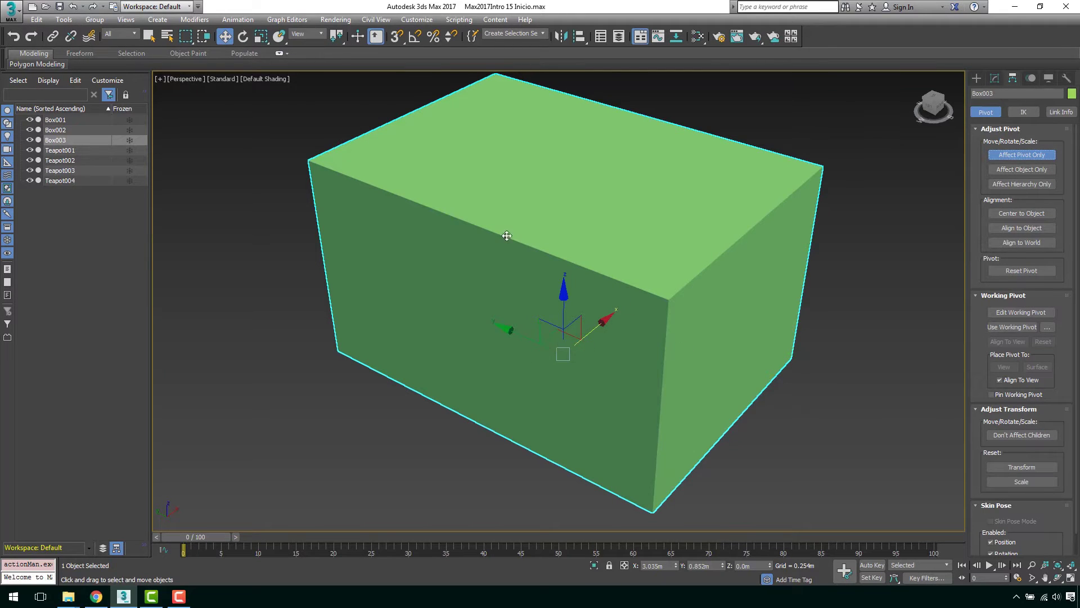
- Turn on 3D snapping with the Vertex option and switch Box003 from Affect Pivot Only to Affect Object Only
click(397, 36)
right_click(397, 36)
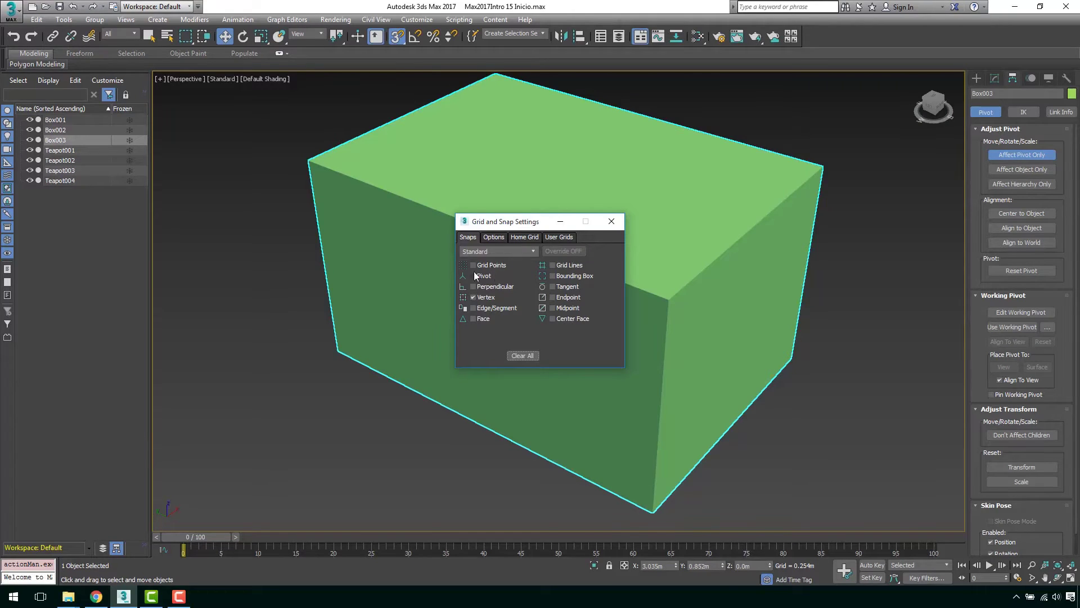
click(617, 230)
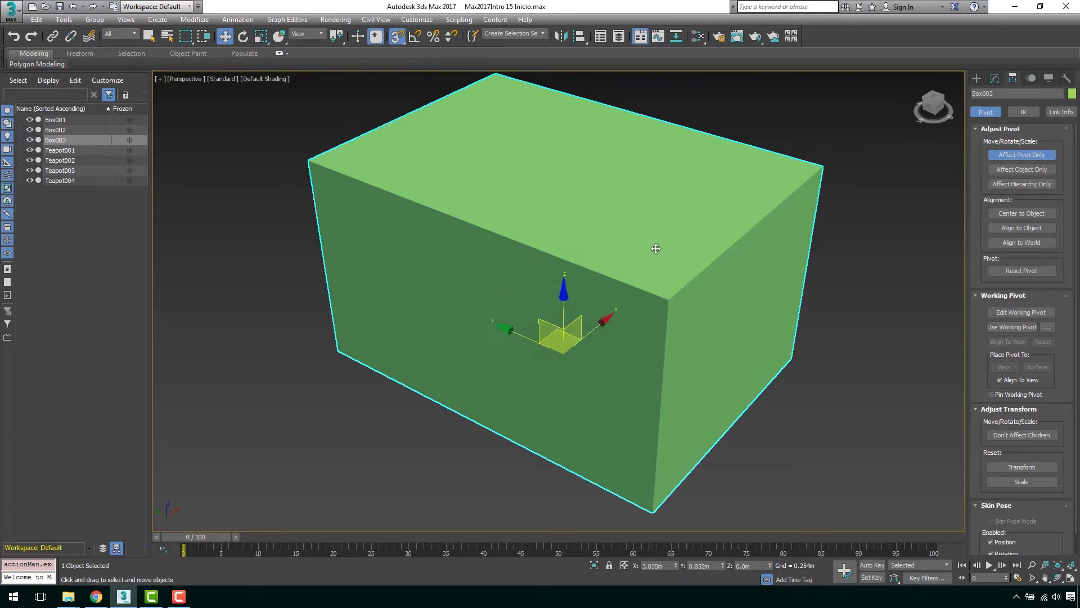
middle_drag(656, 243, 646, 243)
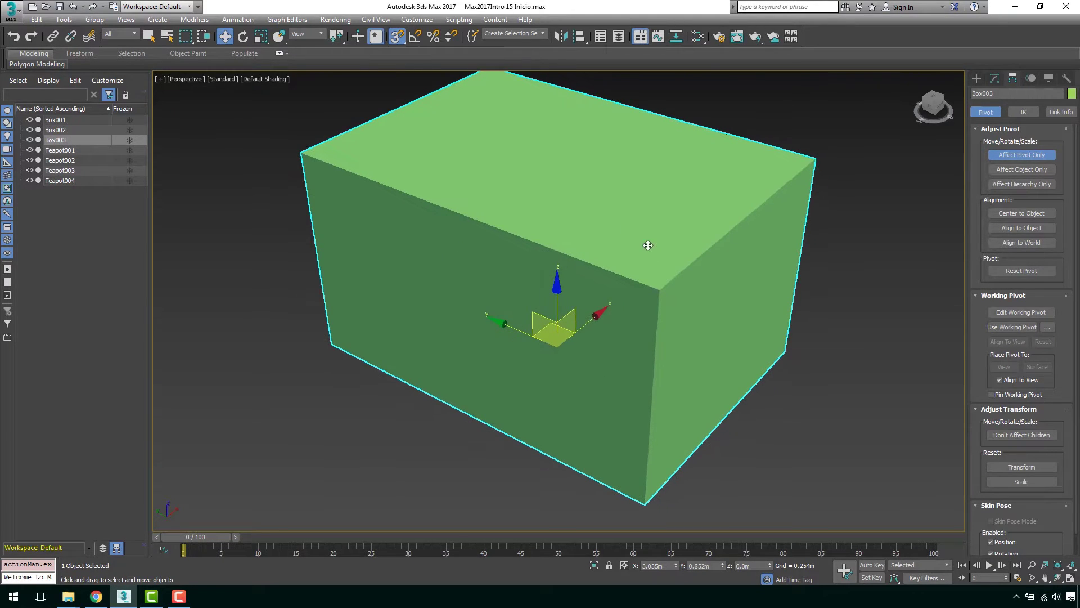
click(1010, 157)
click(1014, 171)
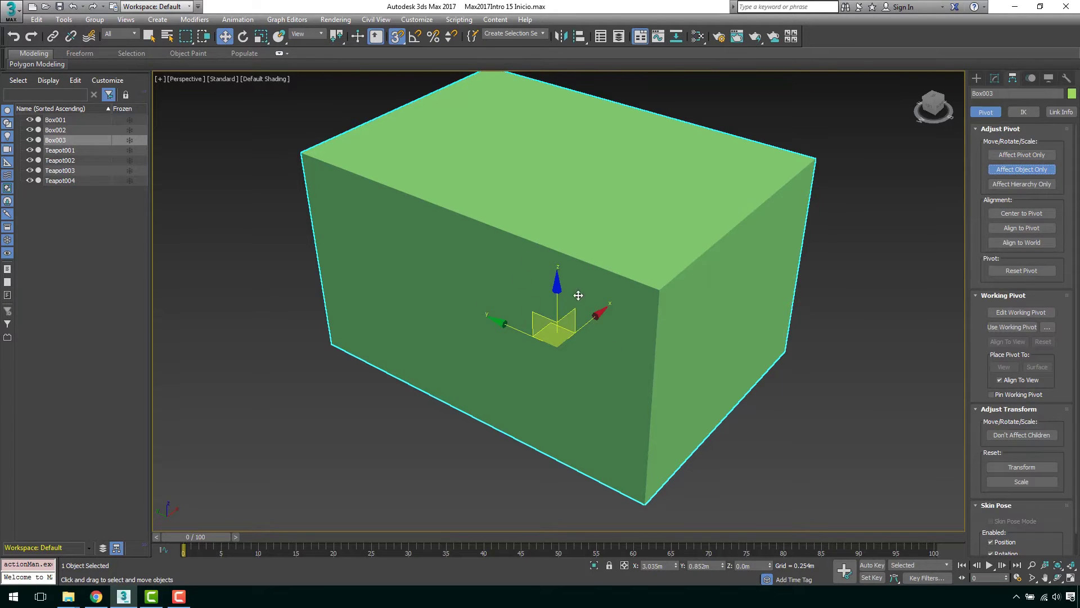
- Turn off 3D snapping, shift Box003's geometry along X and Y until its pivot sits near a bottom corner, and leave Affect Object Only
scroll(597, 309, down, 3)
drag(603, 344, 574, 338)
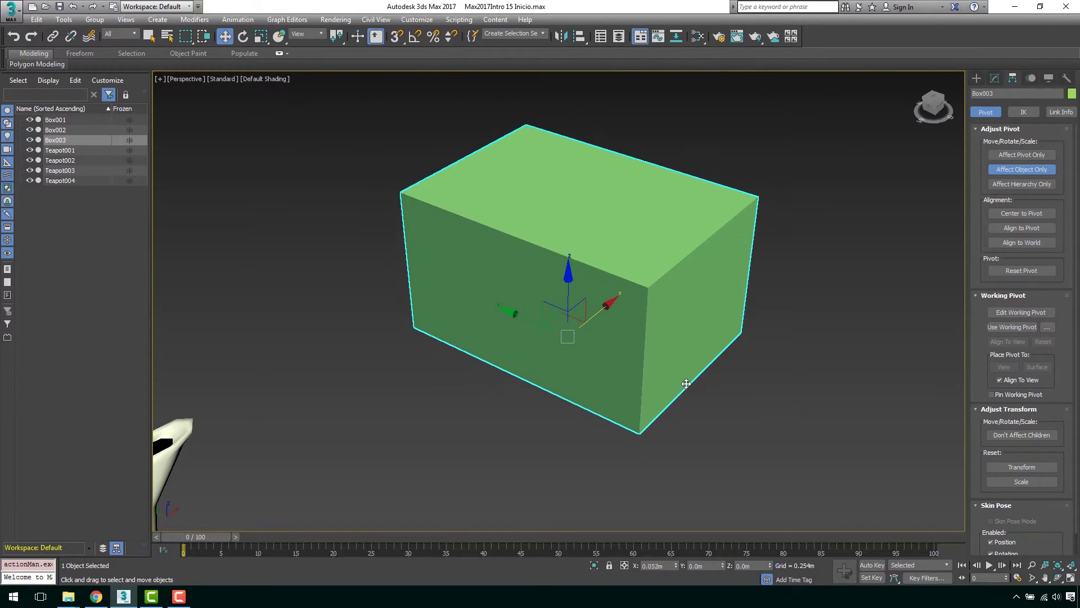
drag(591, 320, 647, 282)
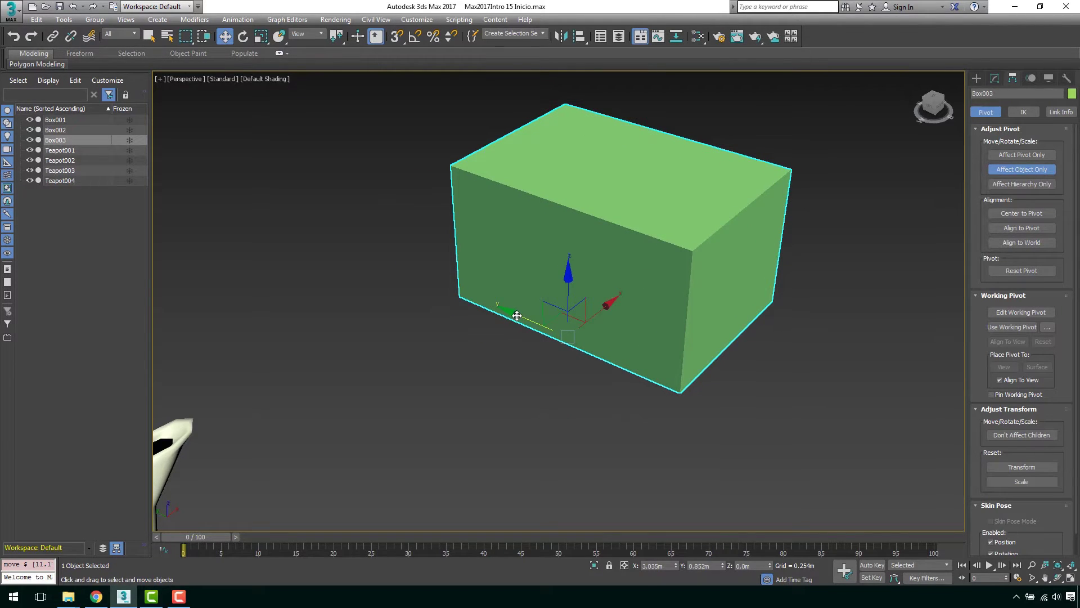
drag(517, 316, 620, 376)
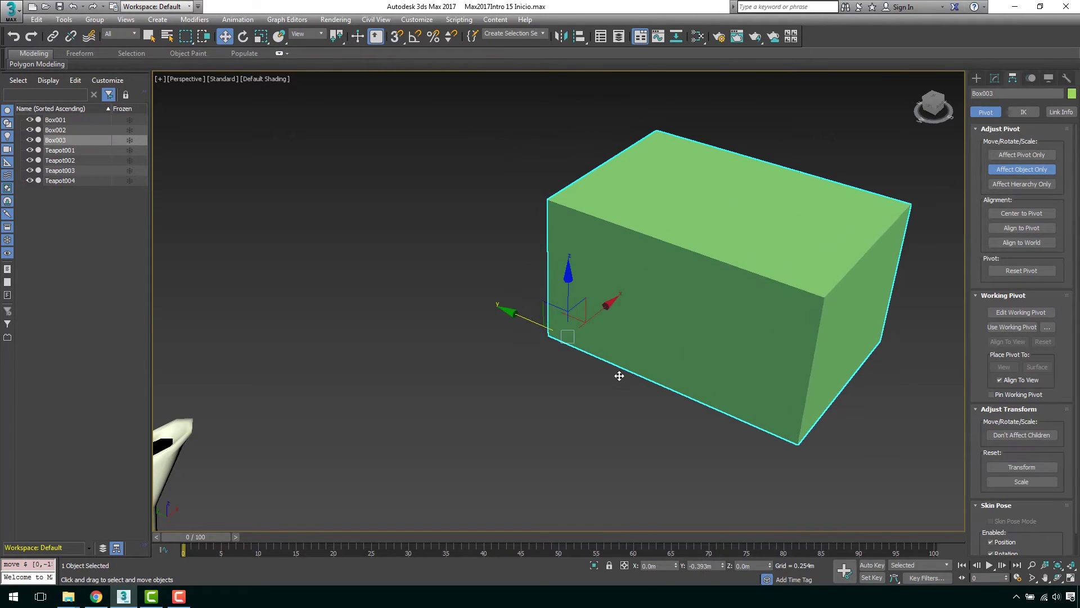
alt+middle_drag(593, 366, 695, 420)
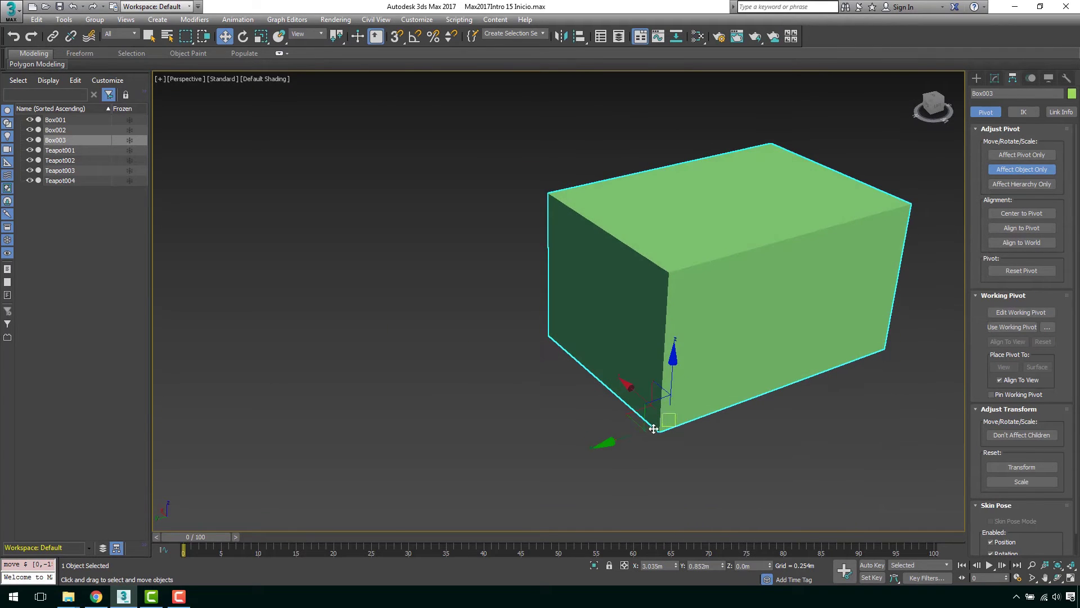
drag(641, 429, 642, 431)
alt+middle_drag(781, 321, 683, 321)
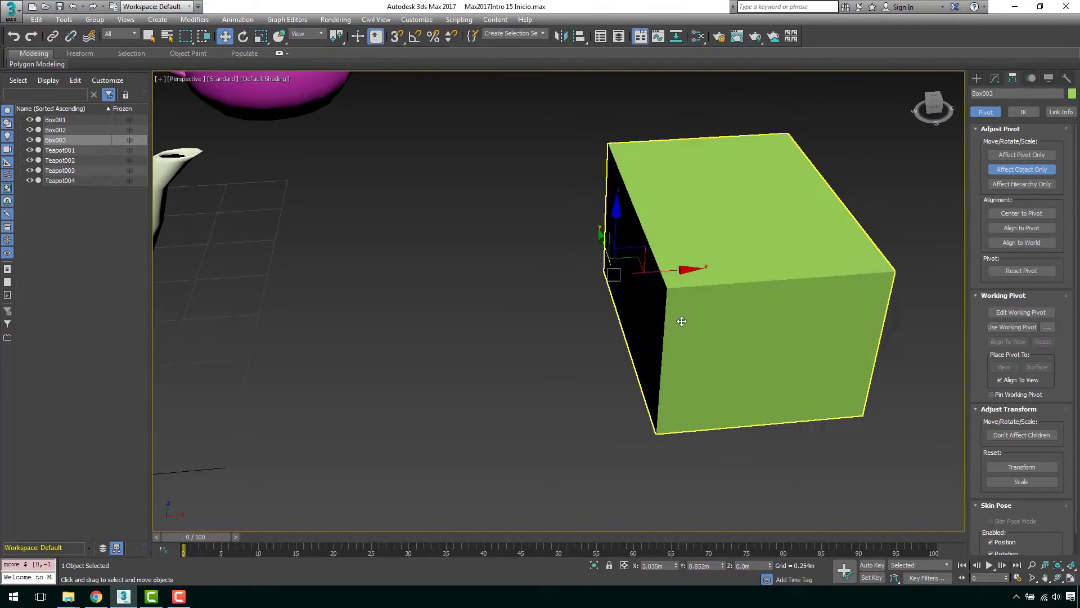
alt+middle_drag(713, 280, 966, 223)
click(1014, 170)
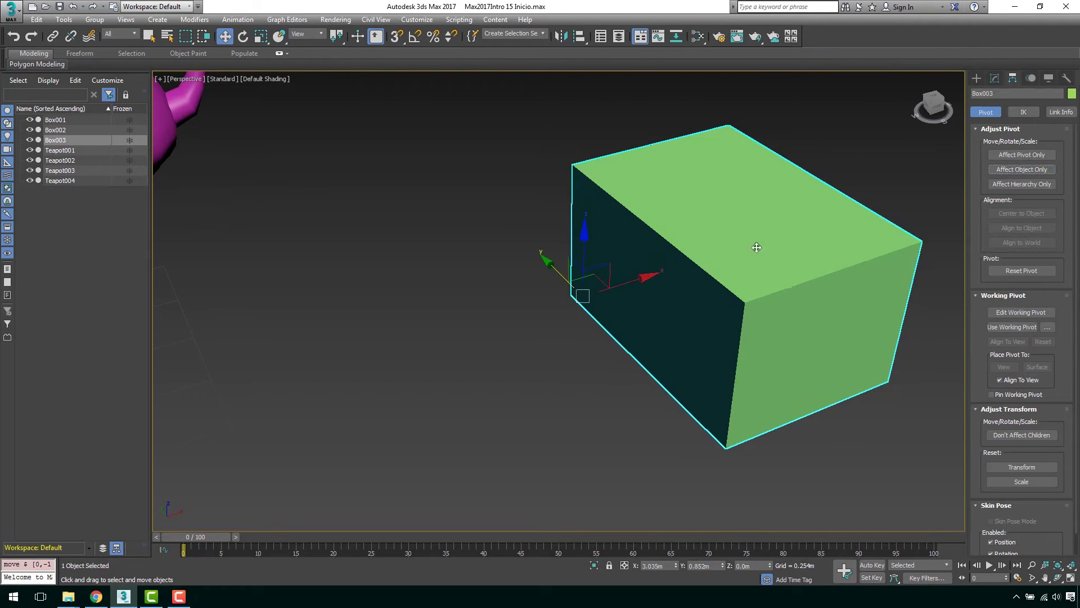
alt+middle_drag(754, 244, 597, 292)
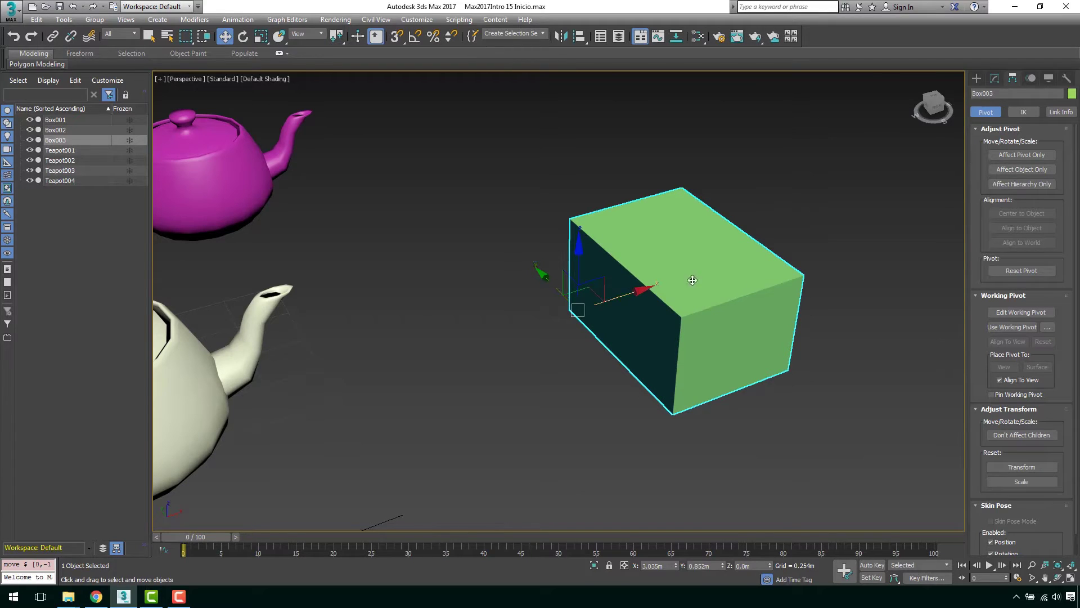
click(1043, 158)
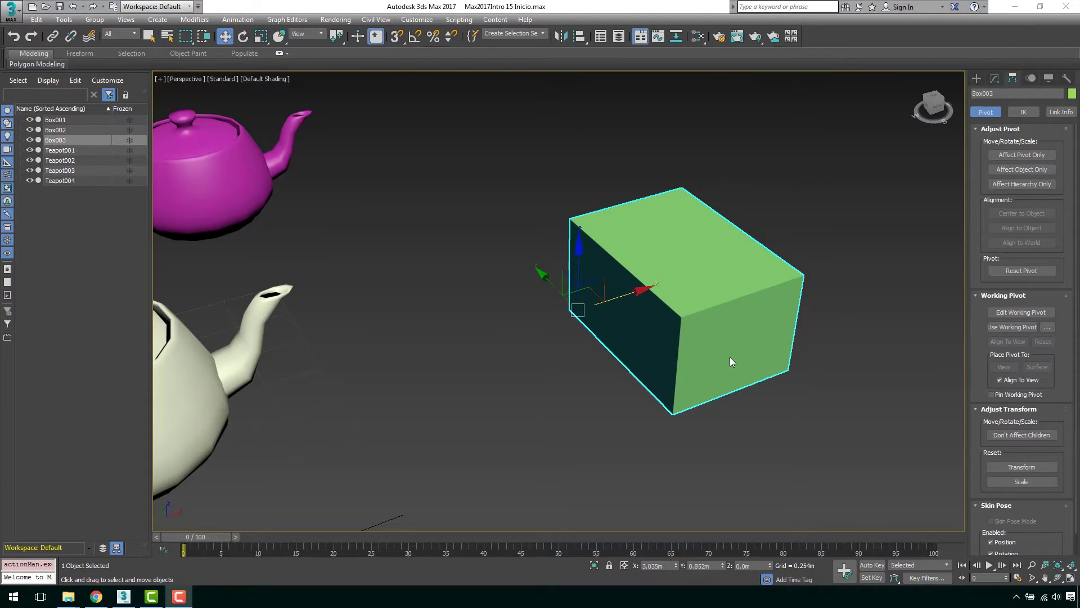
middle_drag(730, 361, 709, 330)
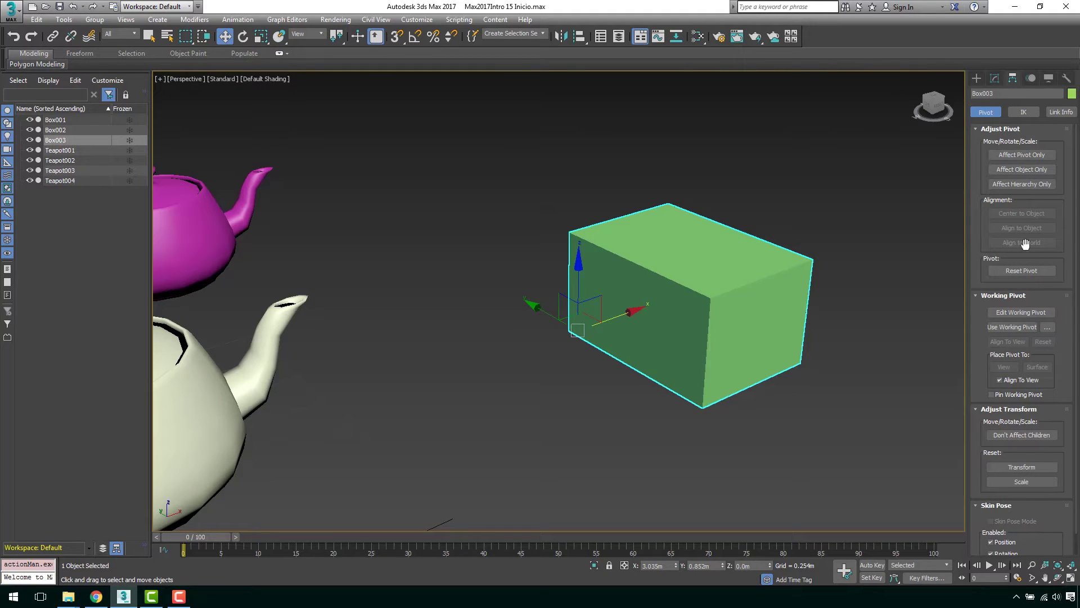
drag(1042, 527, 1060, 491)
- Select the box near the yellow teapot, Box002, and frame it in the perspective view
alt+middle_drag(755, 268, 708, 256)
scroll(698, 292, down, 5)
middle_drag(692, 307, 801, 215)
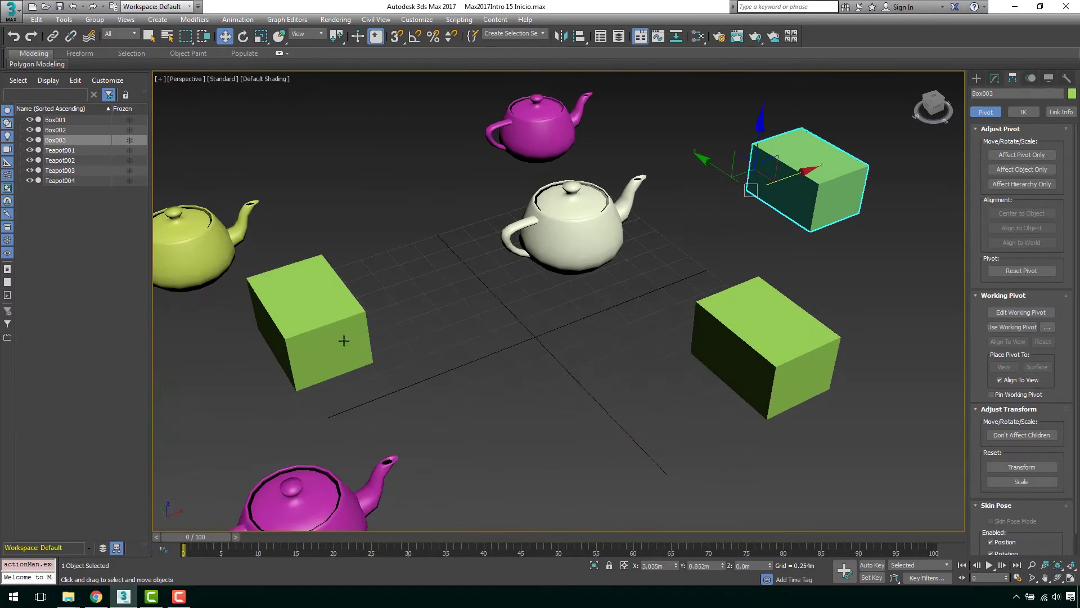
click(342, 339)
key(z)
key(z)
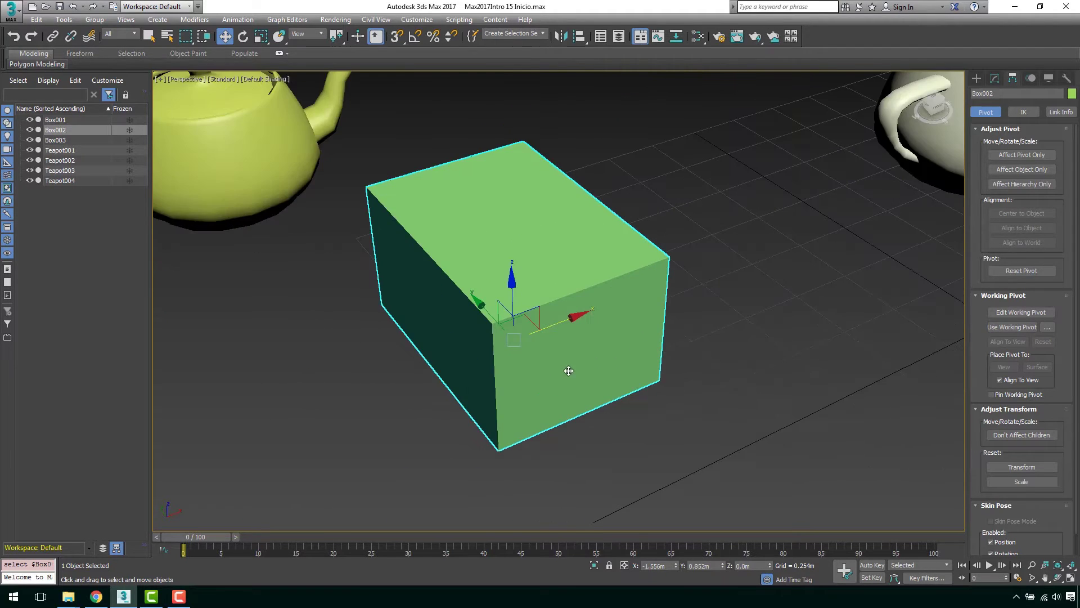
key(z)
- Raise Box002's pivot above the box to Z about 0.915 m using Affect Pivot Only, and leave the mode
click(1022, 155)
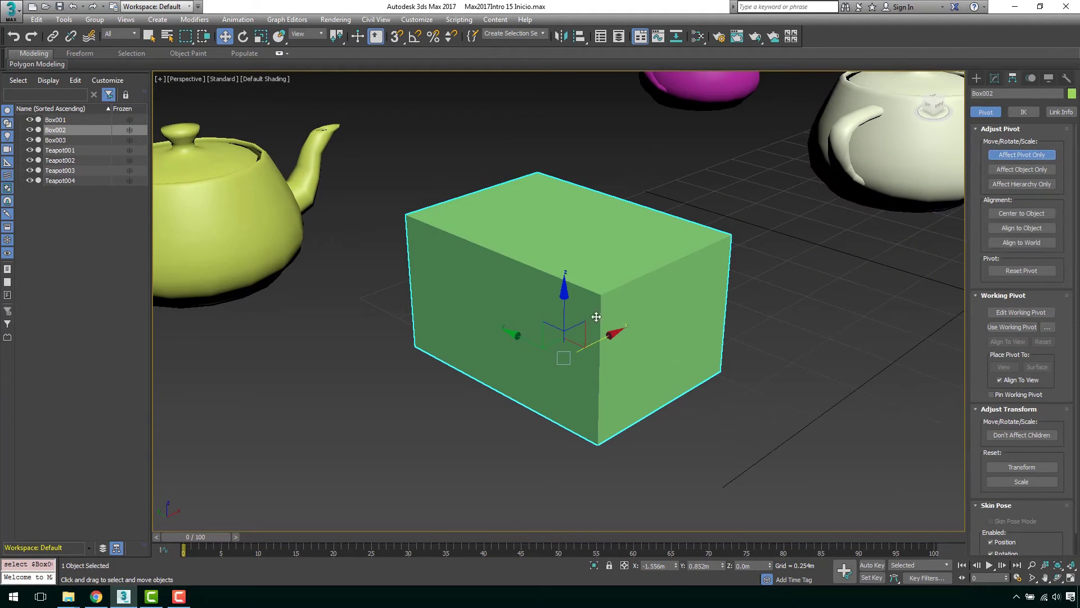
drag(564, 313, 557, 104)
scroll(692, 259, down, 3)
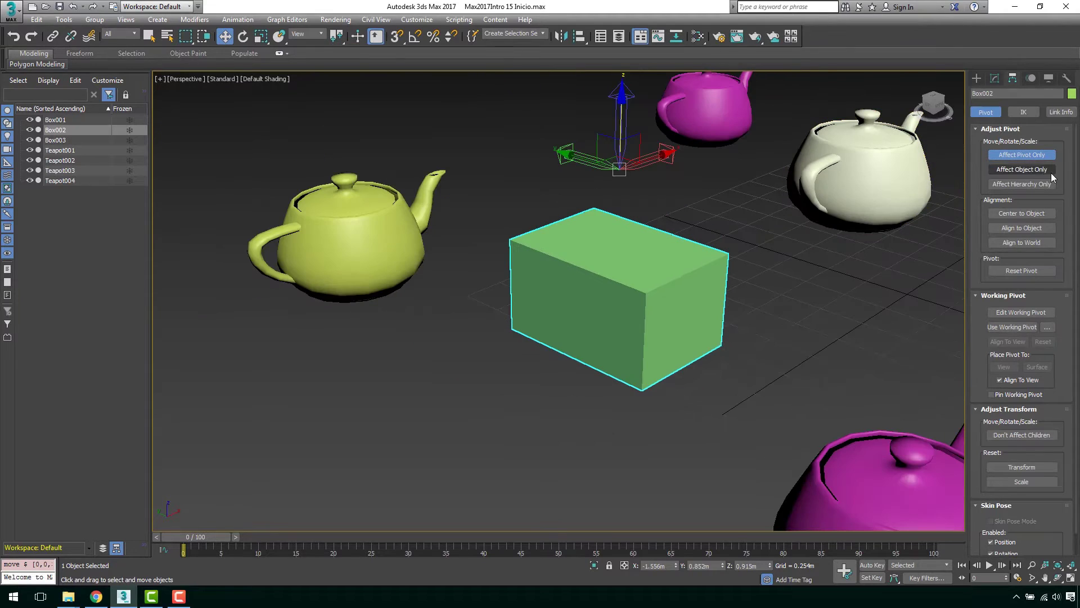
click(1037, 161)
- Try rotating Box002 around its raised pivot and undo the rotation
key(e)
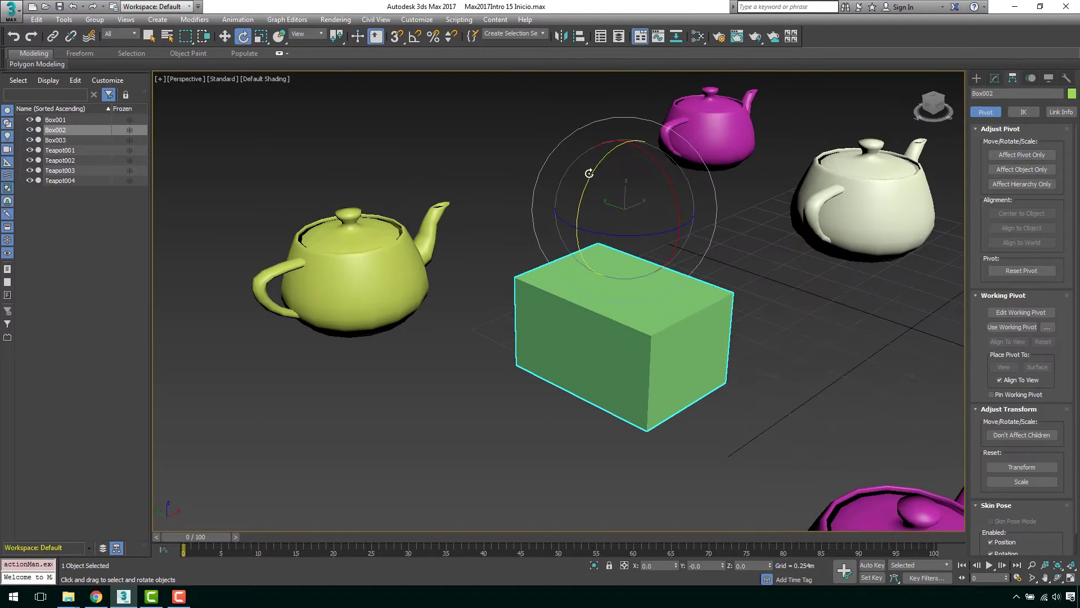
drag(635, 143, 612, 183)
key(ctrl+z)
mouse_move(661, 225)
alt+middle_down()
mouse_move(673, 203)
mouse_move(714, 205)
mouse_move(664, 218)
alt+middle_up()
scroll(654, 248, up, 3)
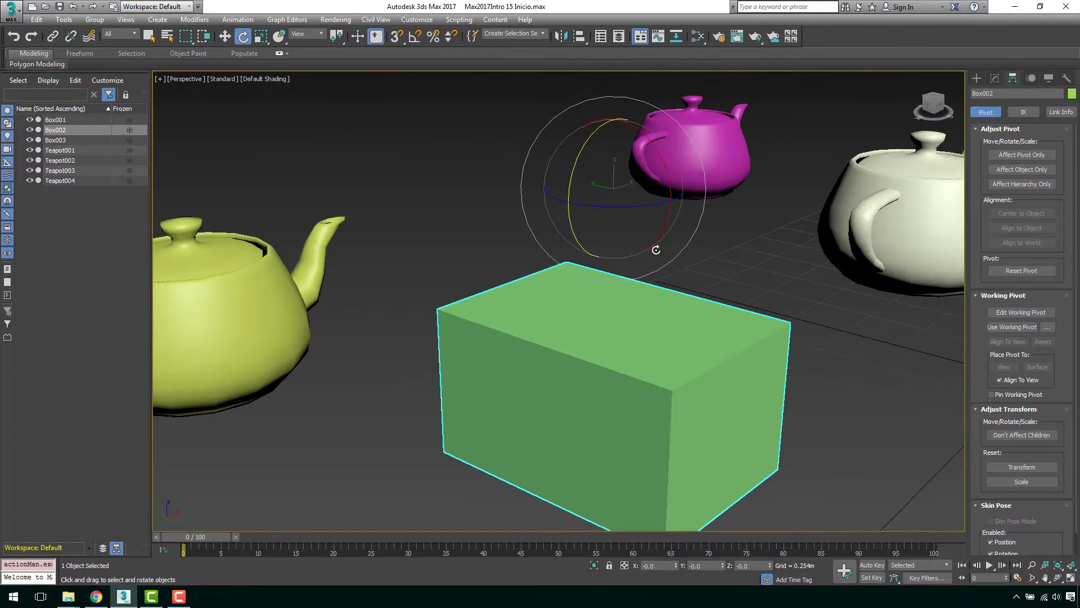
alt+middle_drag(657, 342, 686, 263)
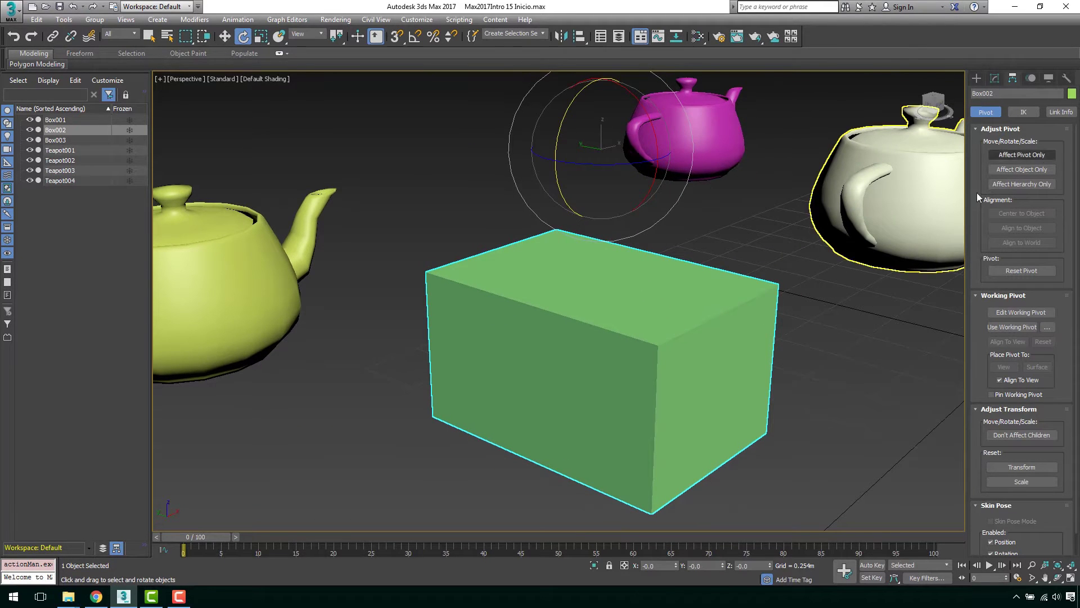
- With the Move tool and Affect Pivot Only active, center Box002's pivot to the object and align it to the object
key(w)
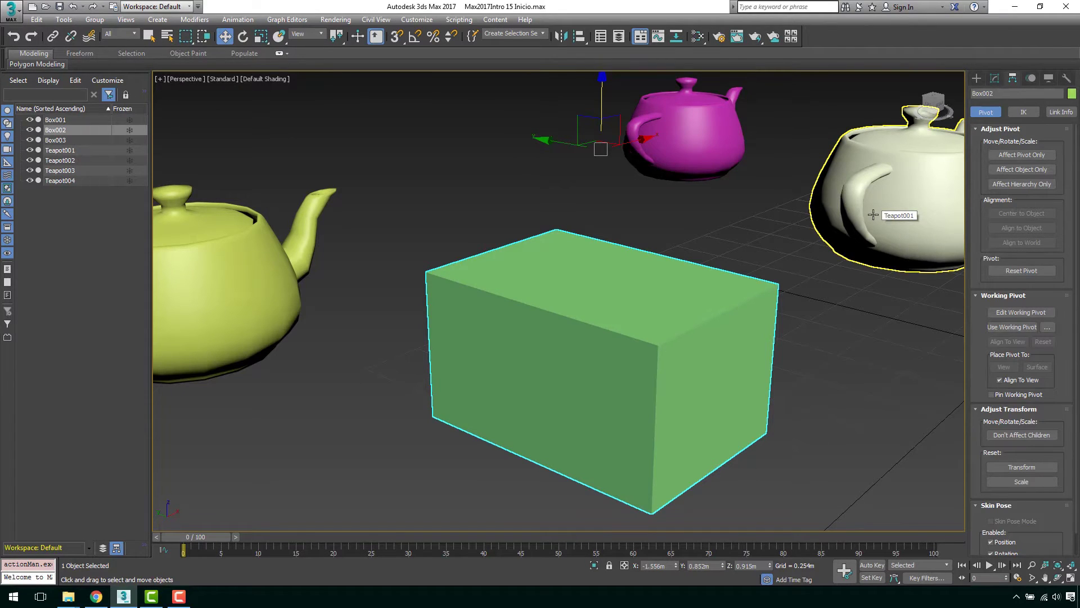
click(1022, 155)
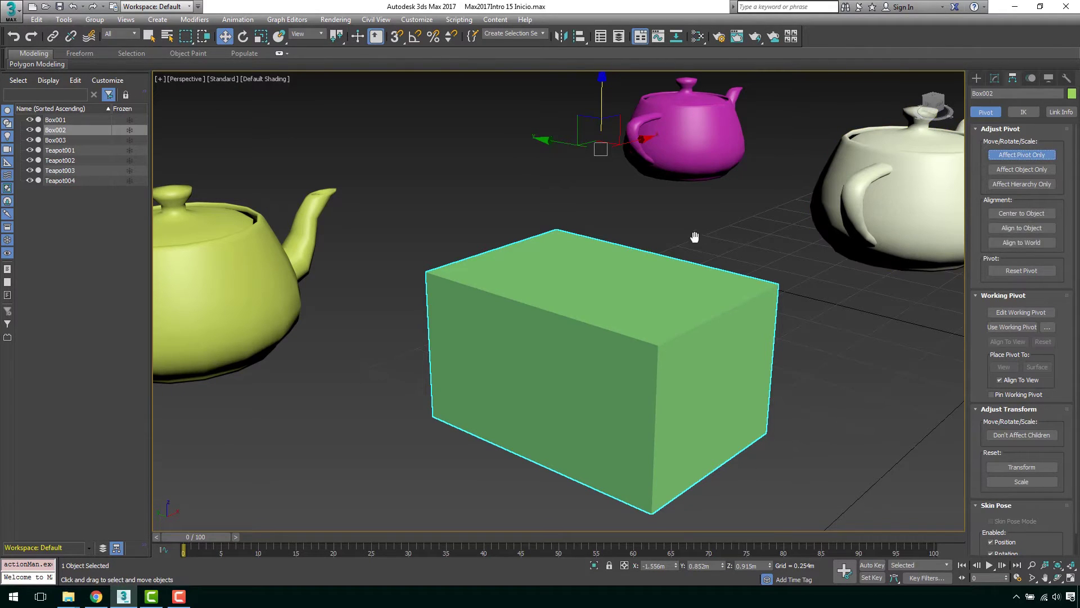
middle_drag(545, 372, 531, 350)
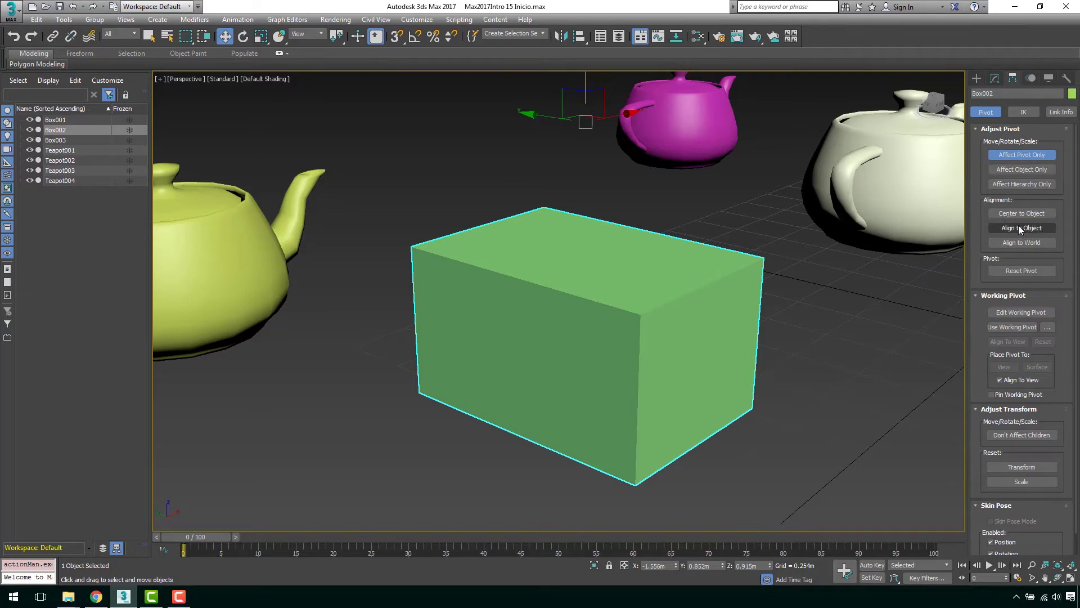
click(1001, 217)
alt+middle_drag(685, 340, 562, 275)
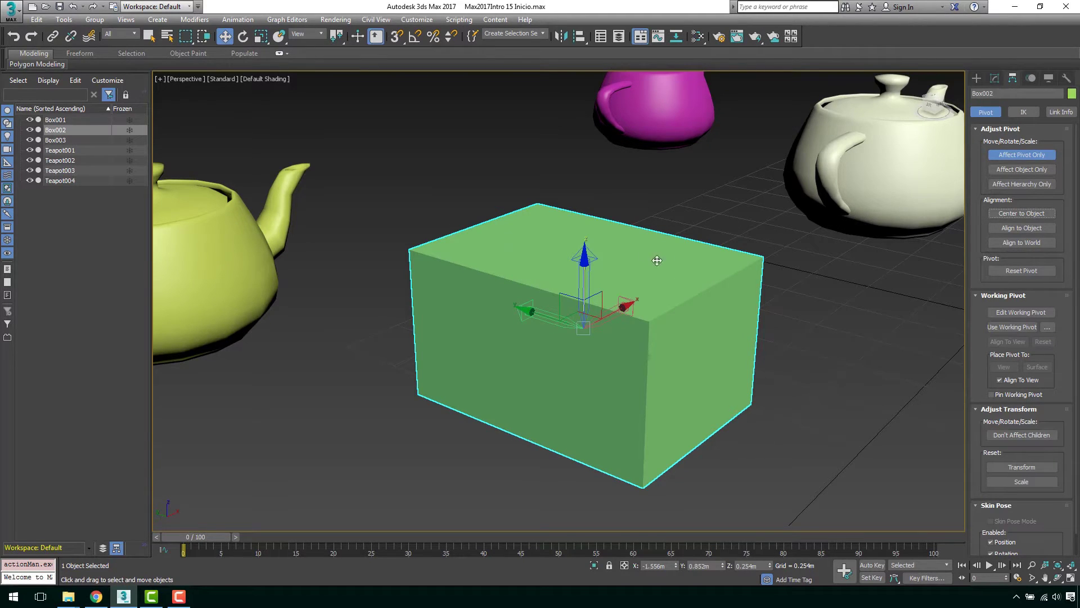
middle_drag(657, 260, 635, 245)
click(1020, 229)
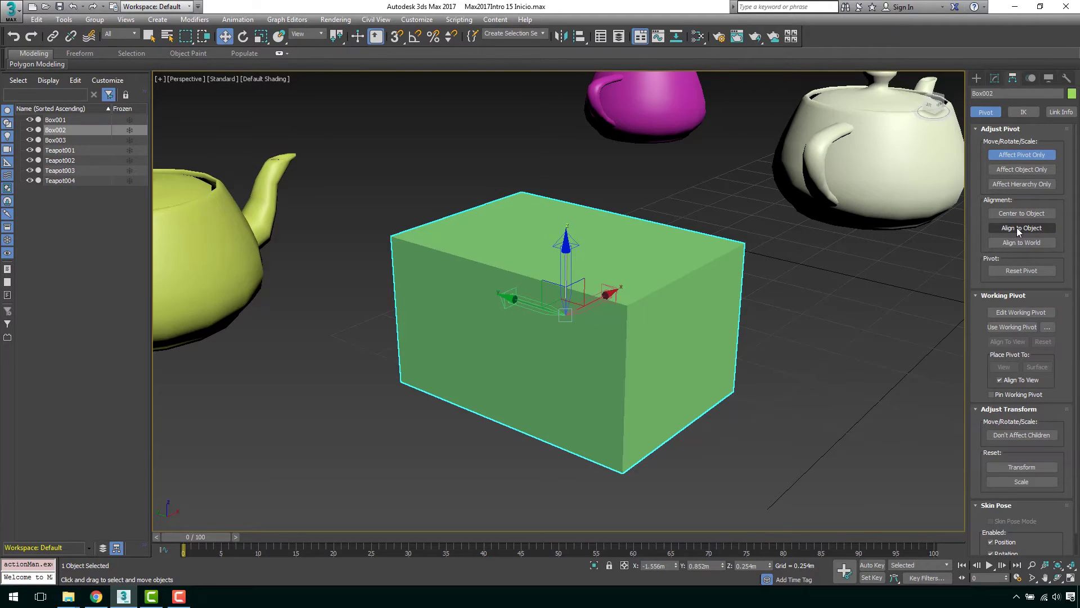
alt+middle_drag(683, 287, 619, 289)
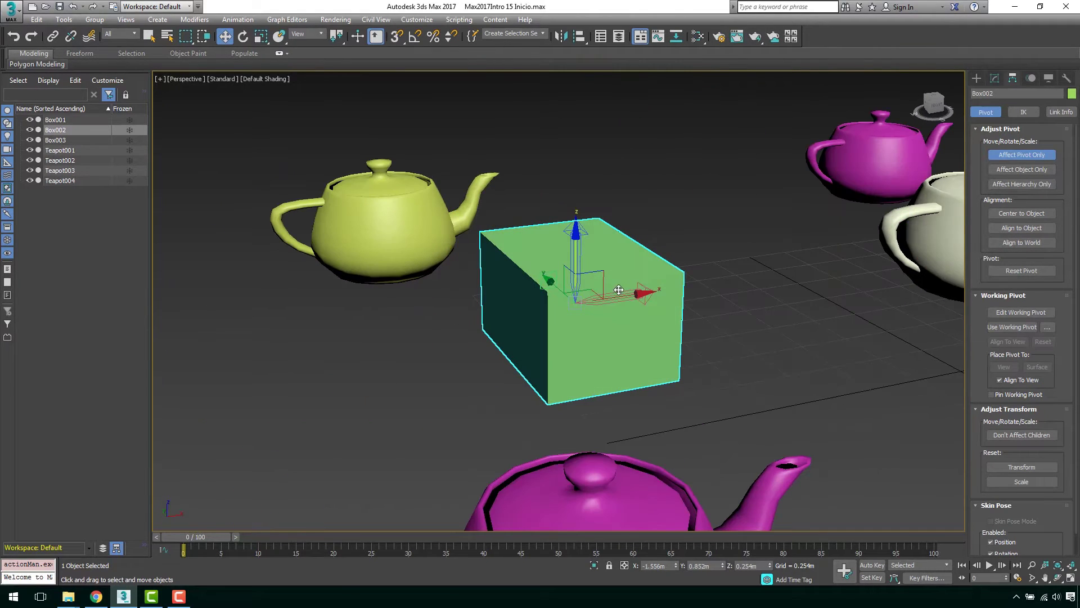
click(1022, 228)
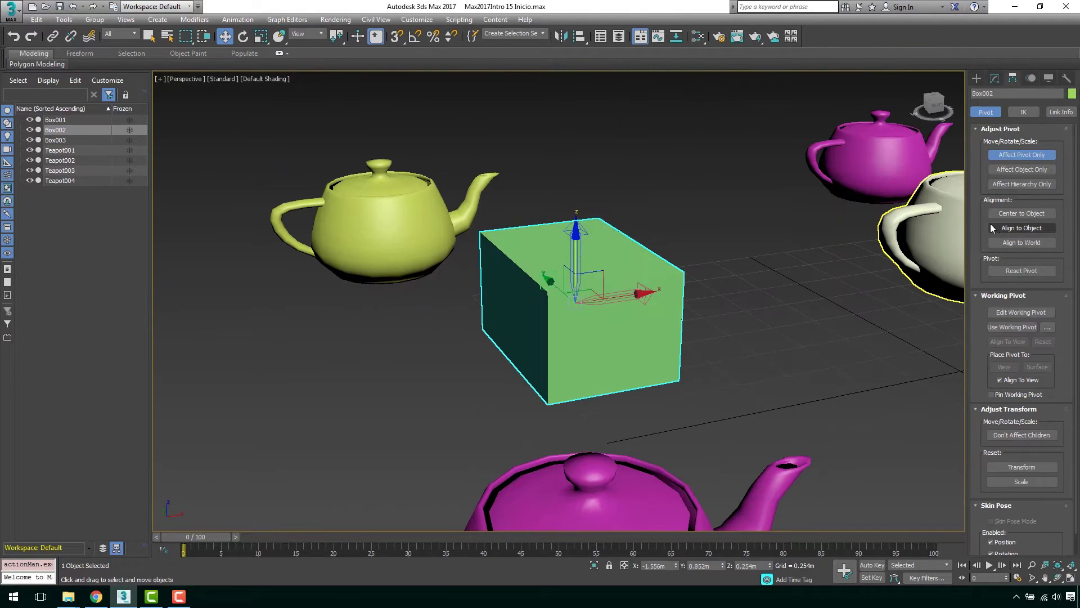
- Select Teapot002, leave Affect Pivot Only and try rotating the teapot around its Y axis, cancelling the rotation
click(867, 172)
alt+middle_drag(829, 276, 829, 297)
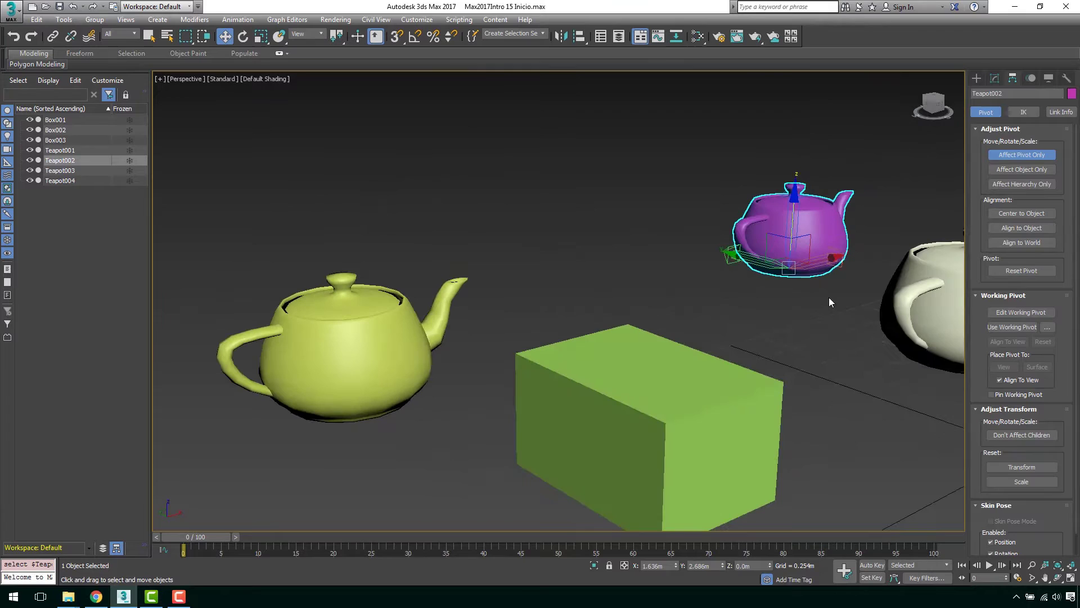
click(1044, 159)
scroll(820, 272, down, 4)
key(e)
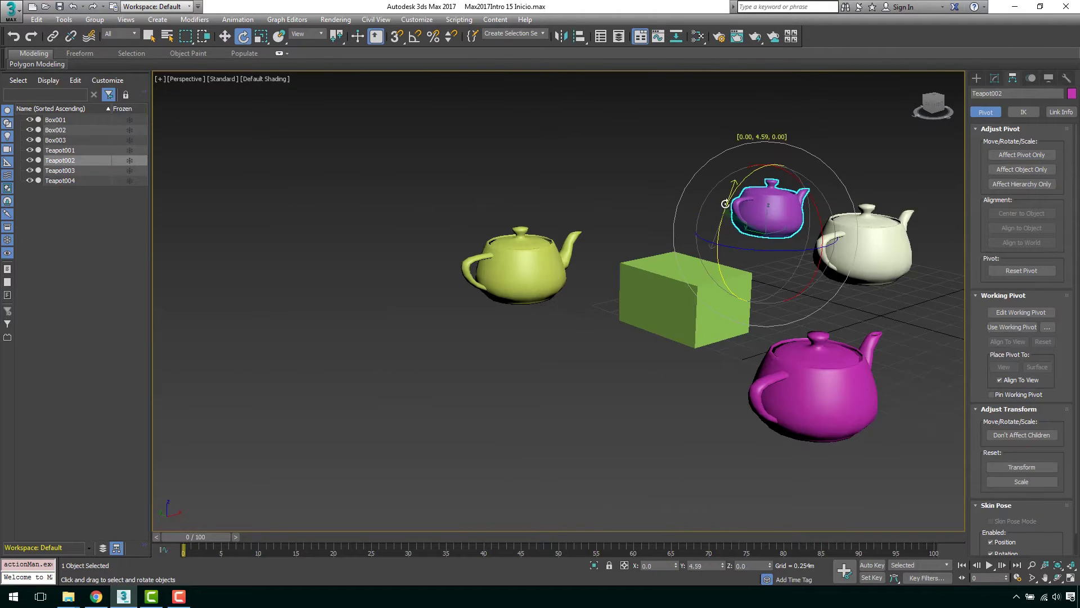
drag(725, 203, 725, 201)
right_click(726, 203)
- Reselect Box002, move only its pivot up along Z to about 0.95 m, and leave Affect Pivot Only
click(736, 301)
scroll(746, 297, up, 4)
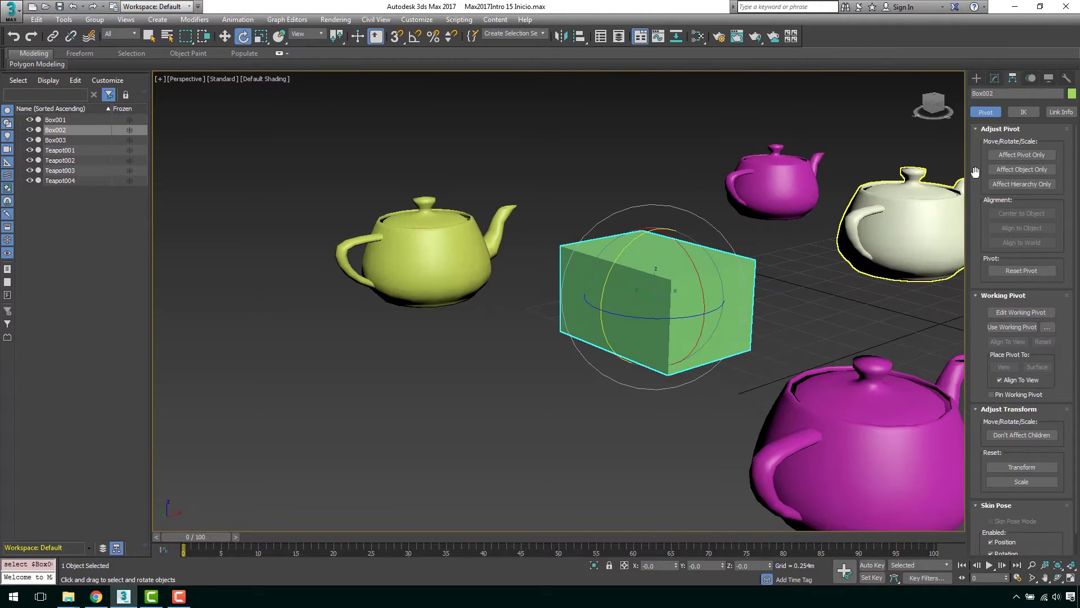
click(1023, 159)
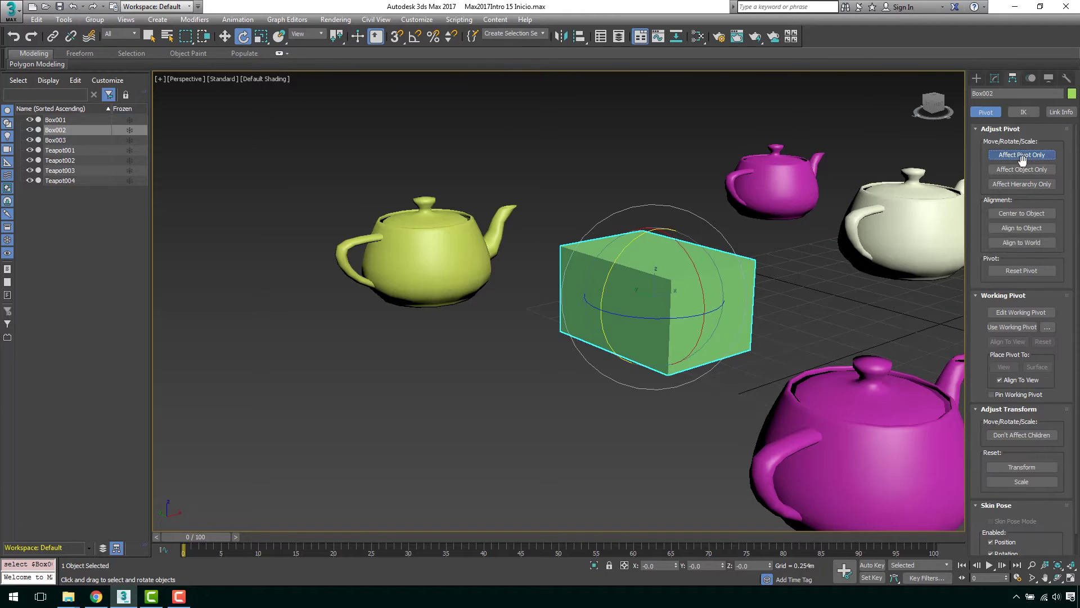
scroll(725, 274, up, 4)
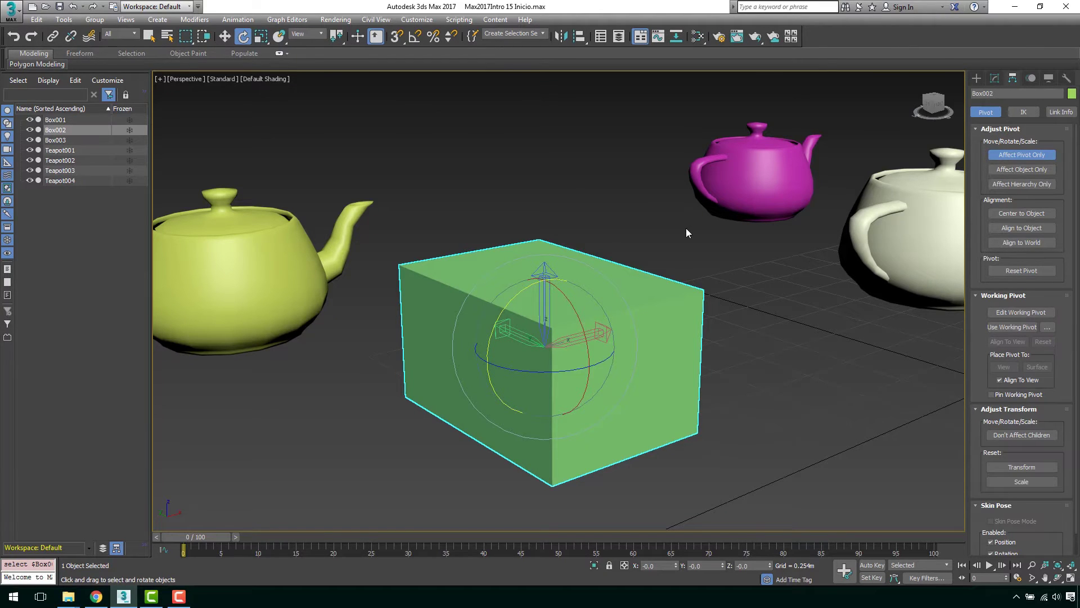
middle_drag(683, 255, 698, 274)
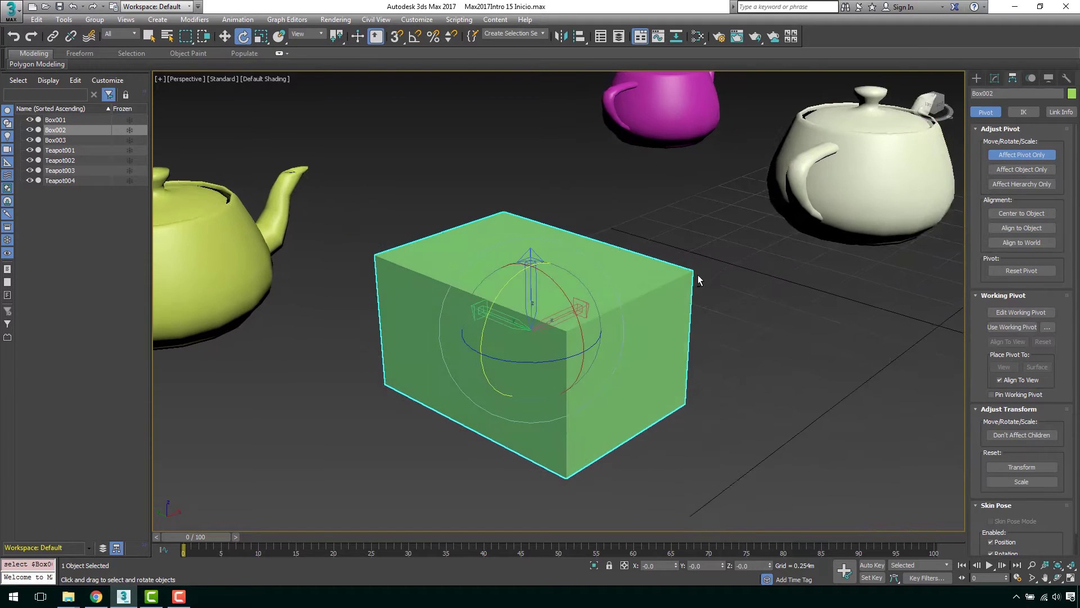
click(1033, 154)
key(w)
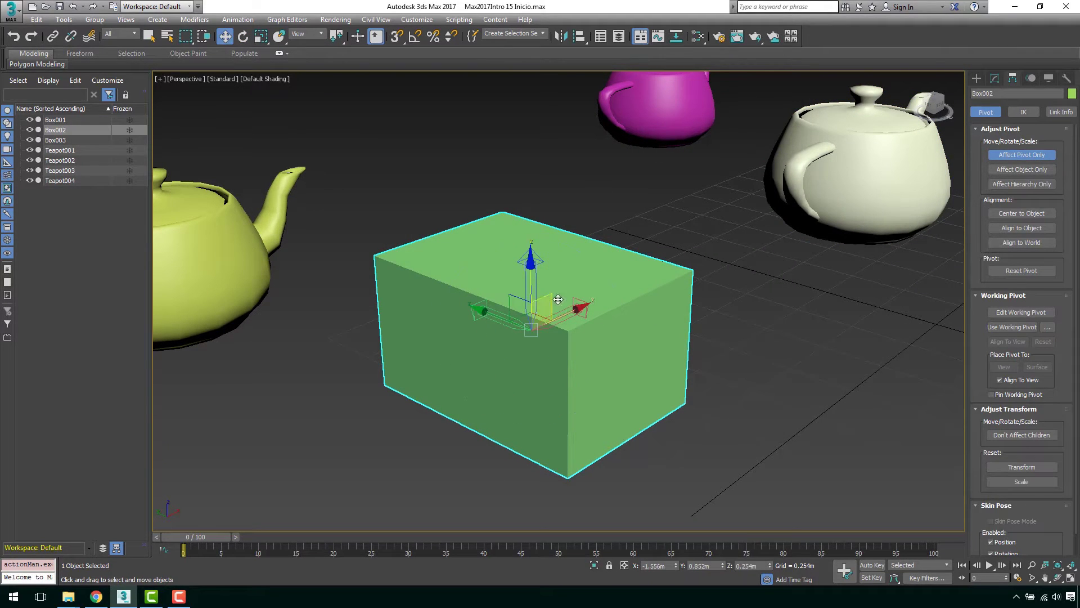
middle_drag(752, 221, 774, 262)
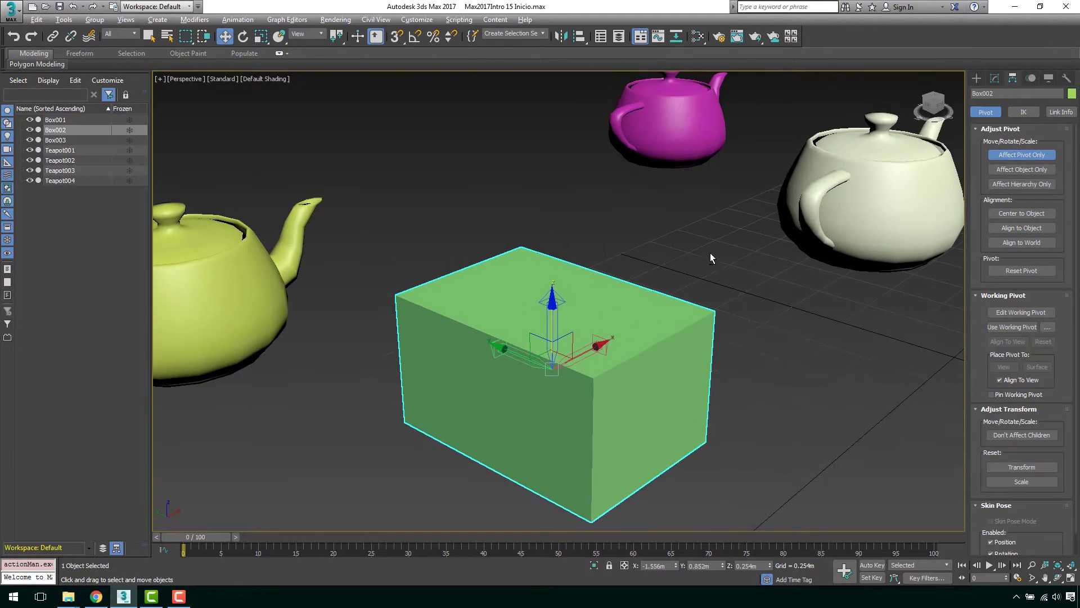
alt+middle_drag(710, 252, 685, 243)
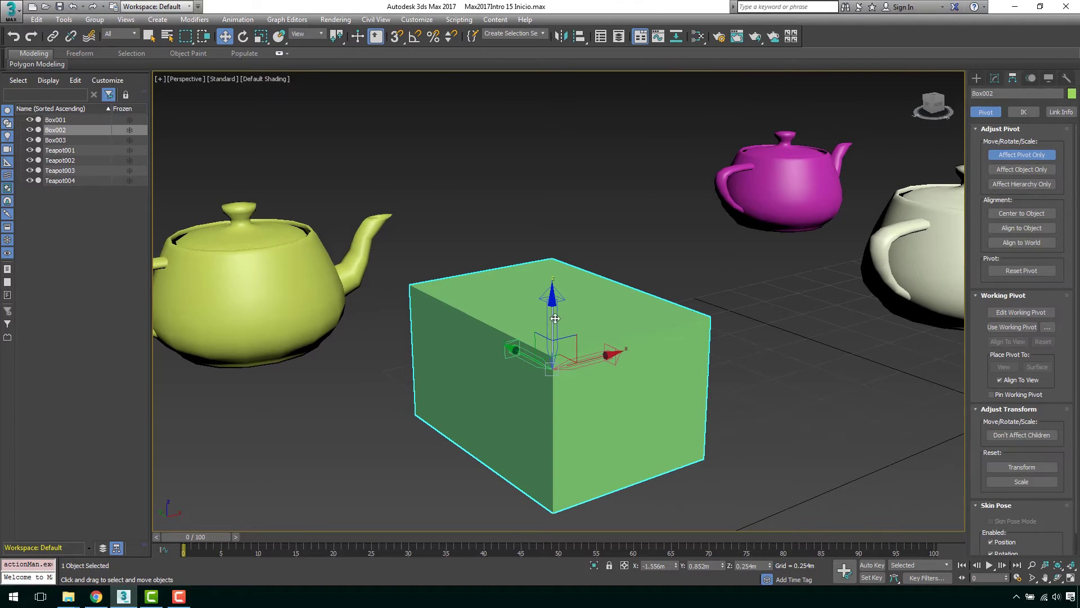
drag(552, 318, 645, 135)
click(1021, 155)
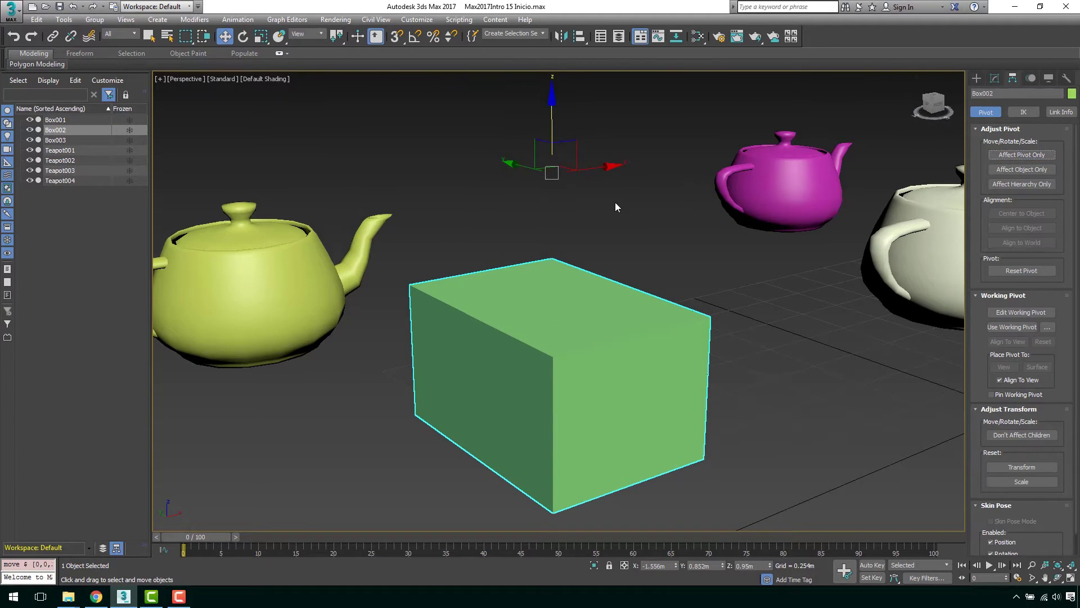
- Rotate Box002 around the Y axis of its raised pivot so that it swings to the side
scroll(616, 201, down, 3)
key(e)
drag(554, 153, 591, 107)
- Activate the Move tool for the tilted Box002 and set the reference coordinate system to Local
key(w)
scroll(647, 188, up, 3)
alt+middle_drag(668, 225, 589, 200)
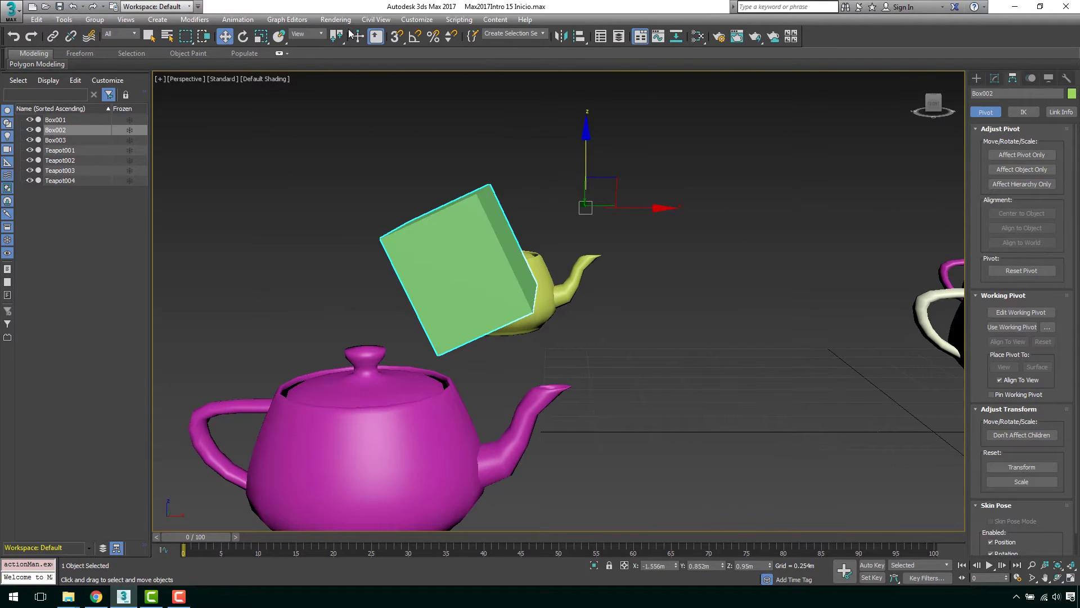
click(318, 34)
click(316, 73)
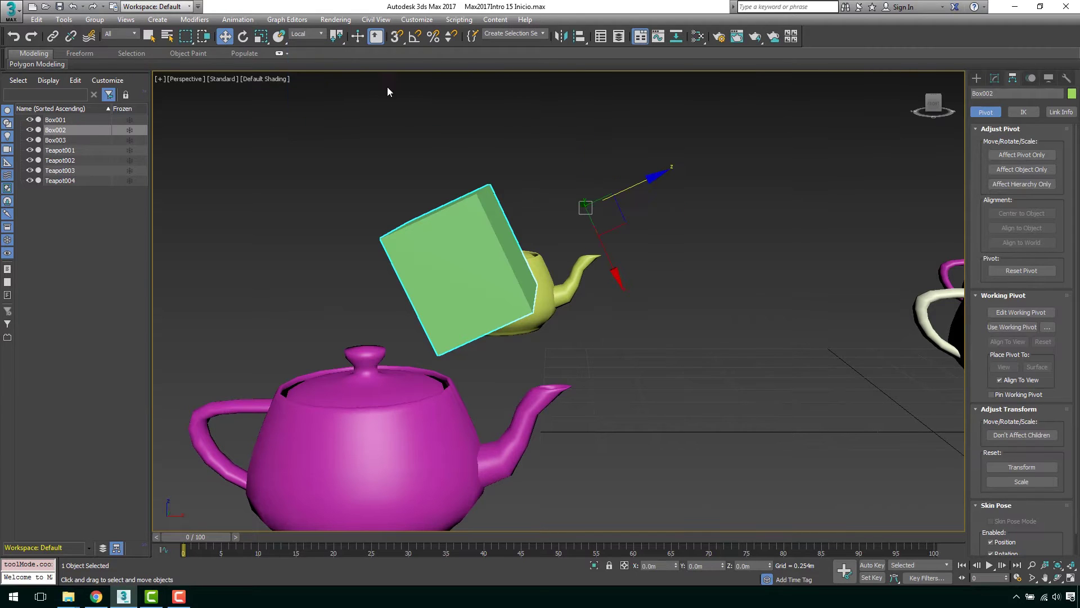
- Move the tilted Box002 about -0.1 m along its local Z axis
mouse_move(636, 185)
mouse_down()
mouse_move(595, 198)
mouse_move(622, 183)
mouse_up()
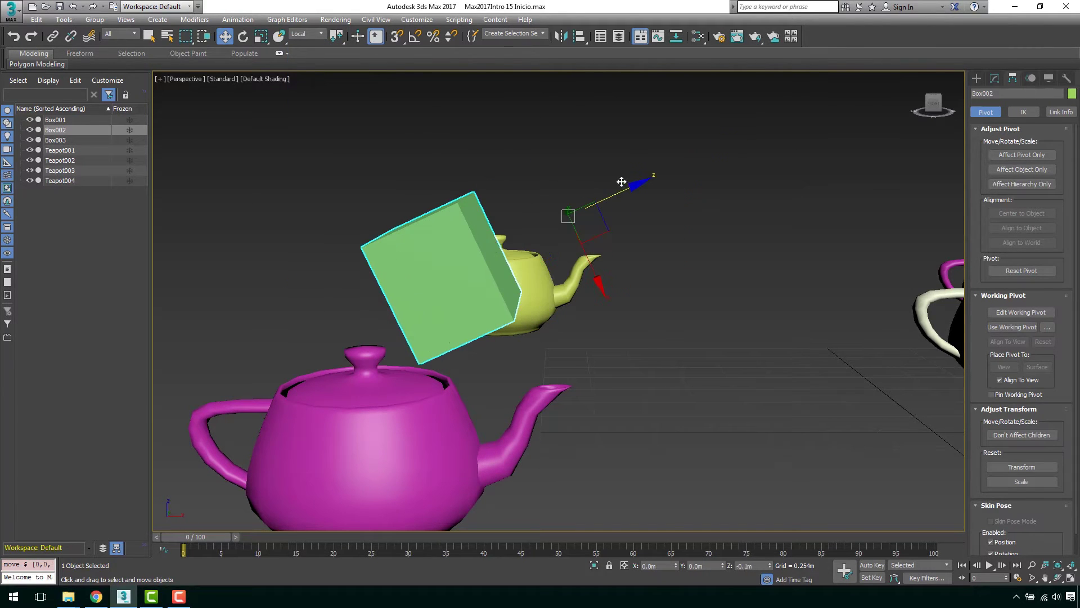
alt+middle_drag(568, 219, 619, 244)
scroll(618, 243, up, 2)
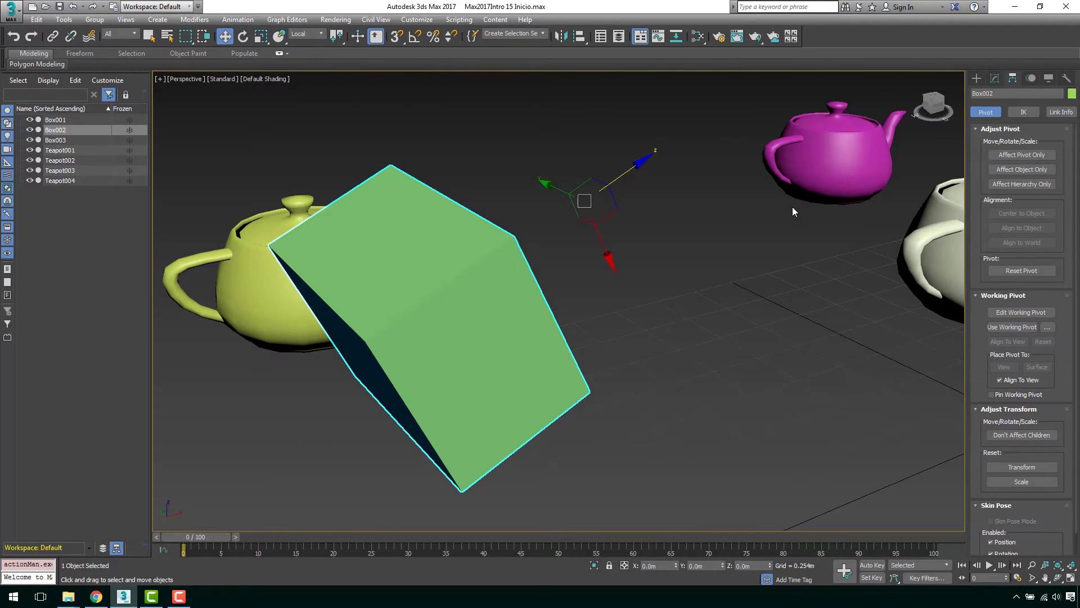
- Turn on Affect Pivot Only for Box002 and center its pivot to the object
click(1023, 157)
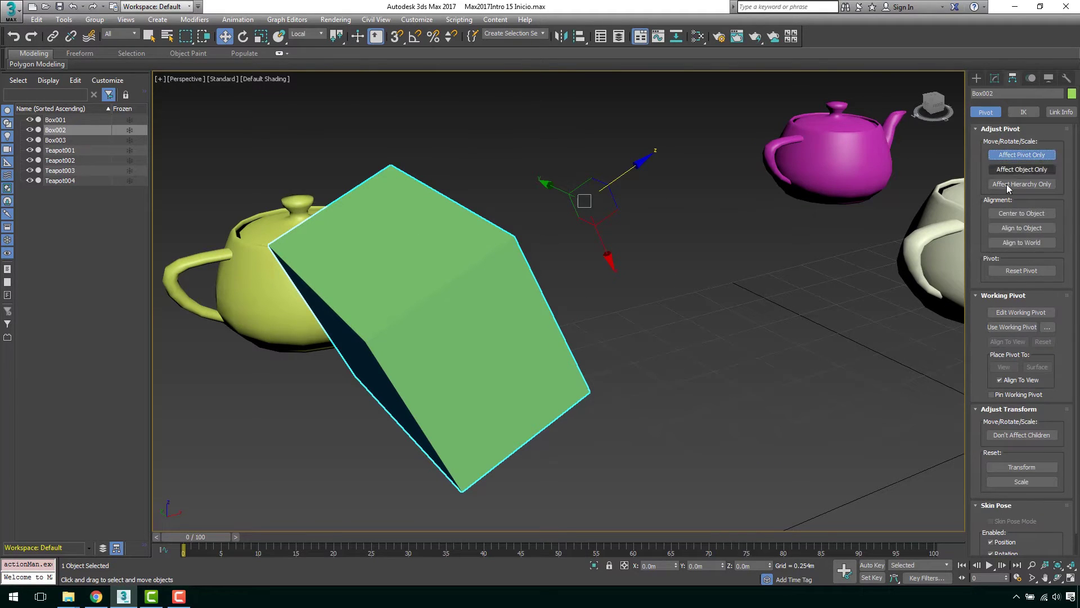
click(1021, 216)
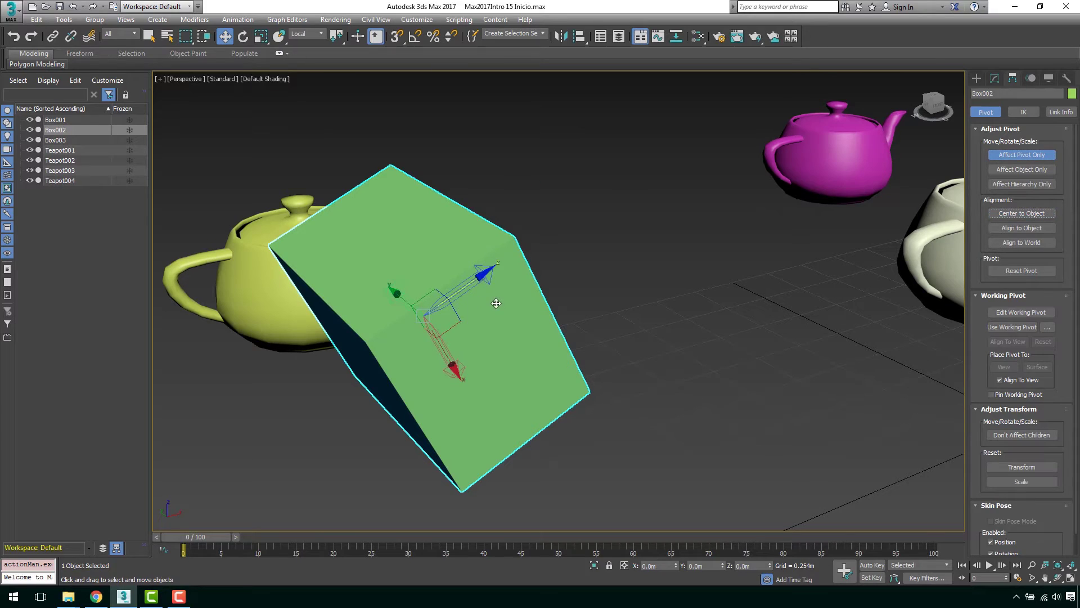
middle_drag(477, 303, 523, 258)
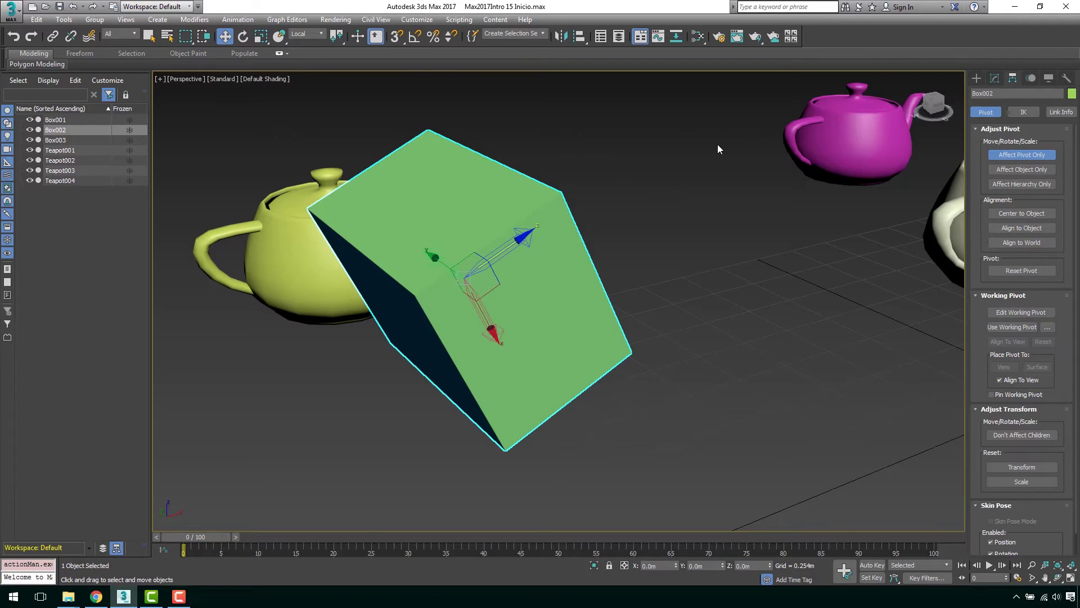
scroll(613, 244, down, 5)
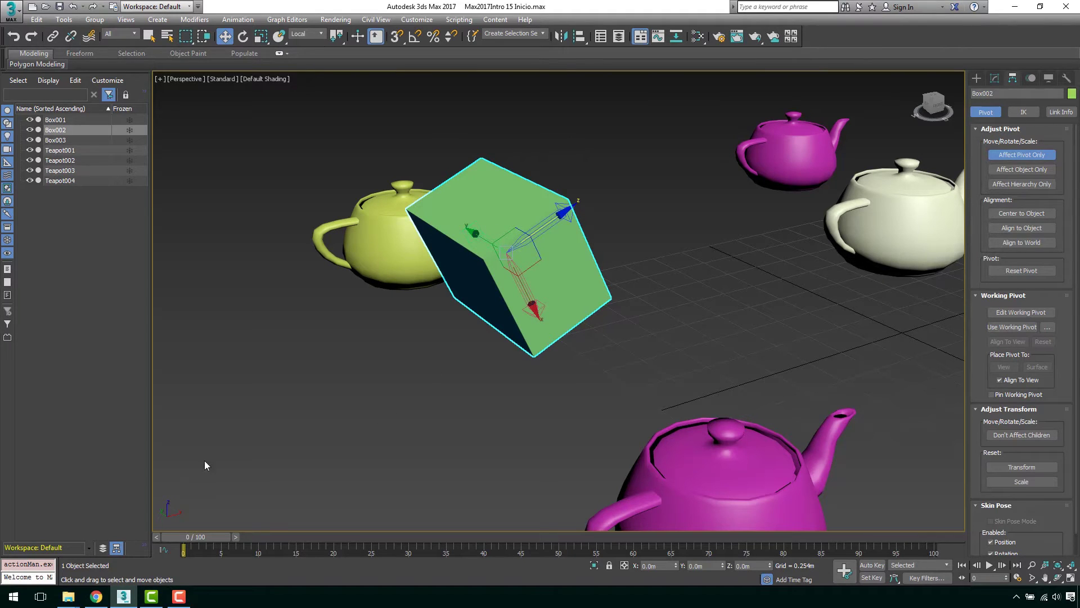
middle_drag(612, 363, 595, 301)
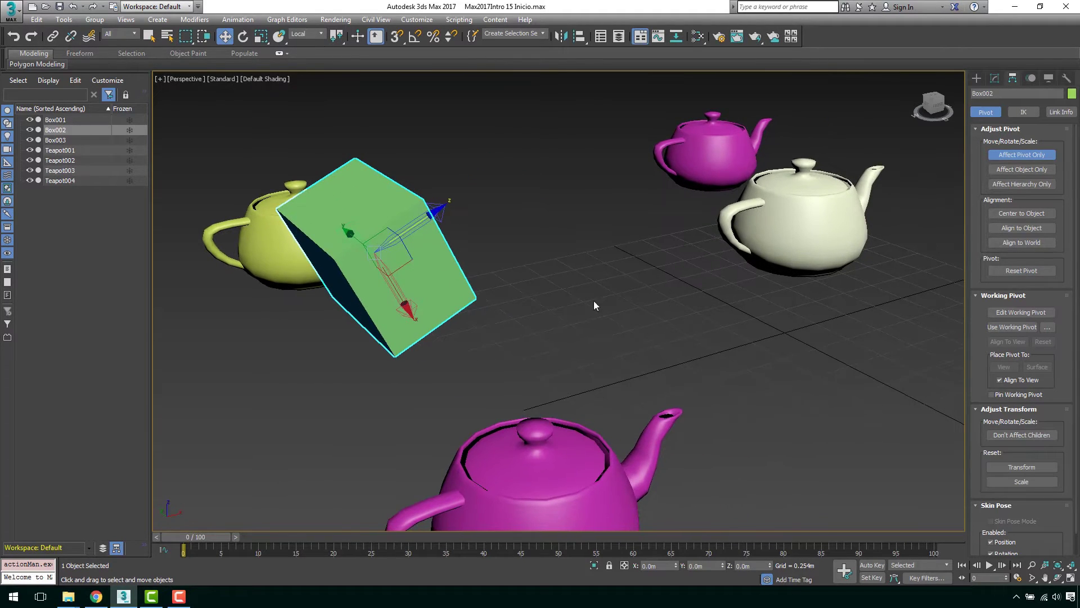
- Align Box002's pivot to the world axes and leave Affect Pivot Only
click(1012, 245)
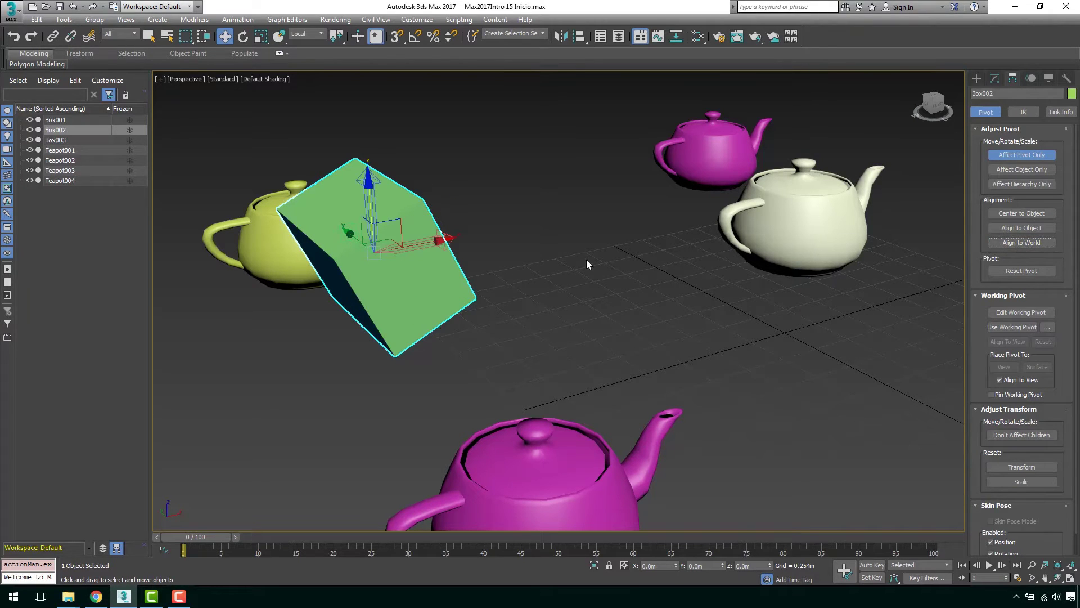
alt+middle_drag(535, 258, 542, 310)
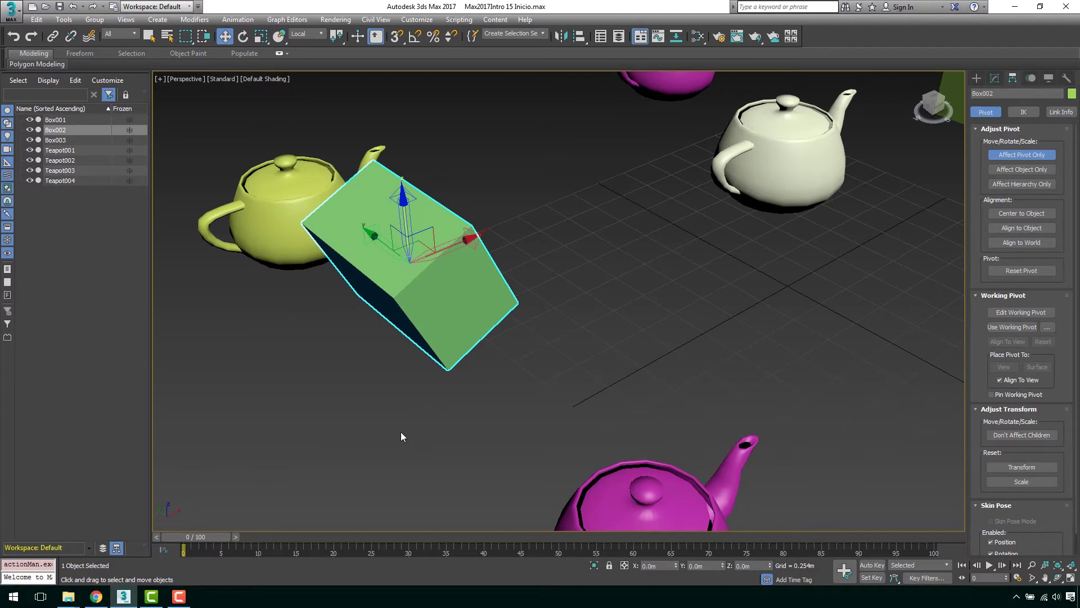
click(1000, 155)
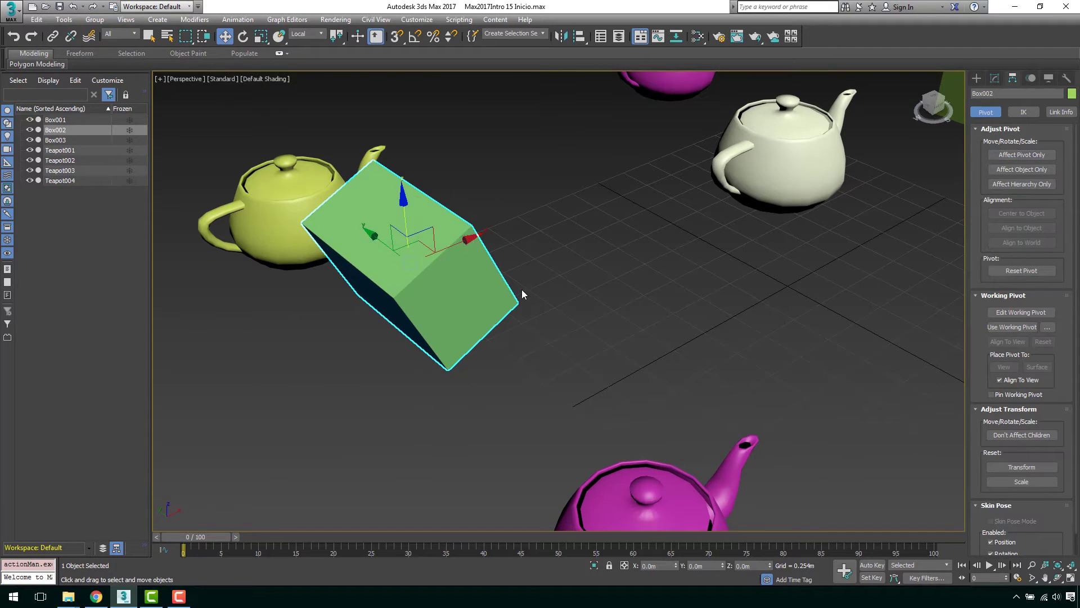
- Move Box002 away from the yellow teapot toward the middle of the scene, and clear the selection
scroll(522, 289, down, 5)
click(579, 298)
scroll(576, 299, up, 5)
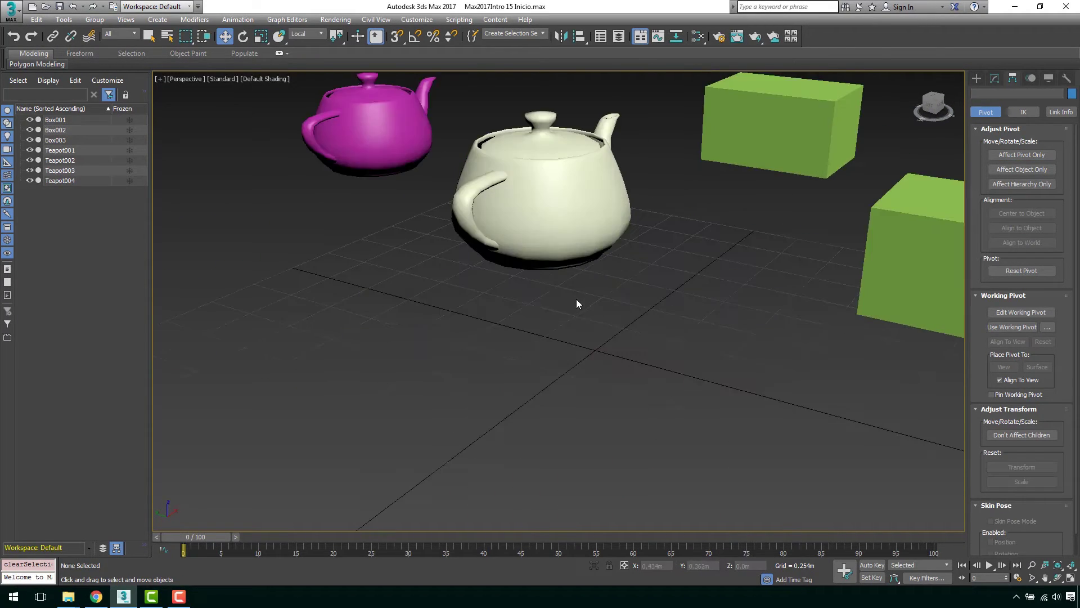
scroll(559, 309, down, 3)
middle_drag(538, 313, 600, 299)
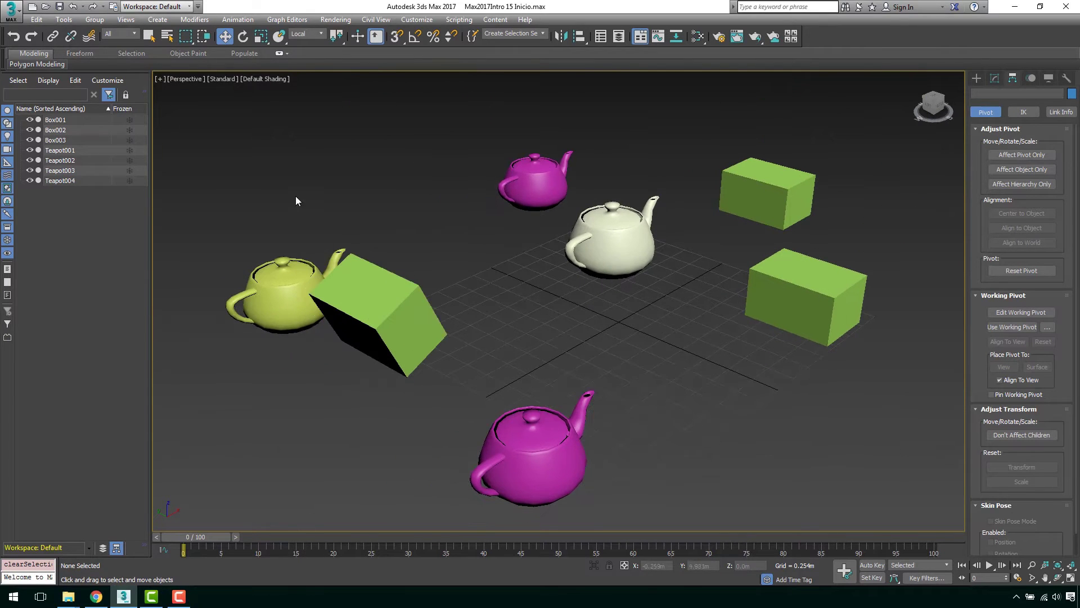
click(423, 304)
drag(424, 304, 508, 260)
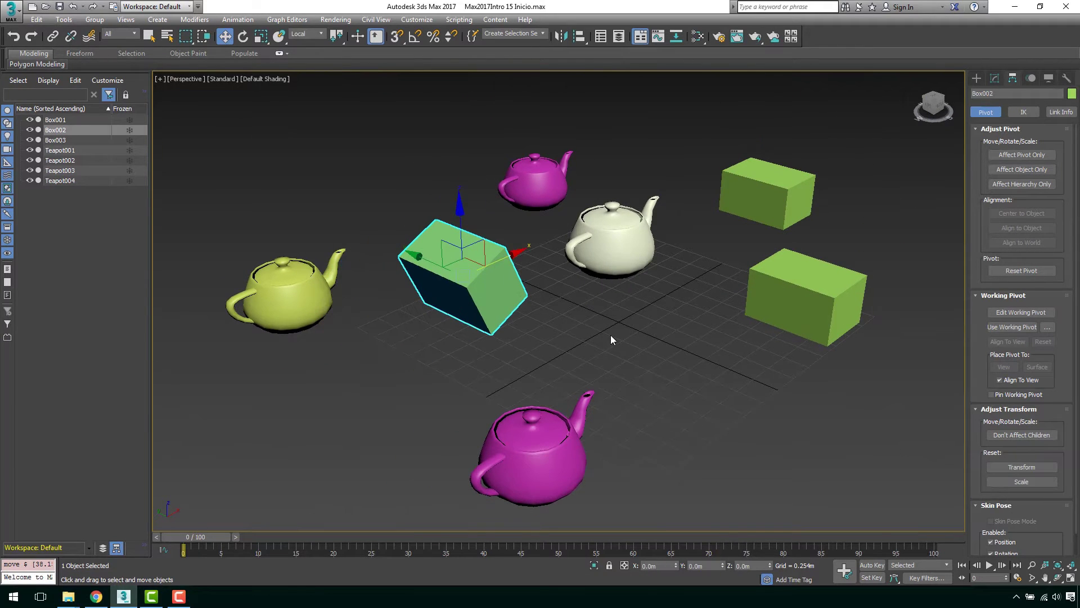
click(612, 339)
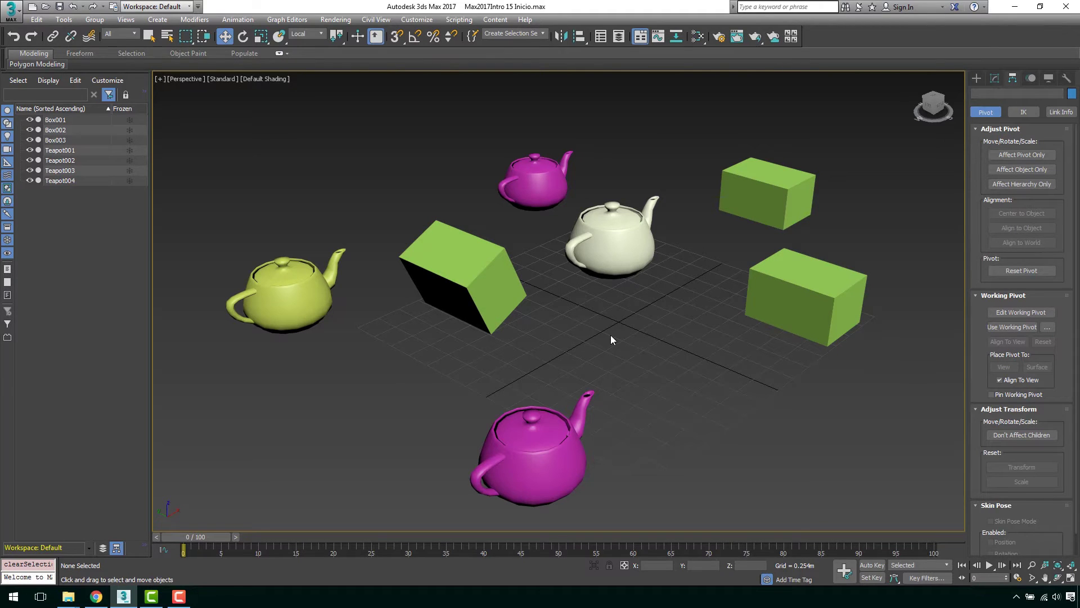
- Switch to the four-viewport layout and reframe the orthographic views so that all objects fit in the Top view
middle_drag(627, 328, 576, 309)
scroll(602, 286, down, 4)
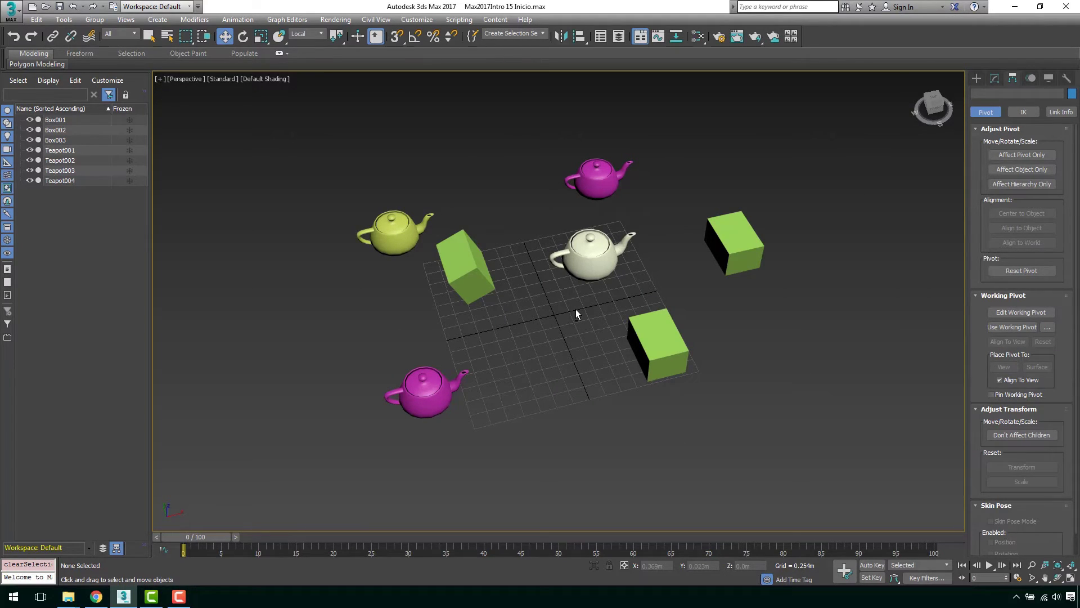
key(alt+w)
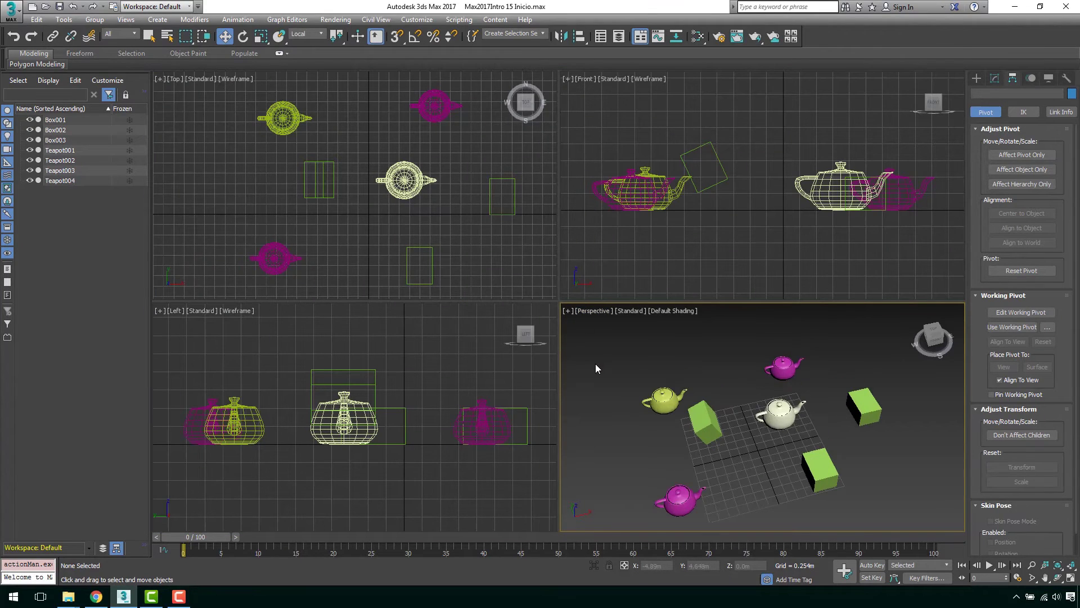
click(602, 262)
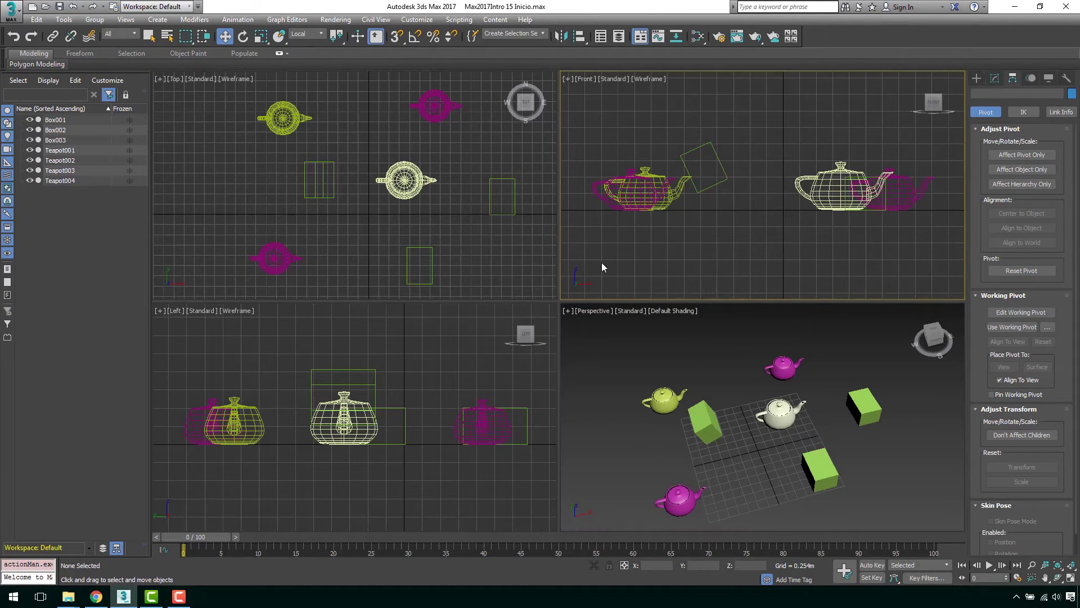
click(1045, 564)
click(502, 251)
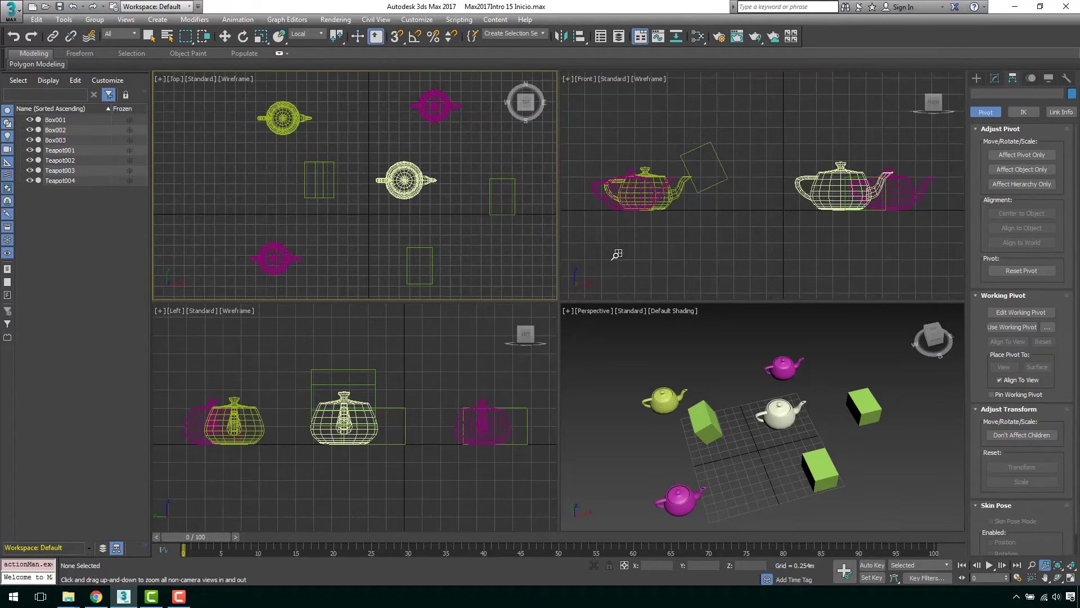
right_click(763, 255)
right_click(763, 255)
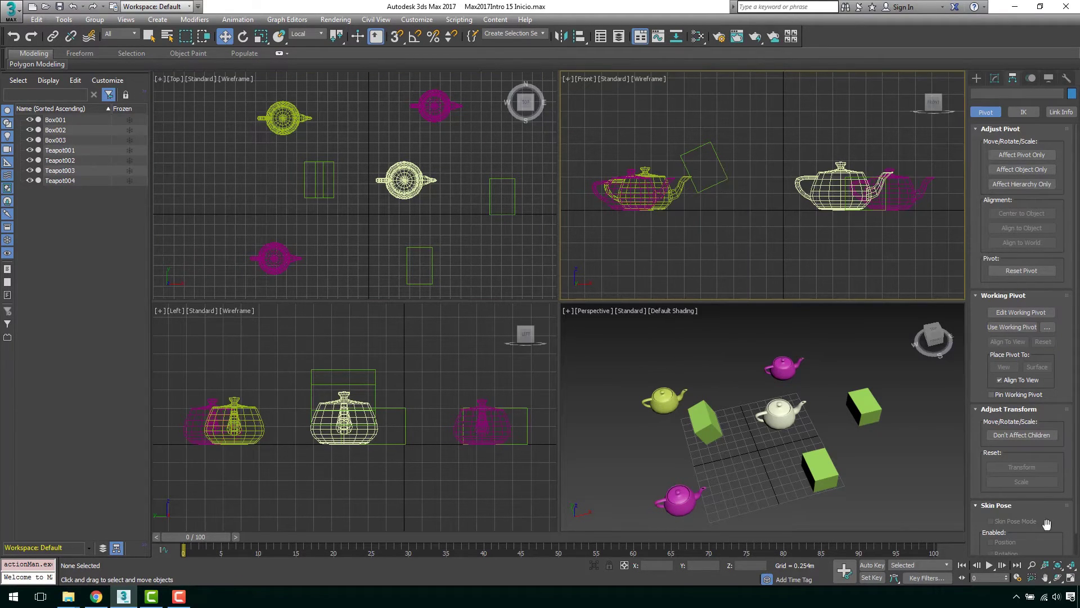
click(1071, 565)
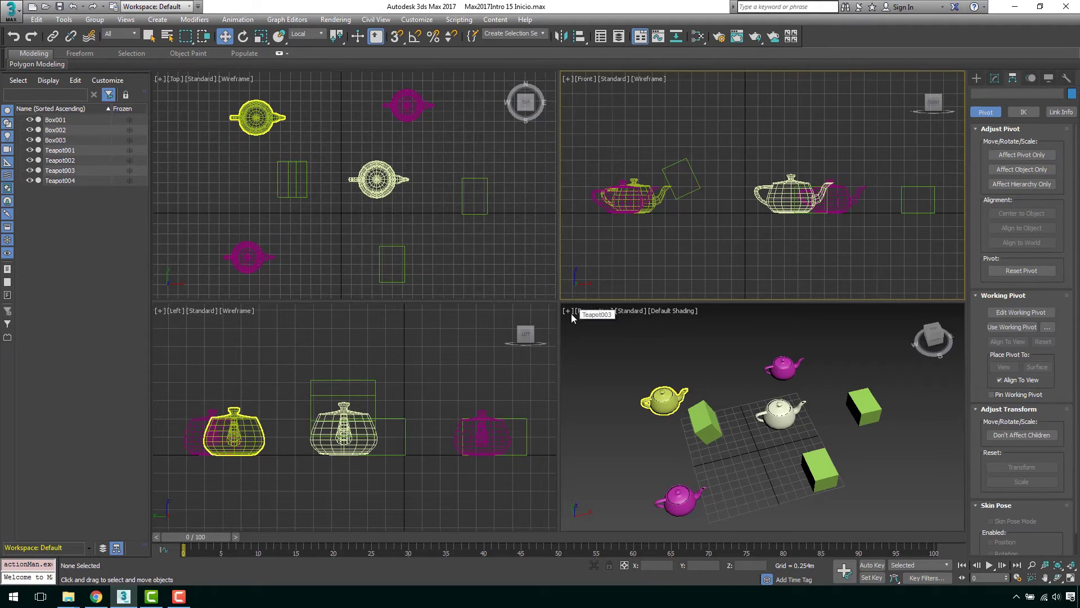
scroll(383, 191, down, 3)
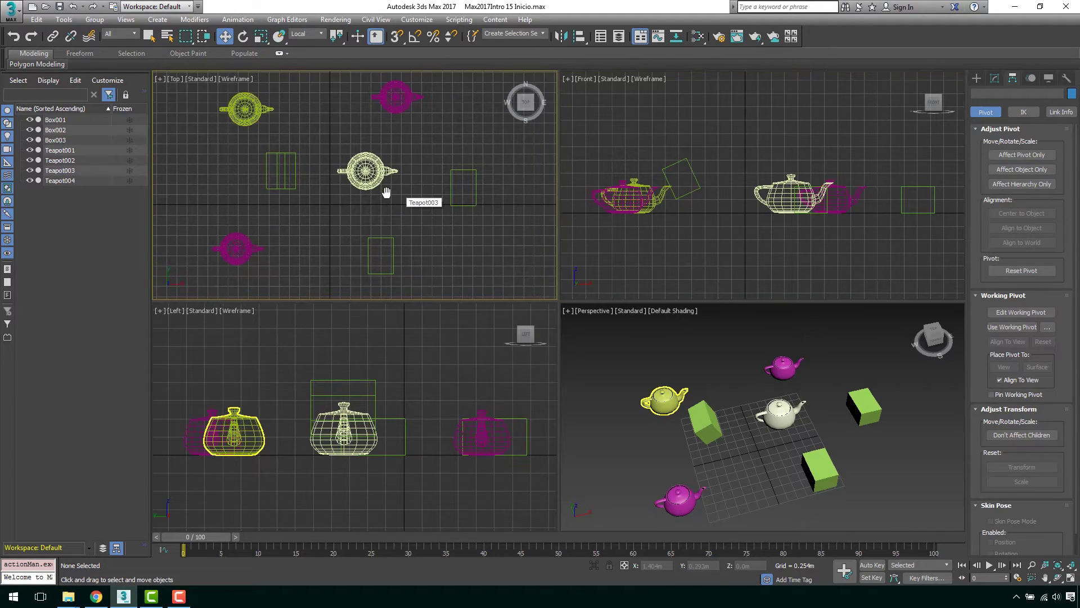
middle_drag(315, 161, 316, 118)
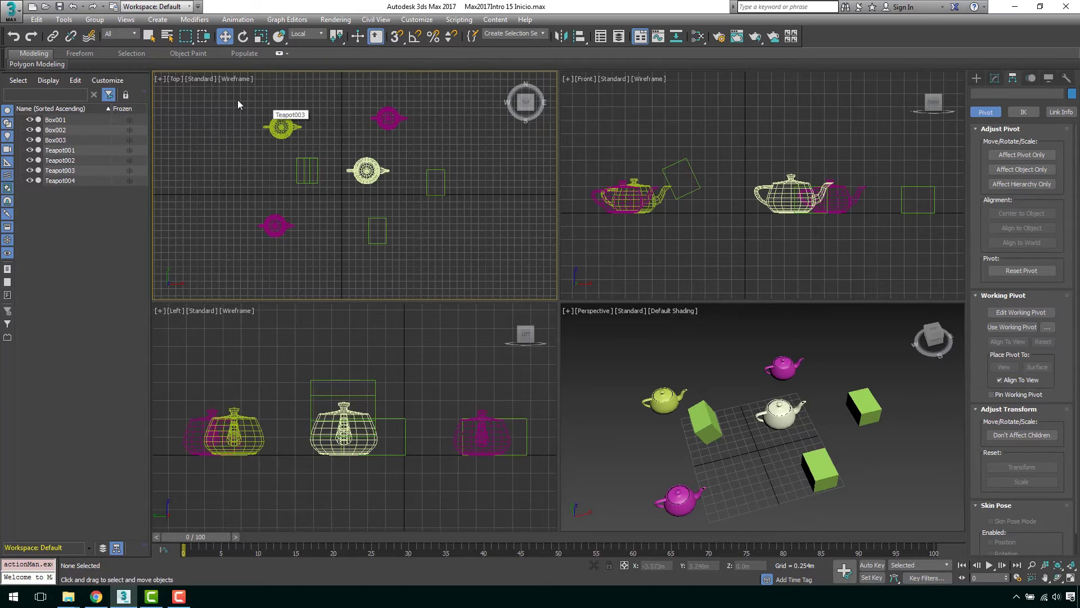
- Activate the Rotate tool and select the yellow Teapot003 in the Top view
drag(236, 99, 450, 253)
click(243, 36)
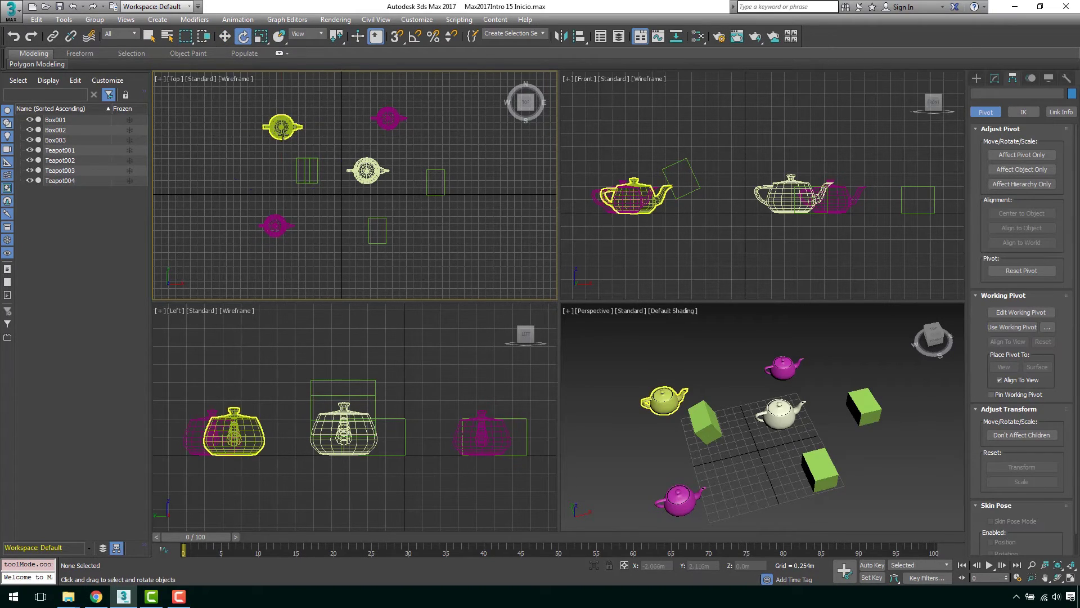
click(288, 133)
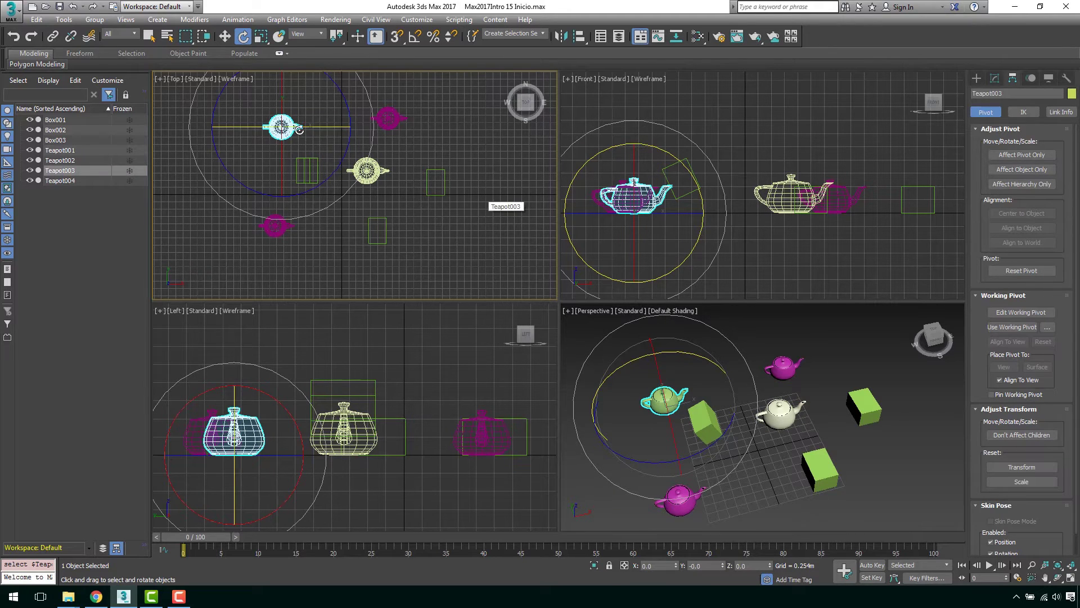
- Try rotating Teapot003 around its Z axis in the Top view, undo the rotation and clear the selection
middle_drag(304, 143, 301, 165)
mouse_move(333, 112)
mouse_down()
mouse_move(345, 166)
mouse_move(338, 78)
mouse_move(345, 133)
mouse_move(332, 106)
mouse_up()
key(ctrl+z)
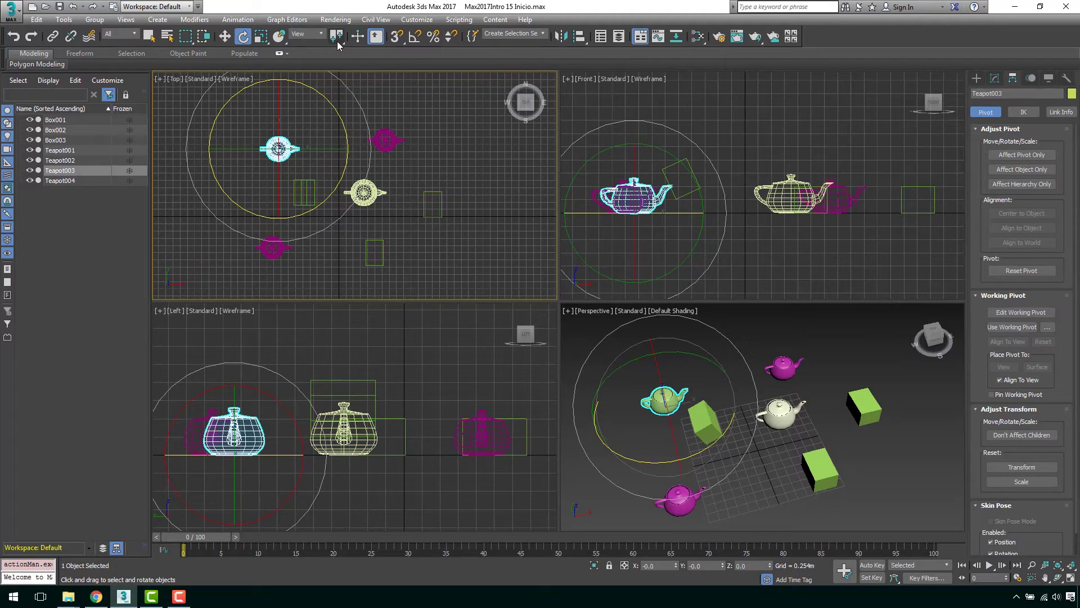
click(362, 97)
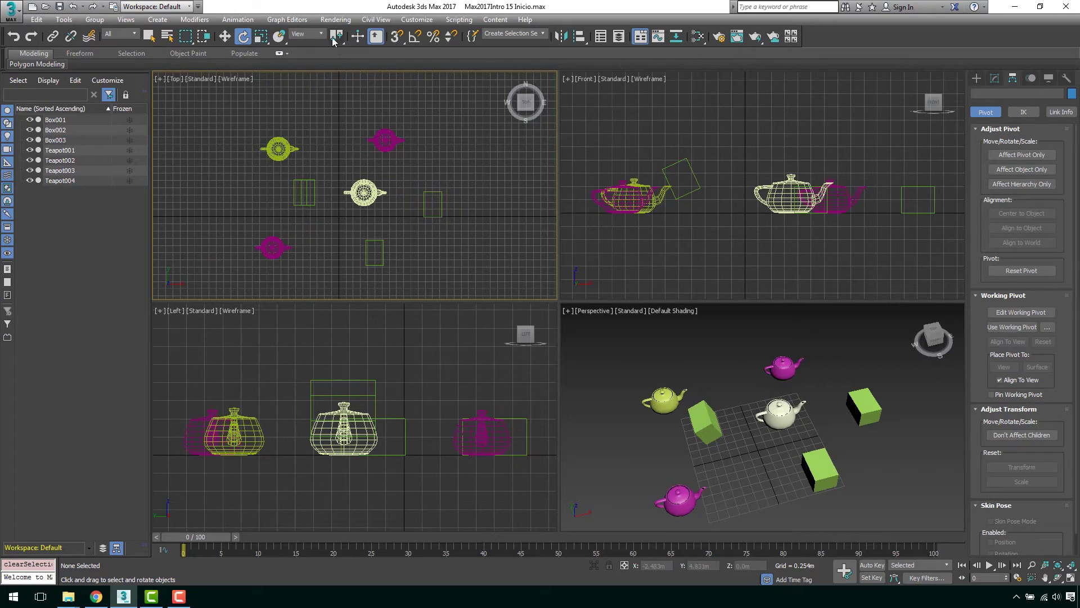
- Select and clear all seven objects, and try the Pivot Point, Selection and Transform Coordinate transform centers, ending with Use Selection Center
drag(219, 102, 469, 288)
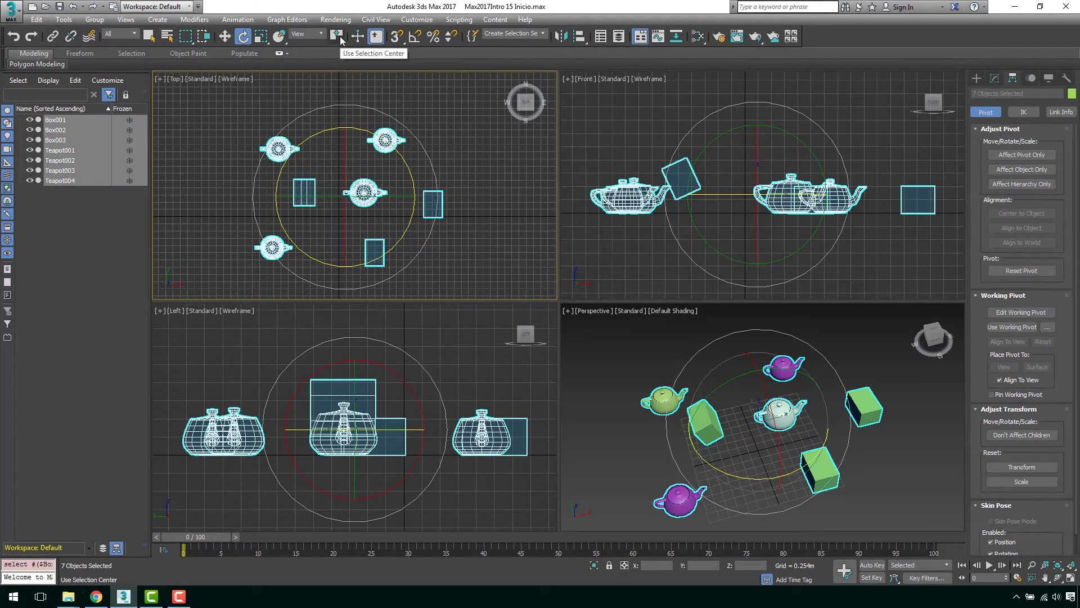
click(294, 88)
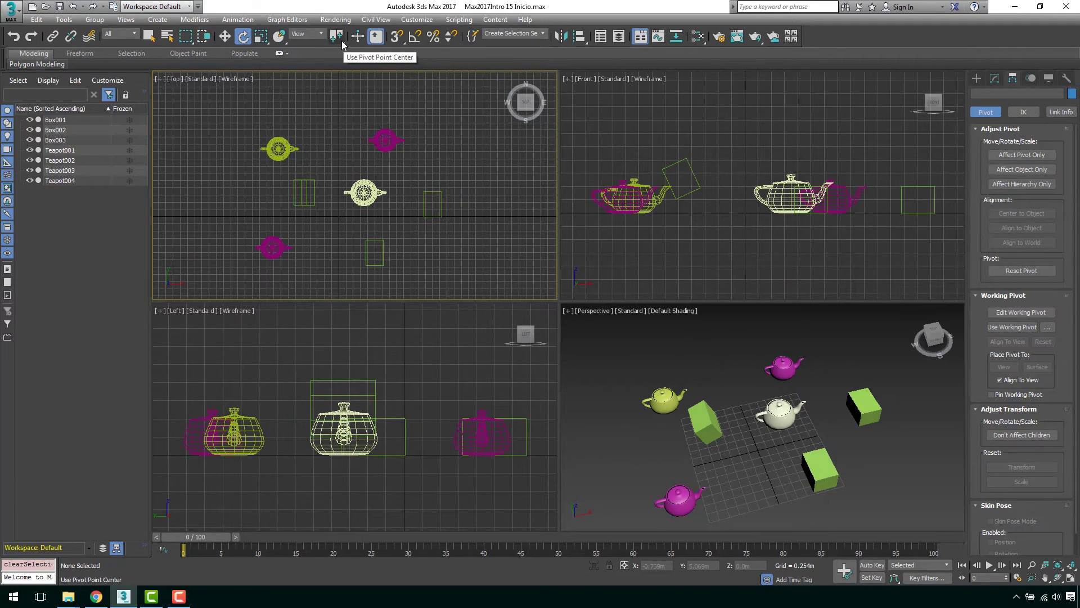
click(341, 42)
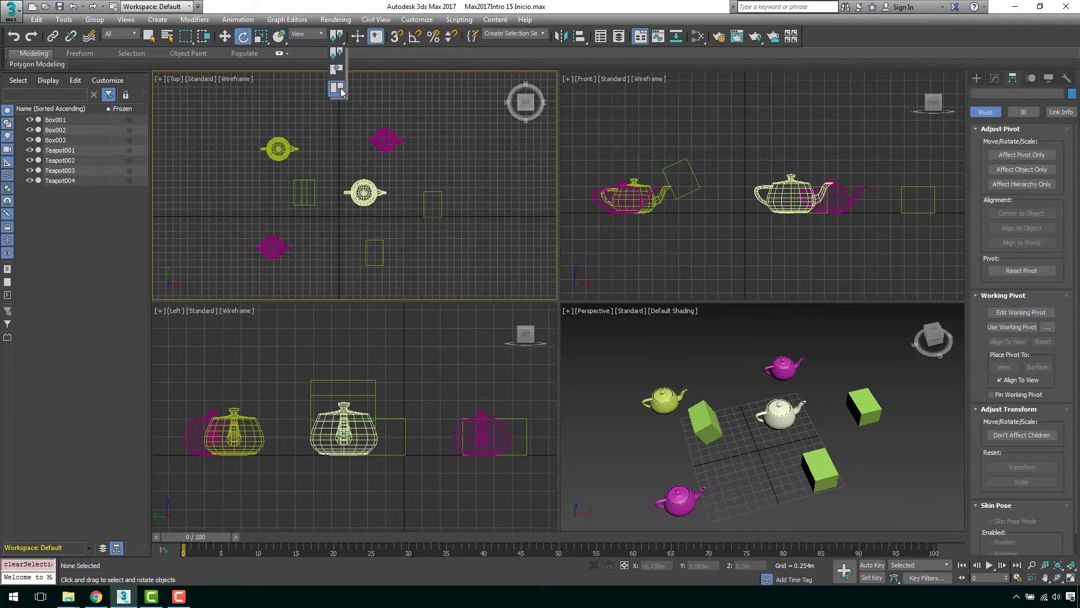
click(341, 55)
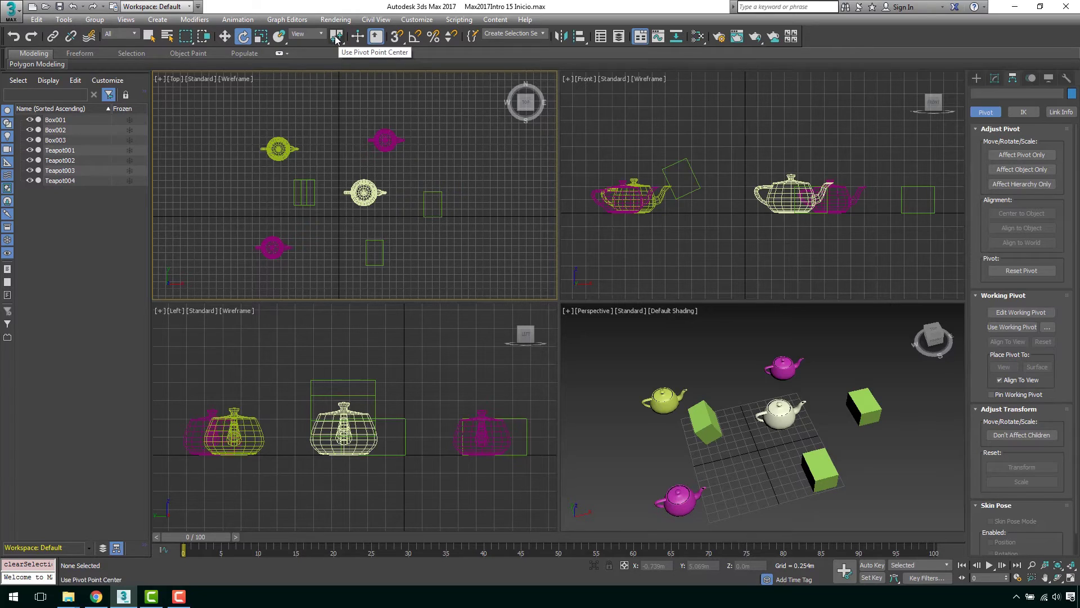
drag(337, 38, 342, 72)
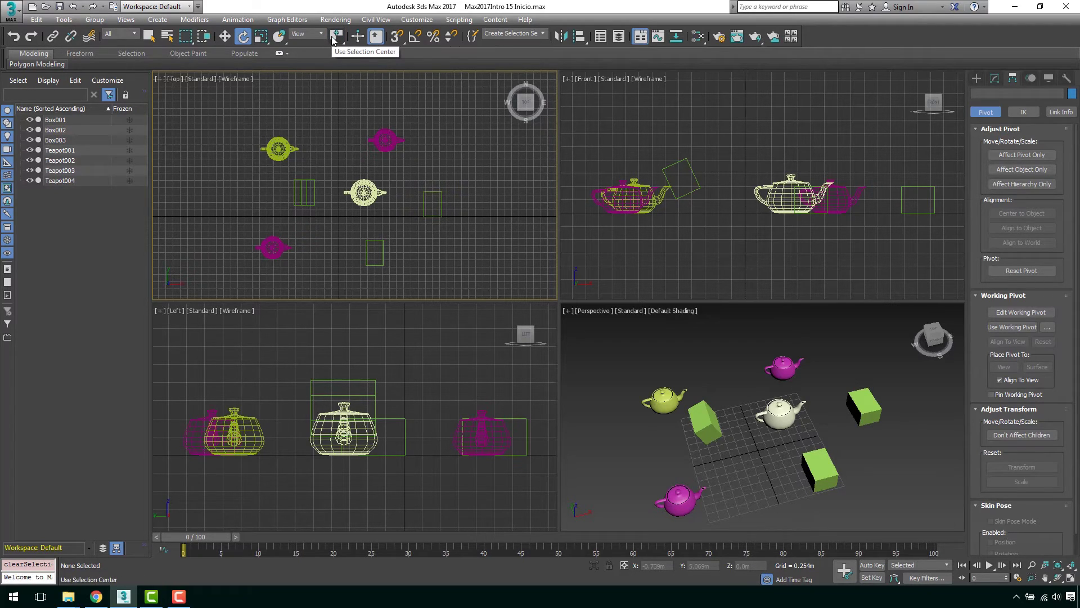
drag(333, 39, 340, 87)
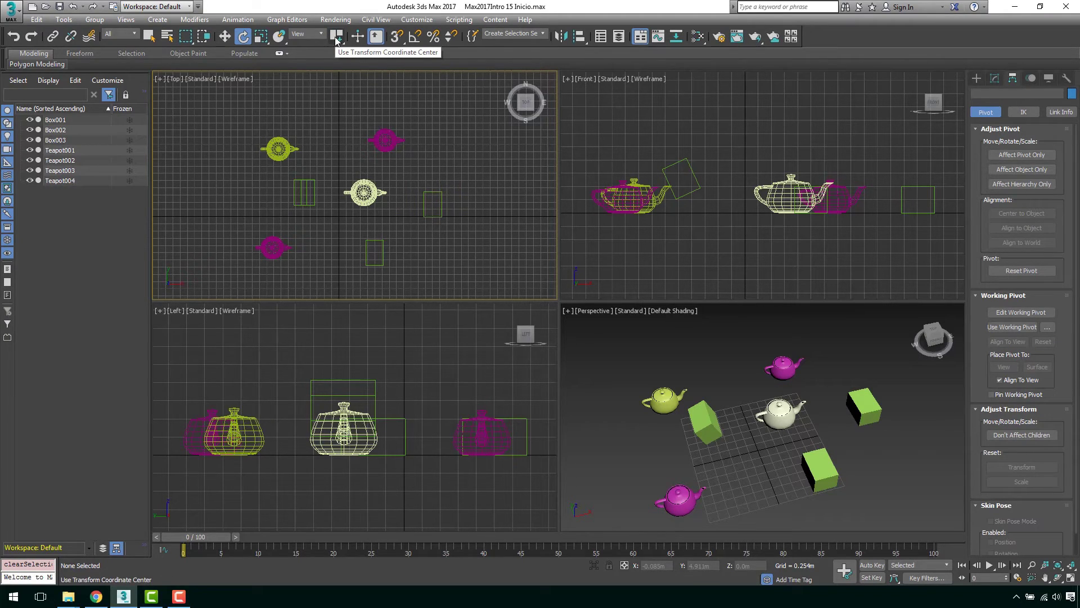
drag(336, 39, 336, 40)
- Select all seven objects in the Top view and try rotating them around their common selection center
drag(228, 129, 484, 300)
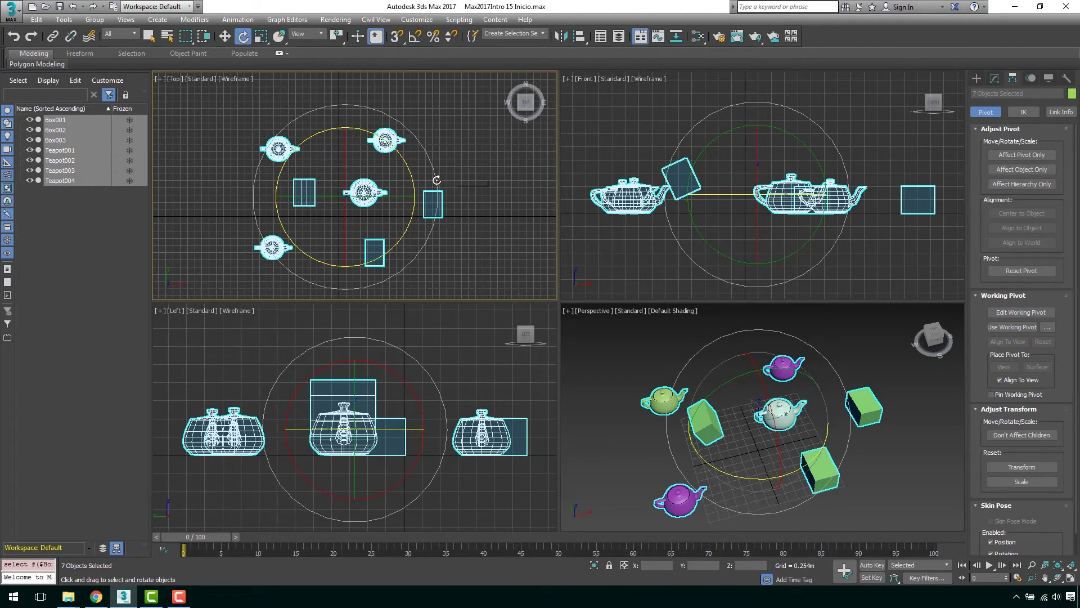
mouse_move(402, 156)
mouse_down()
mouse_move(383, 117)
mouse_move(410, 166)
mouse_move(408, 128)
mouse_move(415, 150)
mouse_up()
- Set the reference coordinate system to Local, try rotating the seven objects in the Top view, and undo the rotation
click(338, 37)
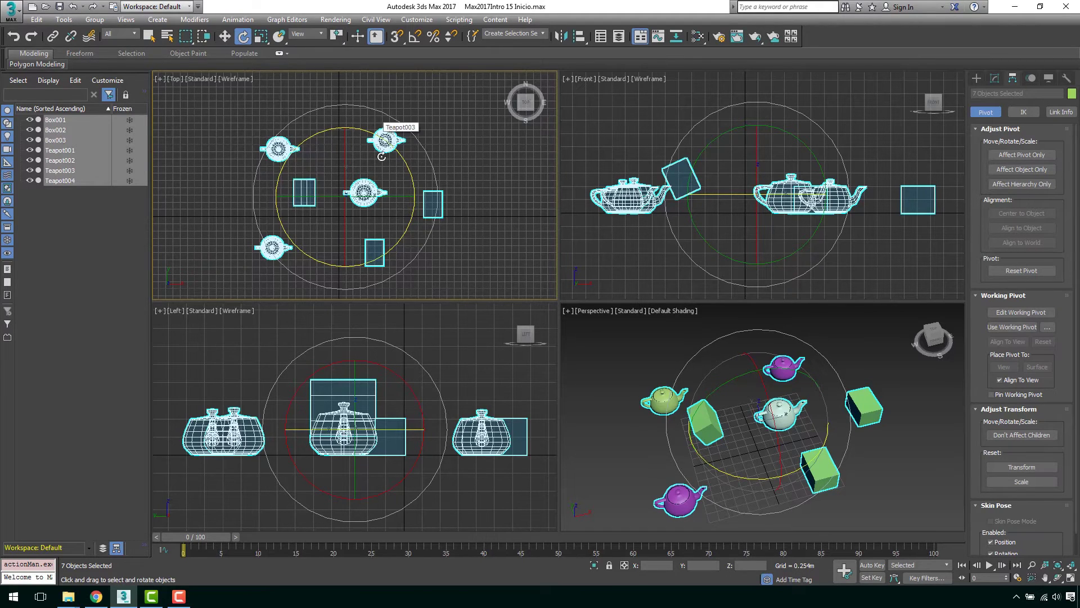
click(310, 35)
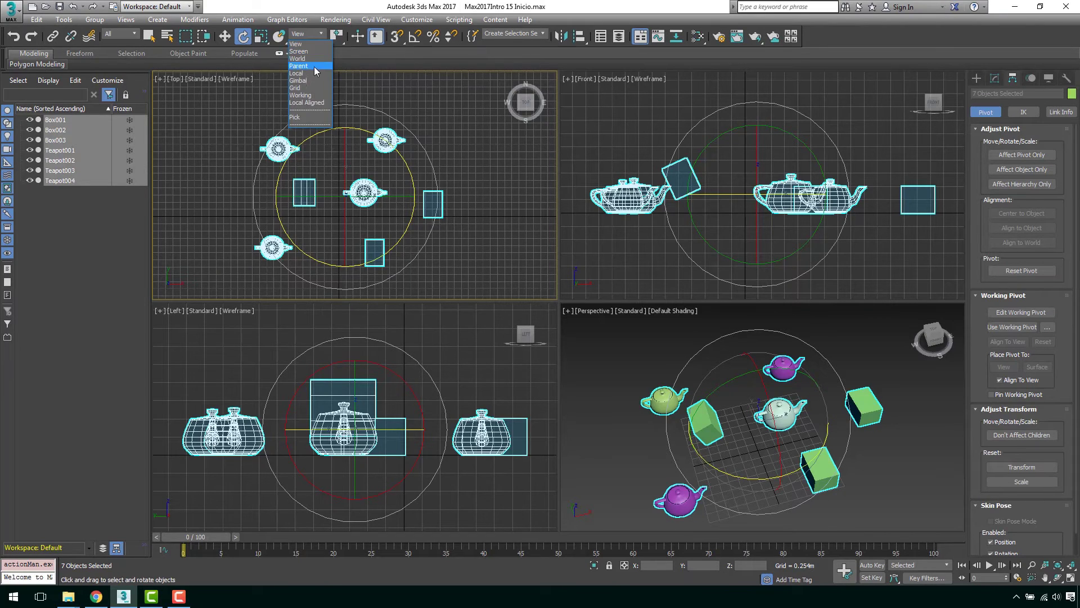
click(296, 73)
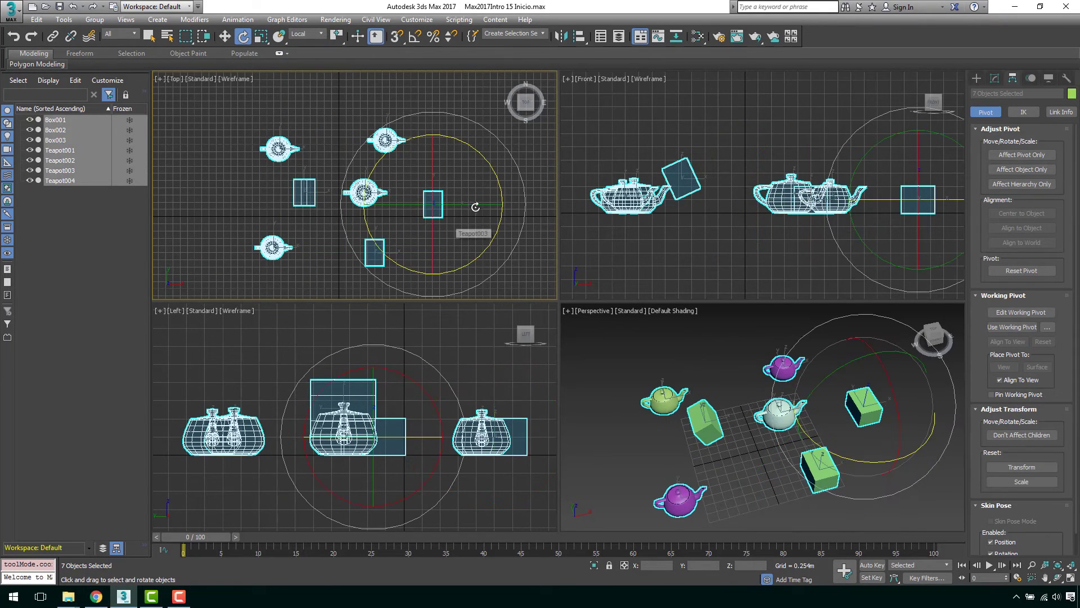
drag(494, 172, 447, 99)
key(ctrl+z)
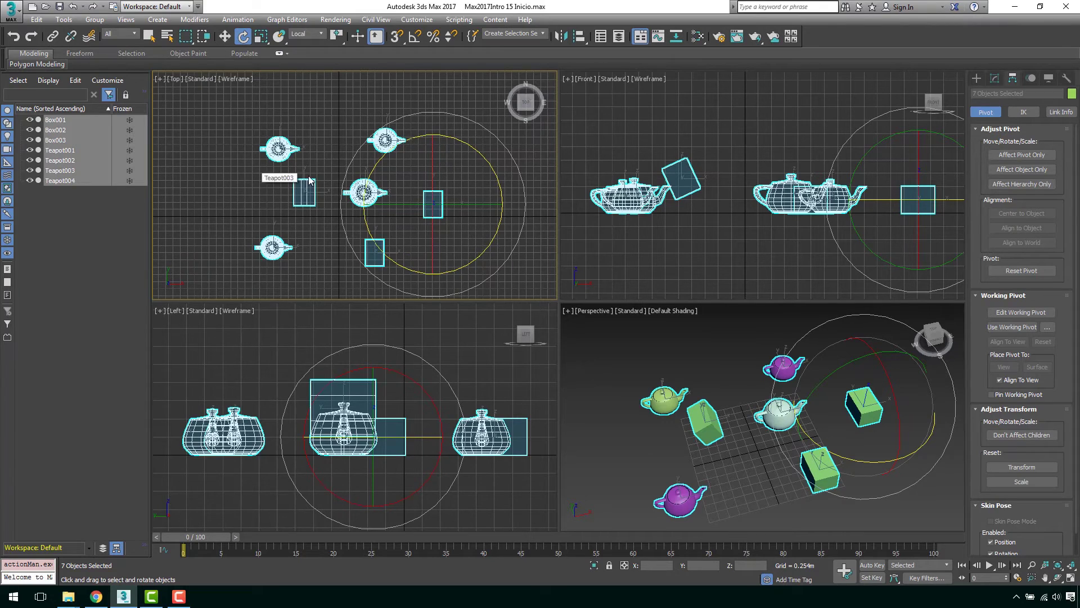
- Select only the yellow Teapot003 in the Top view, and reselect all seven objects with a selection window
scroll(292, 169, up, 4)
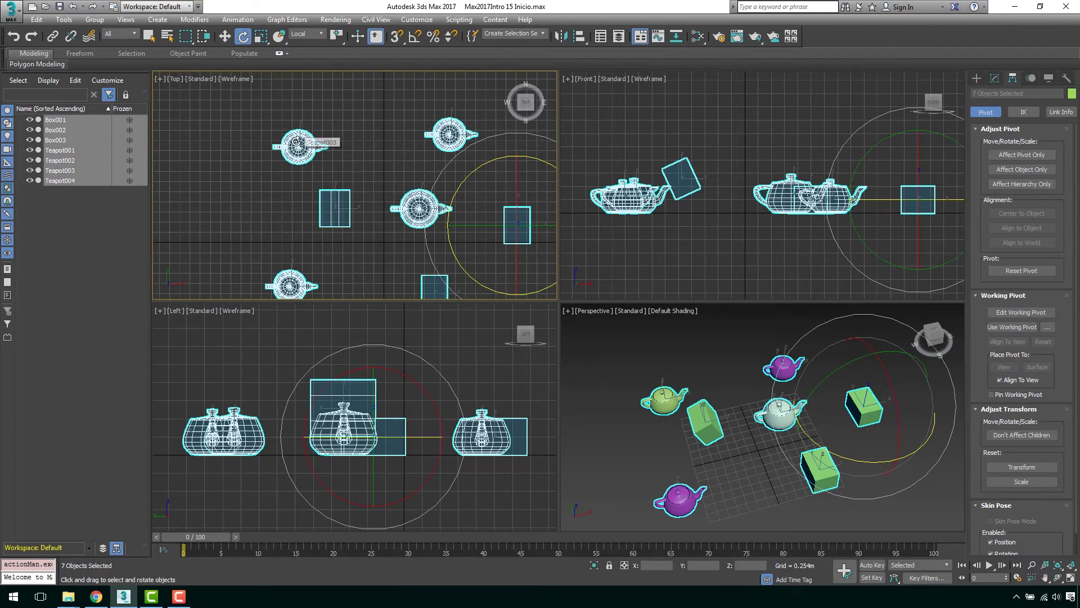
click(304, 148)
scroll(335, 135, down, 2)
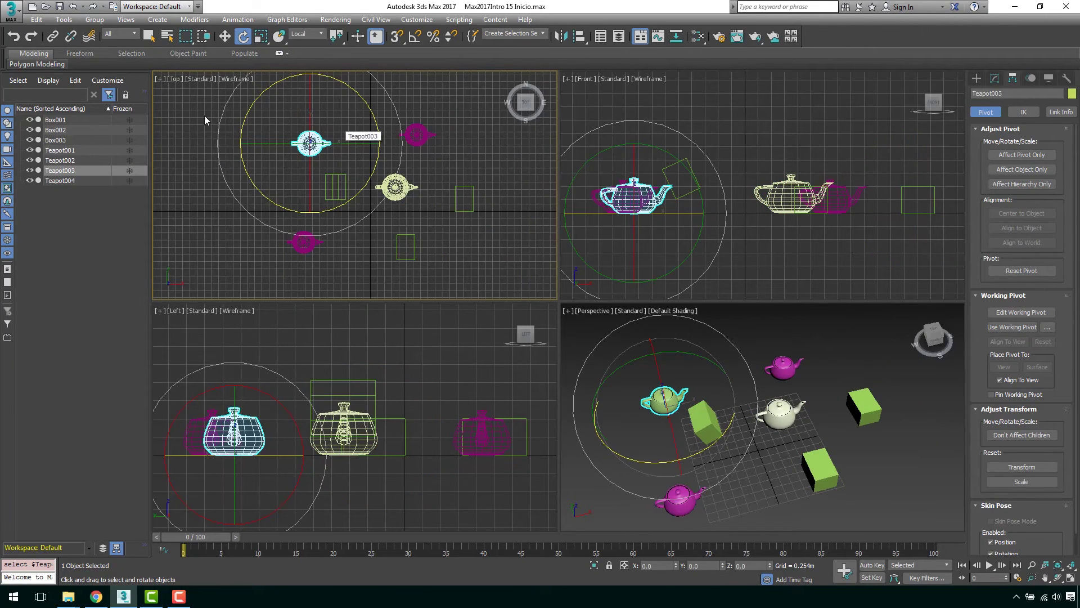
drag(208, 118, 462, 278)
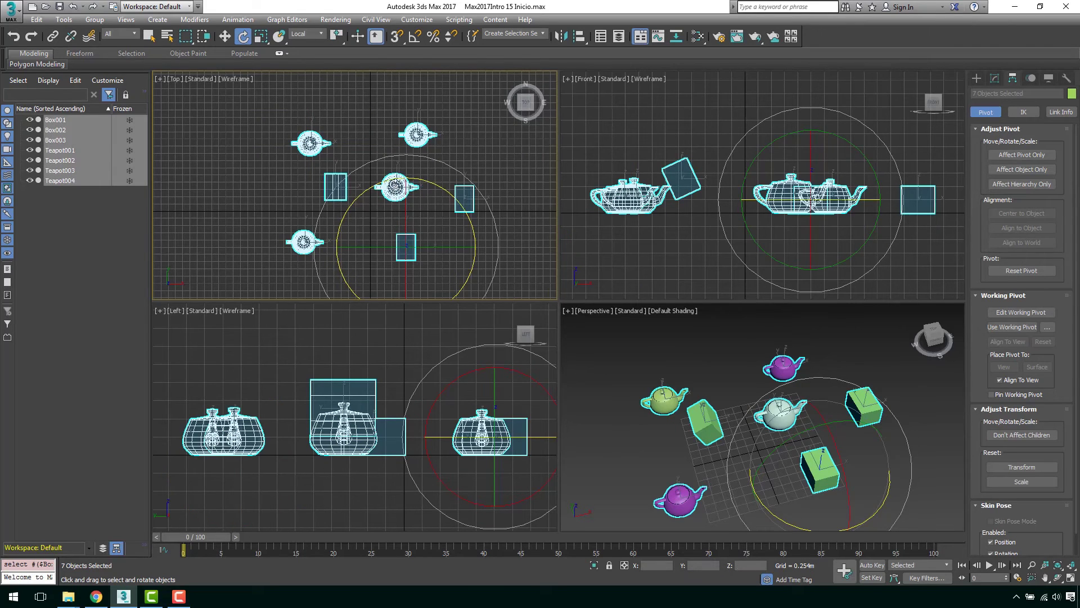
- Set the reference coordinate system back to View with all seven objects selected
middle_drag(461, 187, 353, 174)
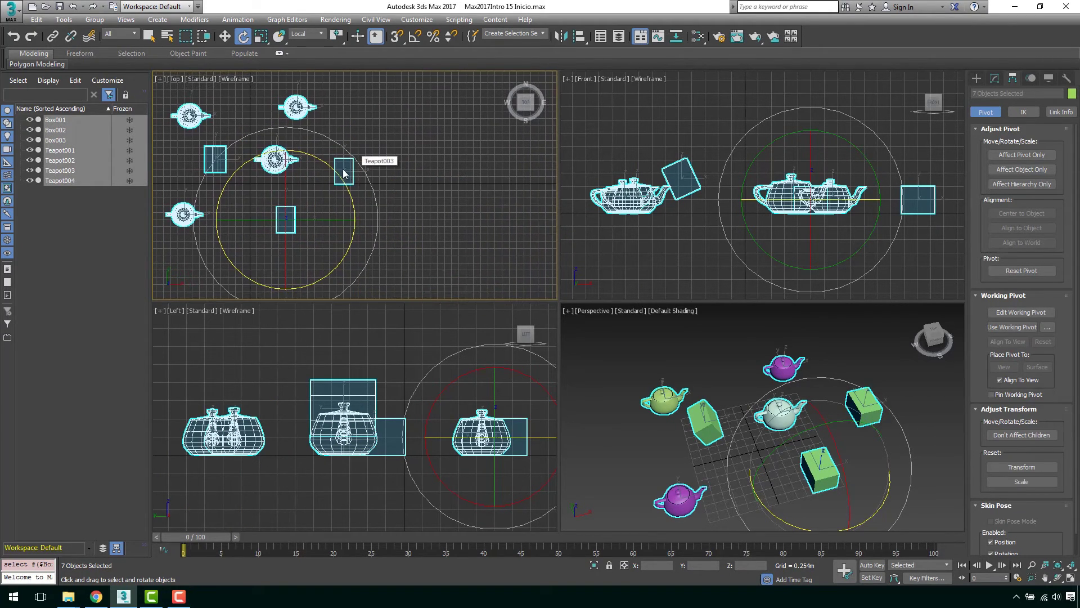
middle_drag(364, 103, 407, 124)
click(309, 33)
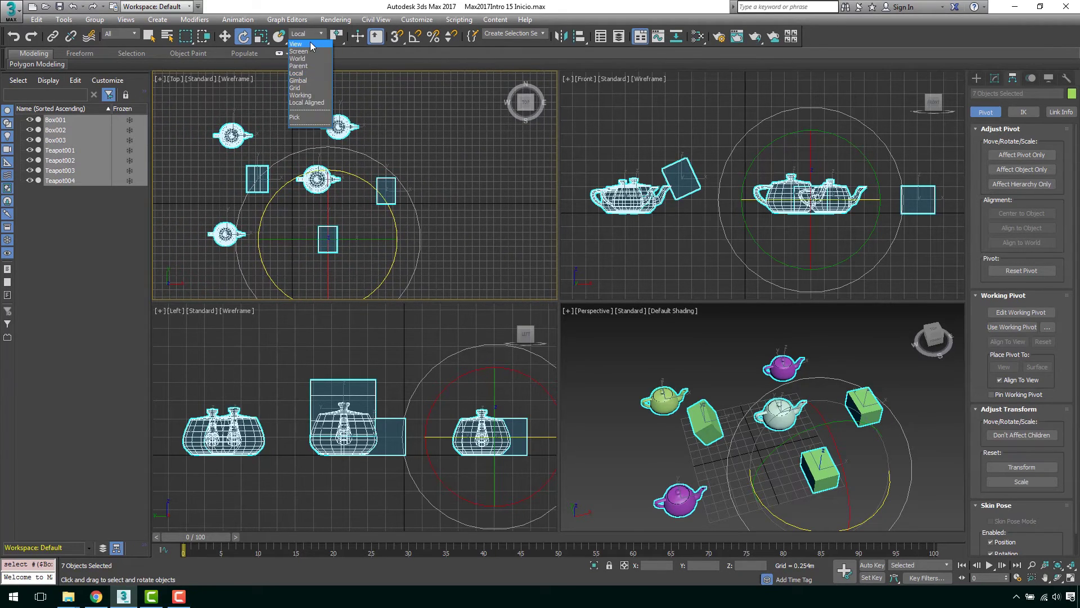
click(311, 44)
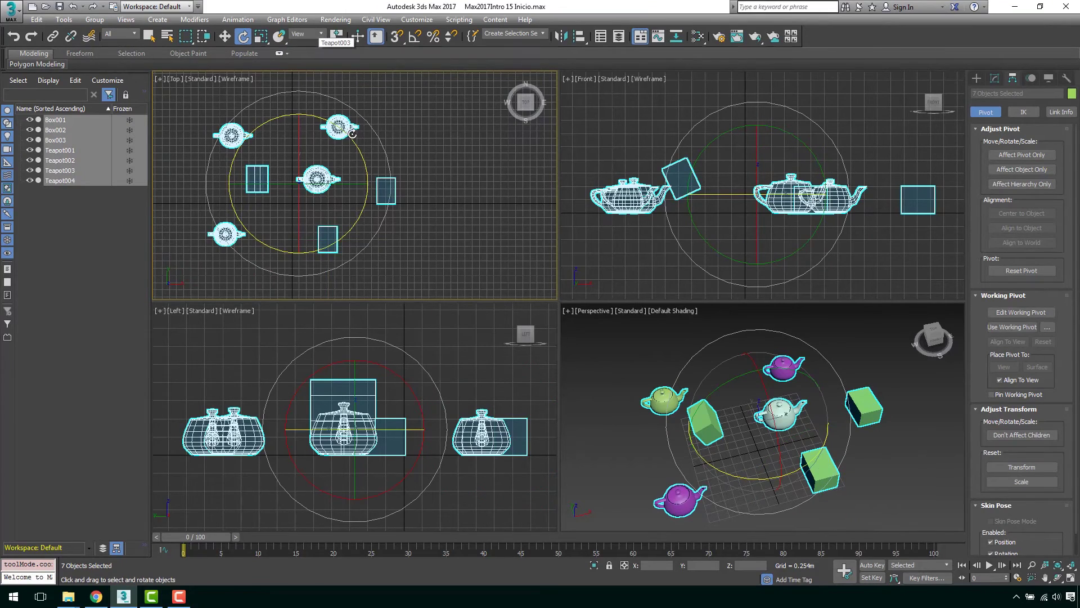
middle_drag(353, 130, 422, 131)
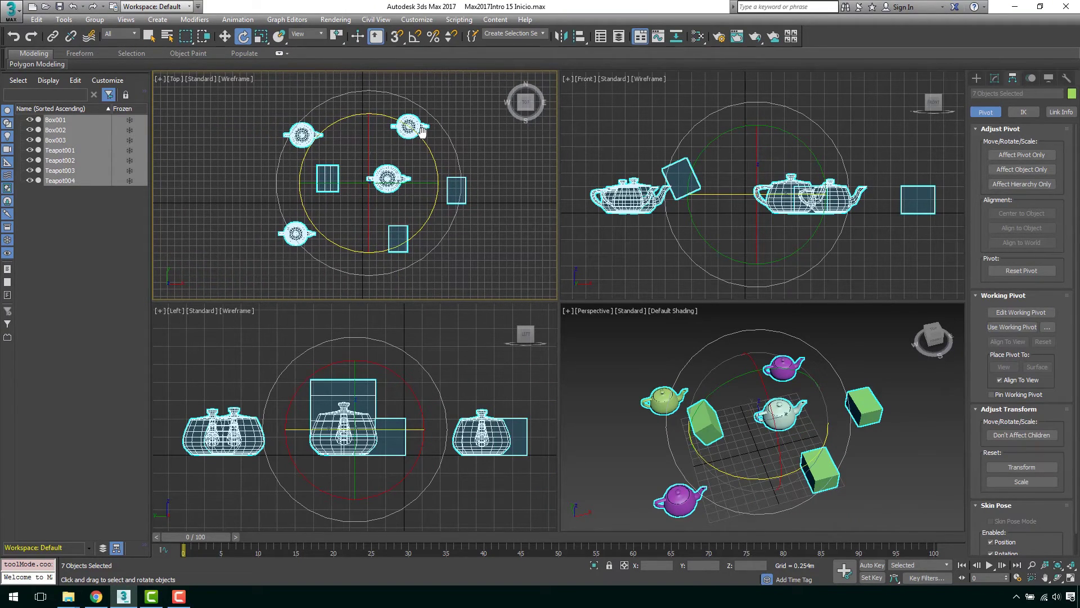
- Choose Use Pivot Point Center as the transform center, try rotating the seven objects, and undo the rotation
click(341, 42)
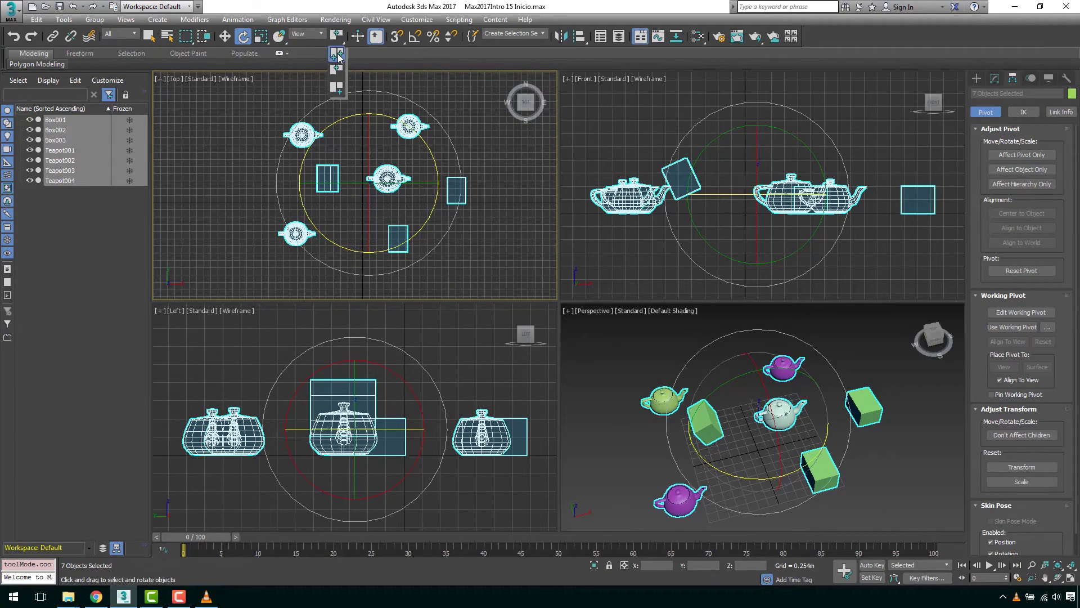
click(336, 55)
mouse_move(461, 211)
mouse_down()
mouse_move(485, 281)
mouse_move(463, 207)
mouse_up()
right_click(598, 282)
key(ctrl+z)
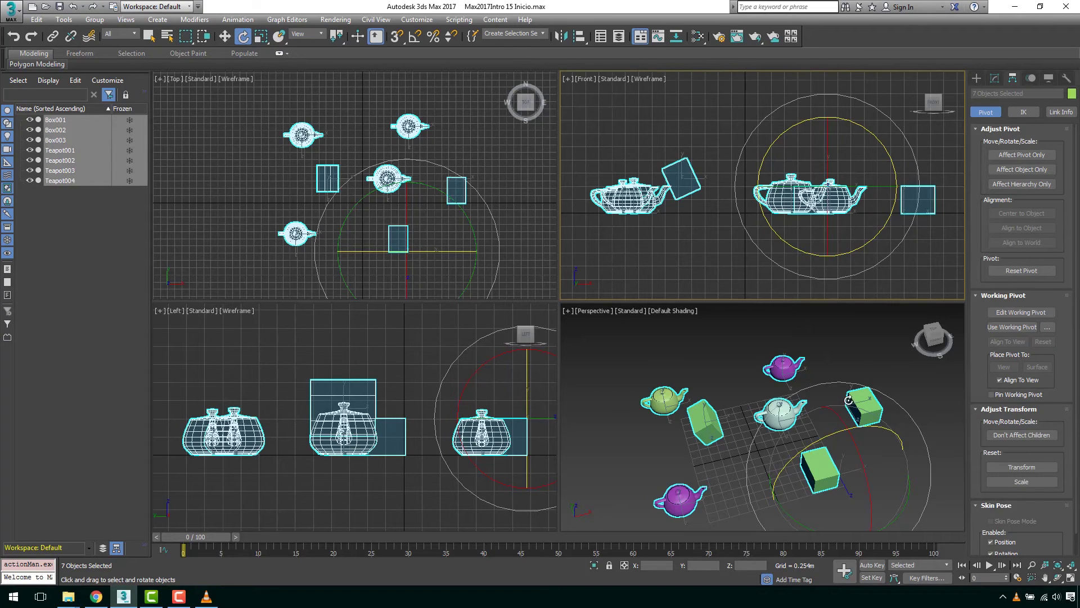
- Inspect the objects' individual pivots in the Perspective view, try rotating all seven about them in the Top view, and undo it
scroll(846, 477, up, 6)
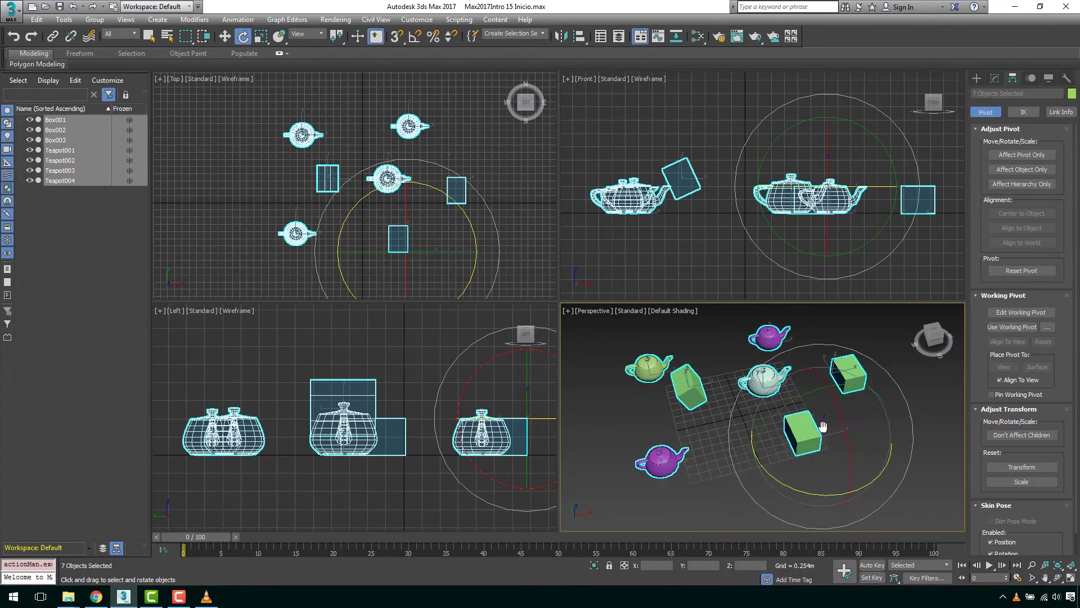
scroll(883, 461, down, 7)
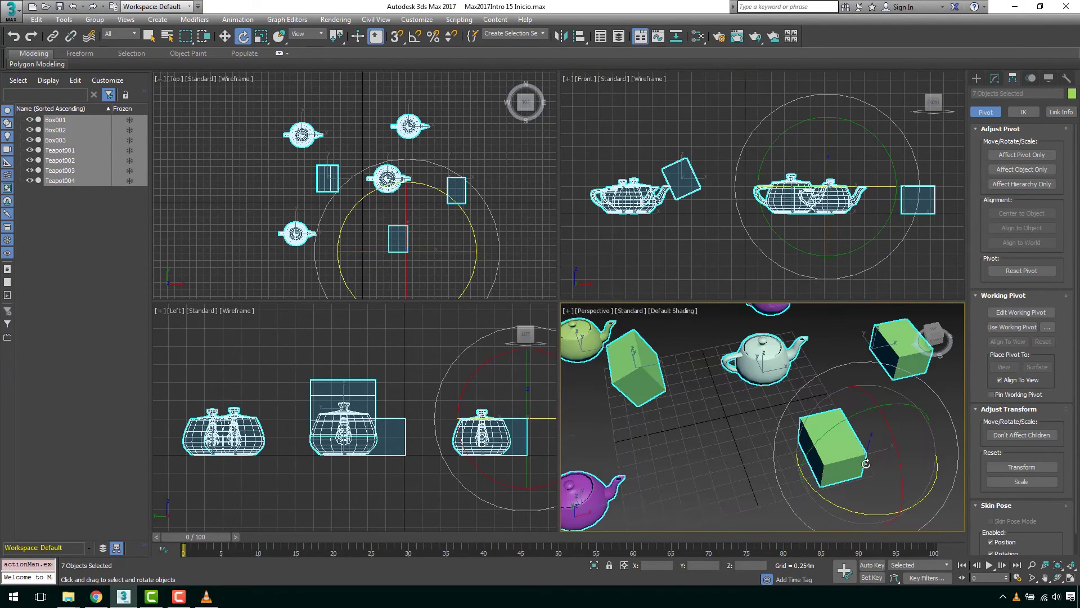
middle_drag(757, 369, 785, 377)
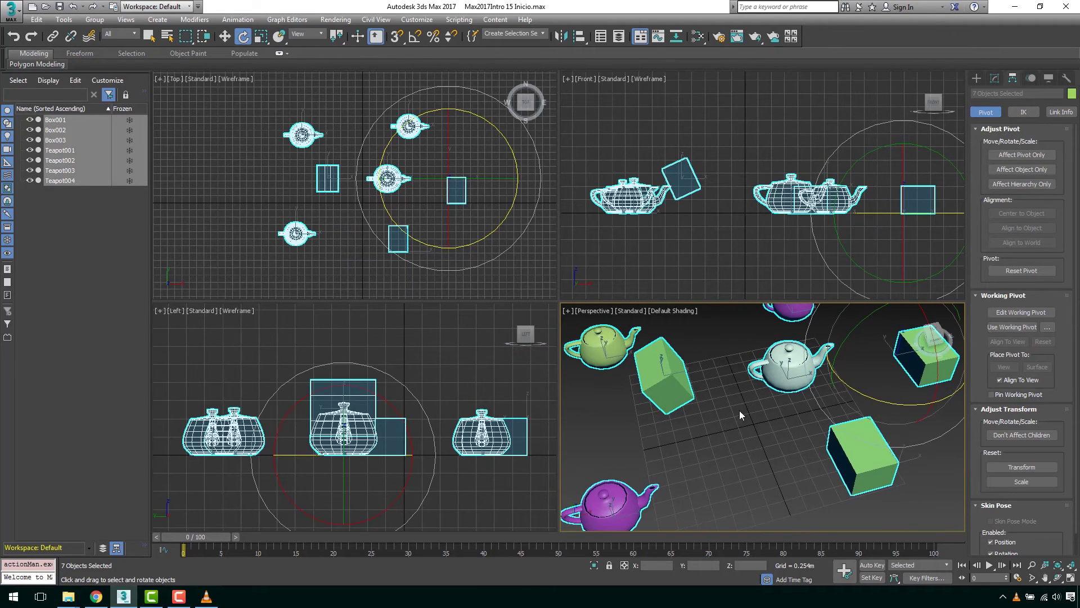
scroll(413, 208, down, 2)
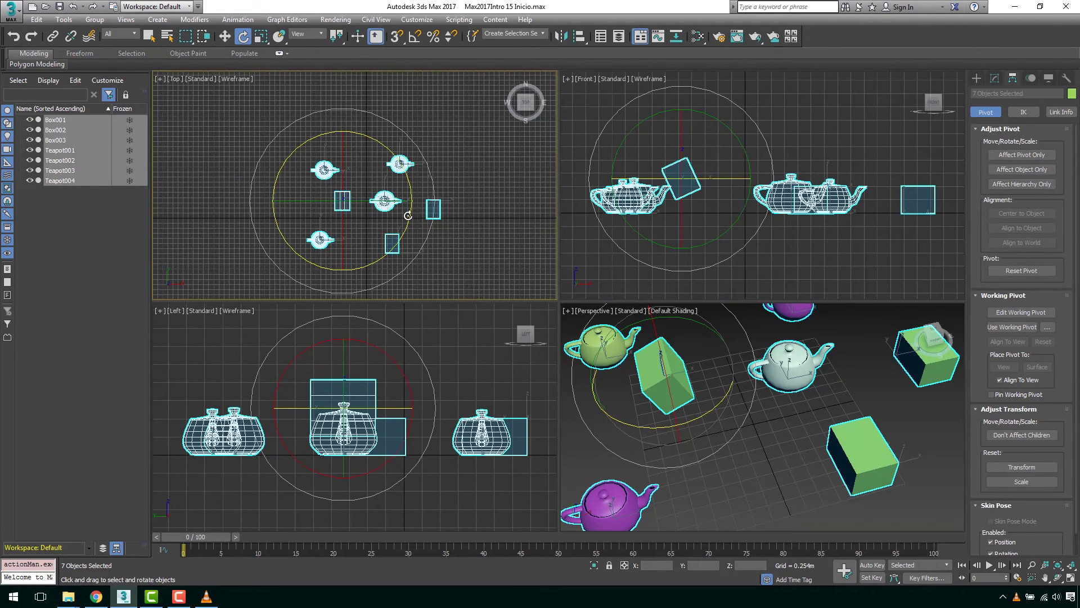
mouse_move(406, 178)
mouse_down()
mouse_move(423, 210)
mouse_move(414, 168)
mouse_up()
key(ctrl+z)
scroll(428, 164, down, 1)
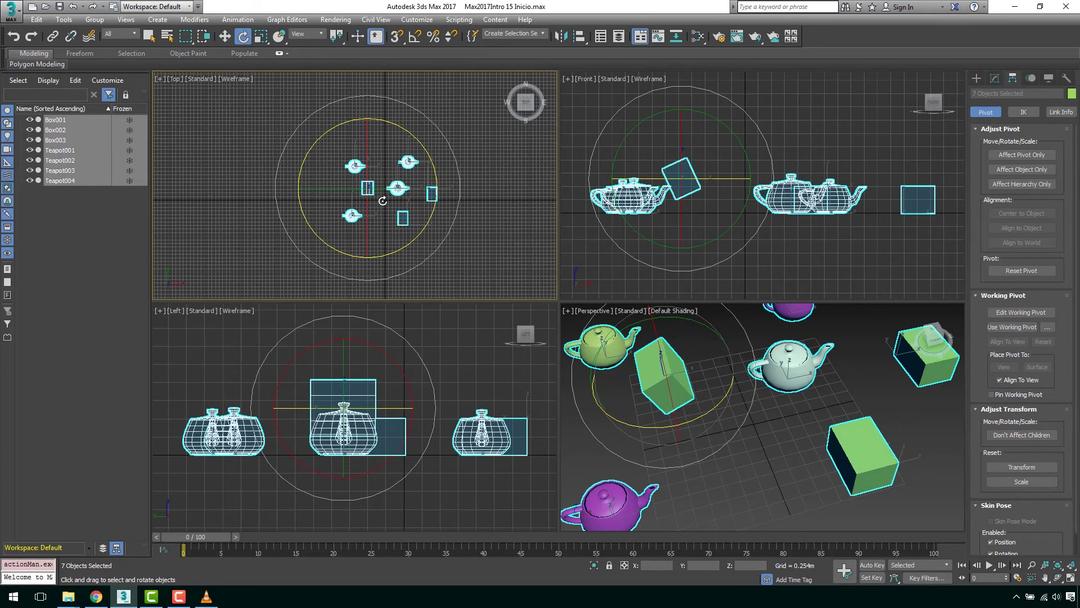
middle_drag(378, 142, 359, 138)
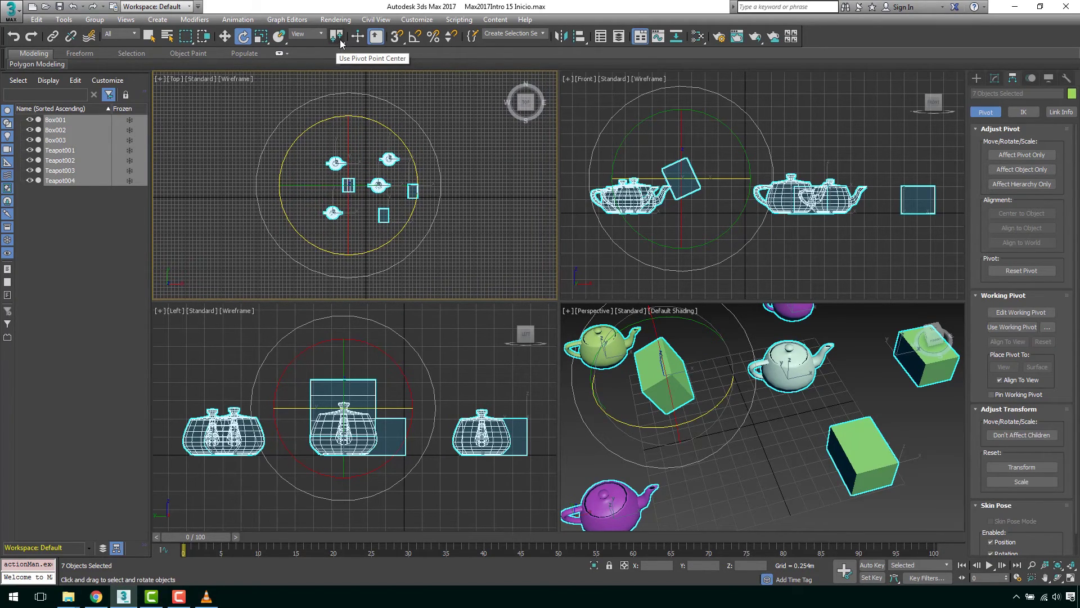
- Choose Use Transform Coordinate Center, and try rotating the seven objects about it in the Top view, undoing the rotation
drag(341, 43, 338, 91)
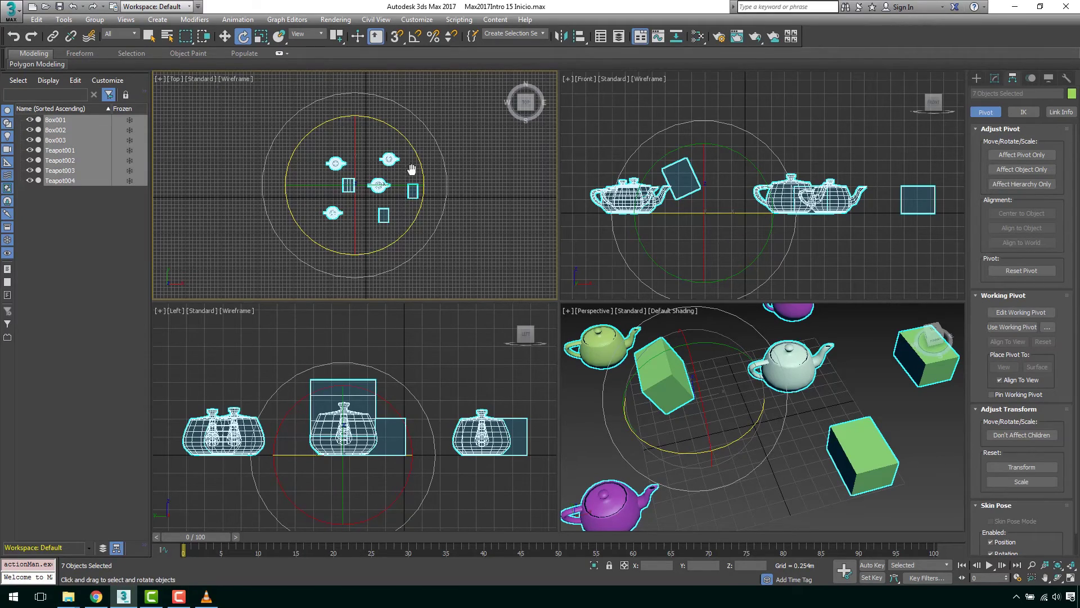
mouse_move(415, 169)
mouse_down()
mouse_move(398, 122)
mouse_move(408, 169)
mouse_move(415, 137)
mouse_move(422, 151)
mouse_up()
key(ctrl+z)
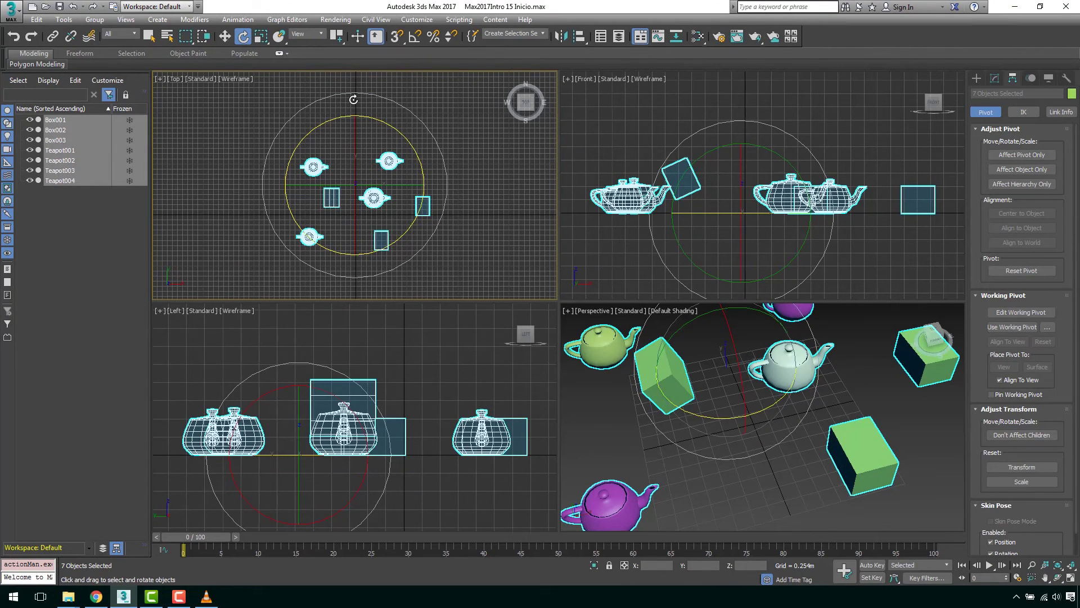
drag(338, 37, 342, 96)
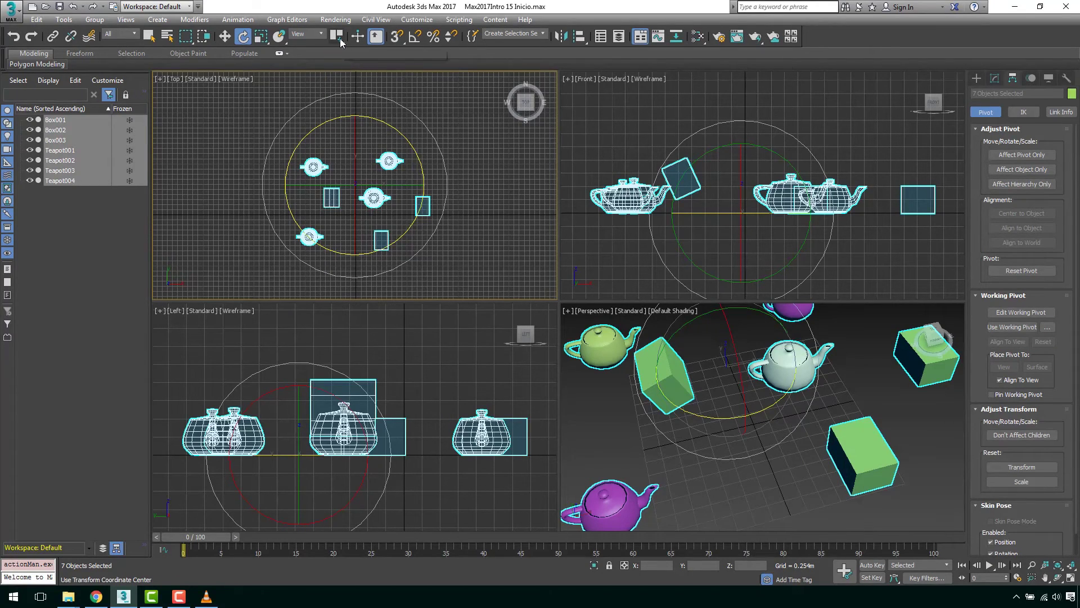
- Set the reference coordinate system to World for the seven selected objects
click(323, 34)
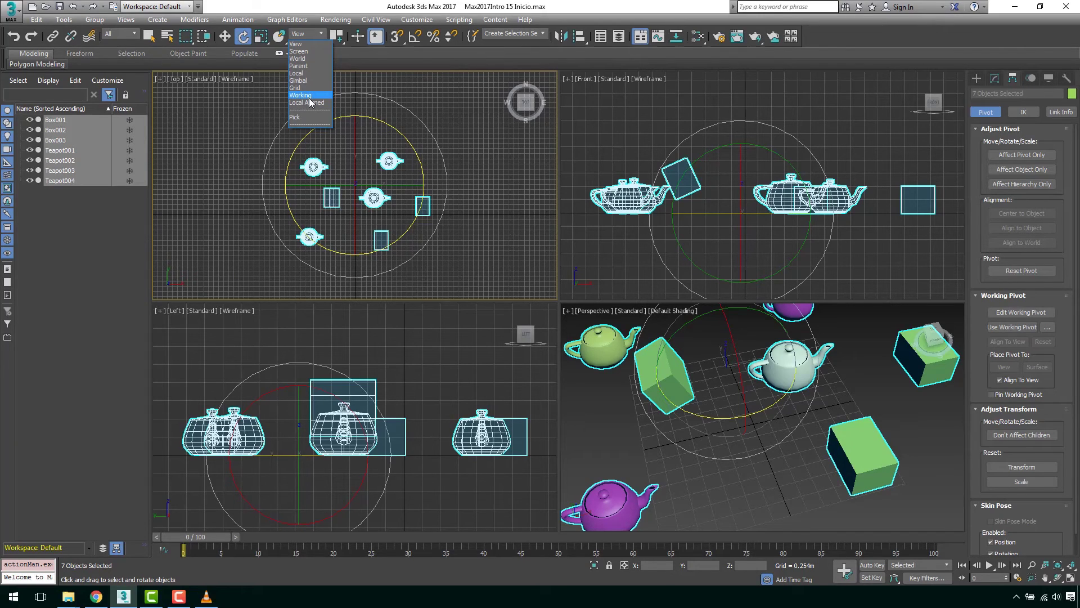
click(312, 59)
scroll(281, 270, up, 3)
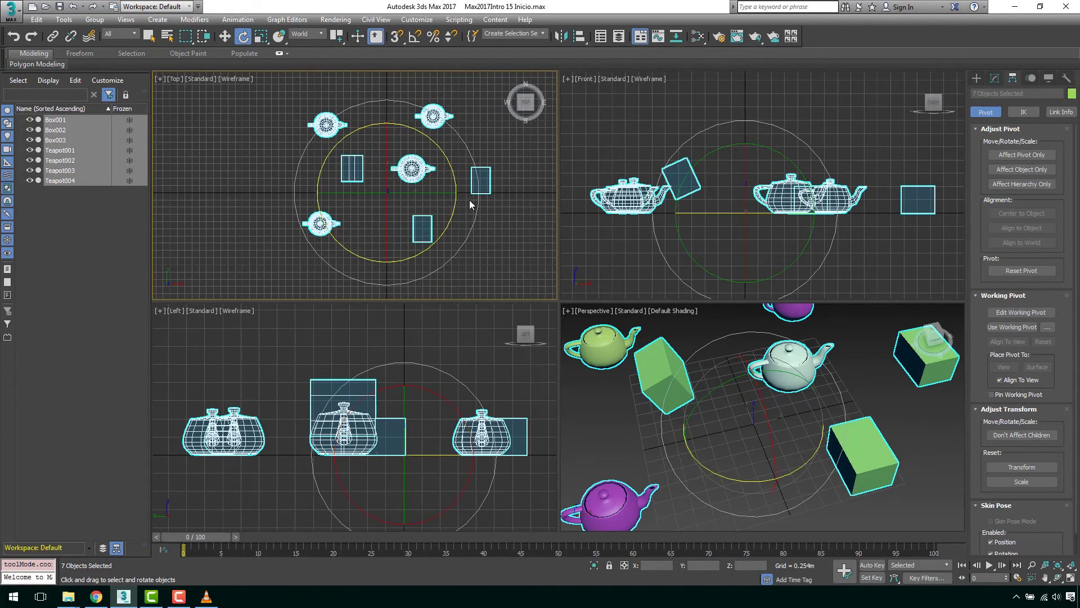
middle_drag(372, 210, 351, 206)
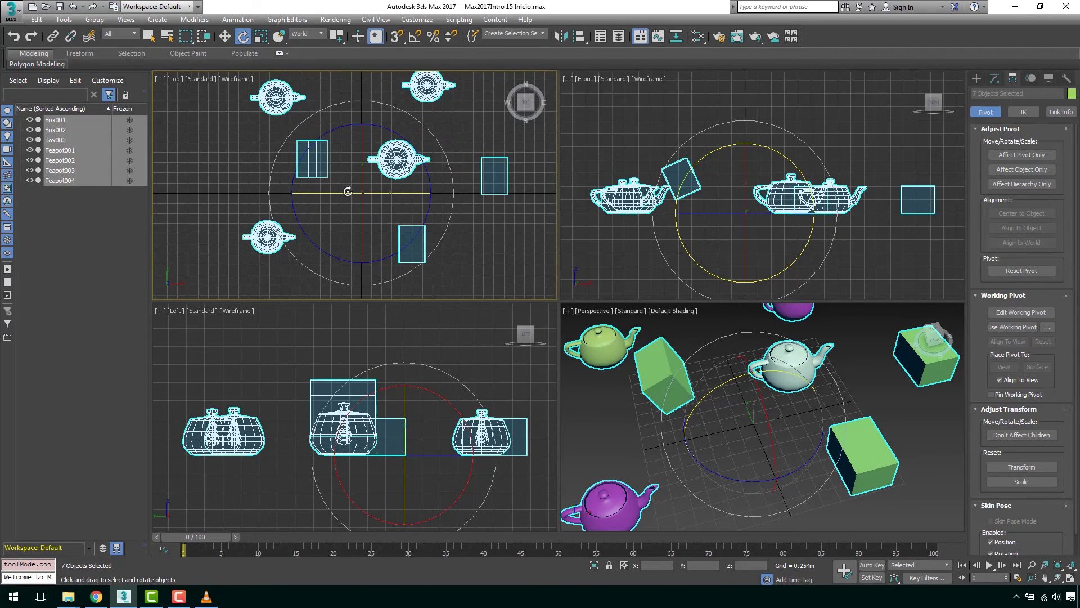
- Examine the rotation gizmo's location relative to the world origin in the Top view, hiding and restoring the grid
key(g)
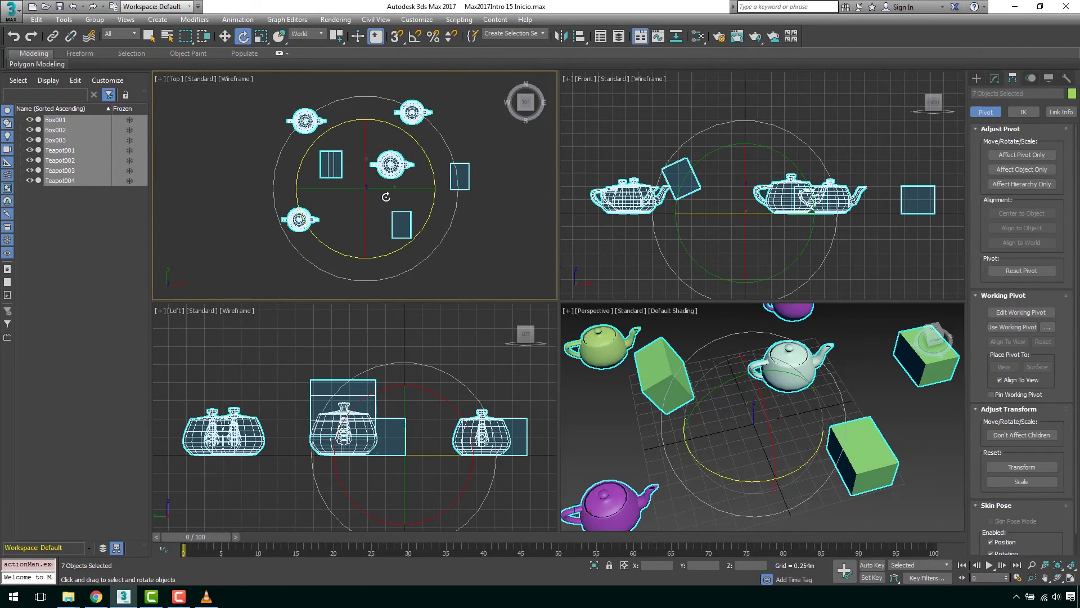
key(g)
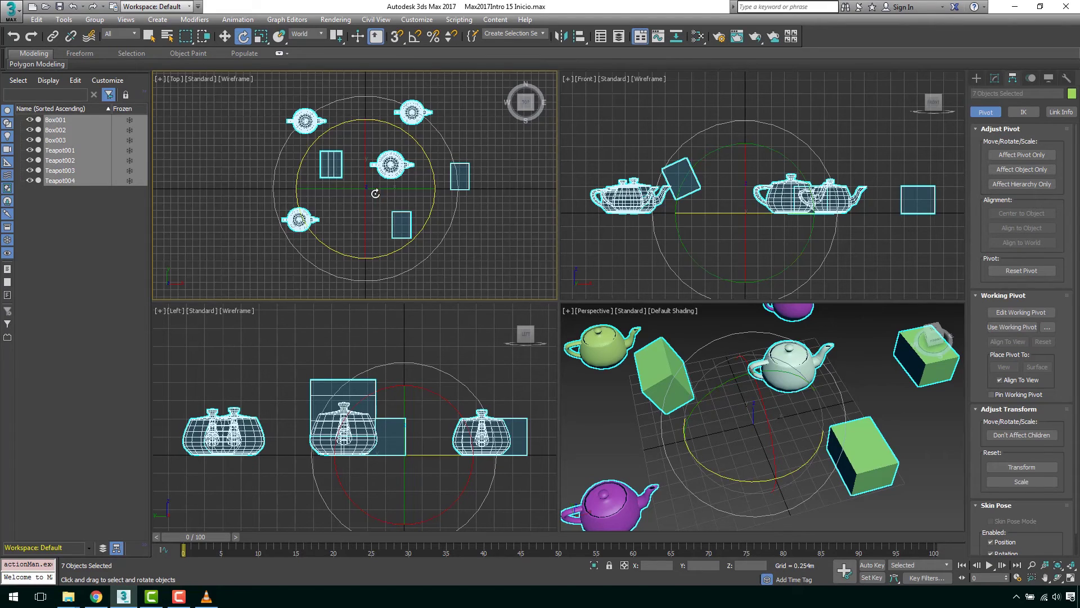
scroll(373, 189, up, 5)
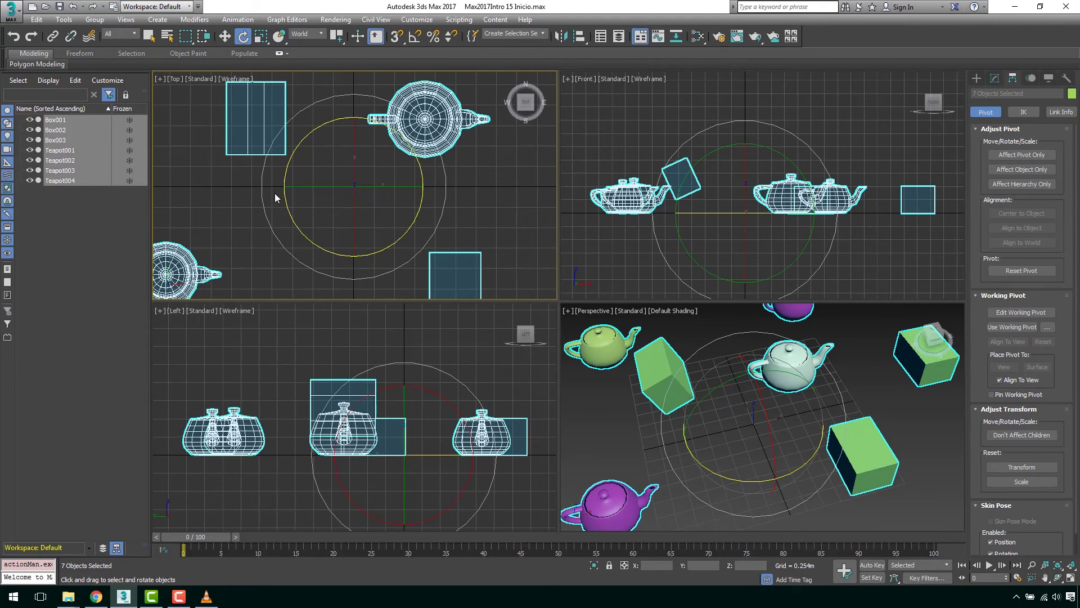
scroll(337, 194, down, 6)
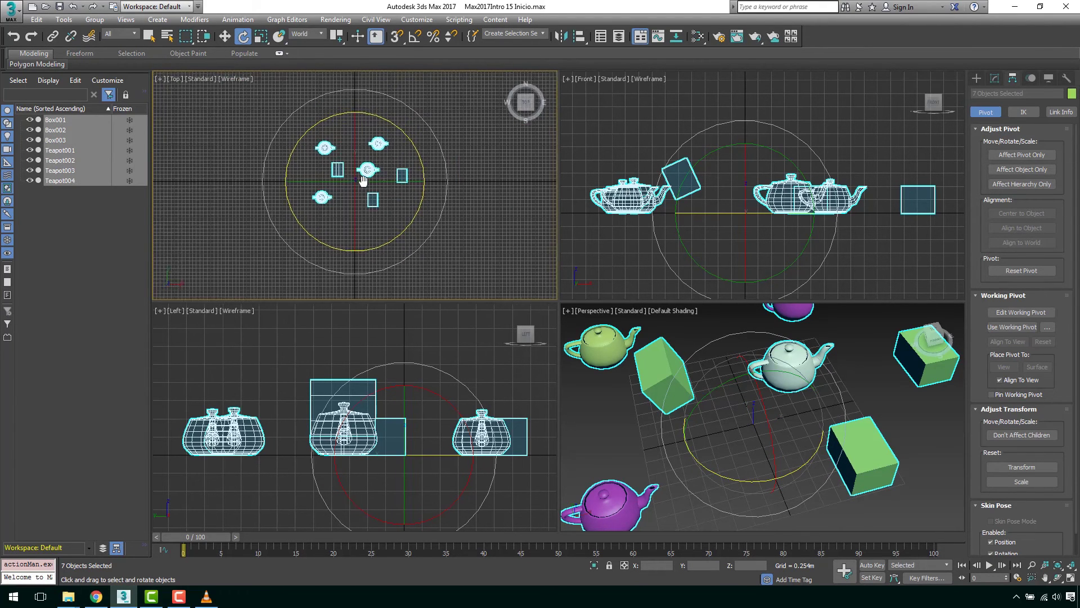
mouse_move(402, 159)
mouse_down()
mouse_move(420, 201)
mouse_move(412, 160)
mouse_up()
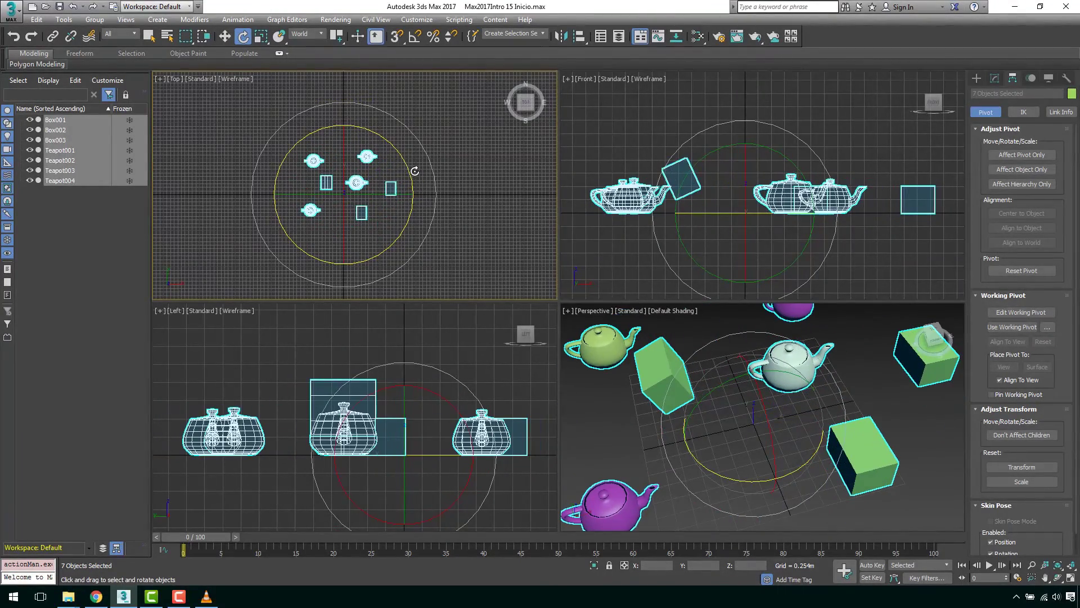
scroll(394, 177, up, 4)
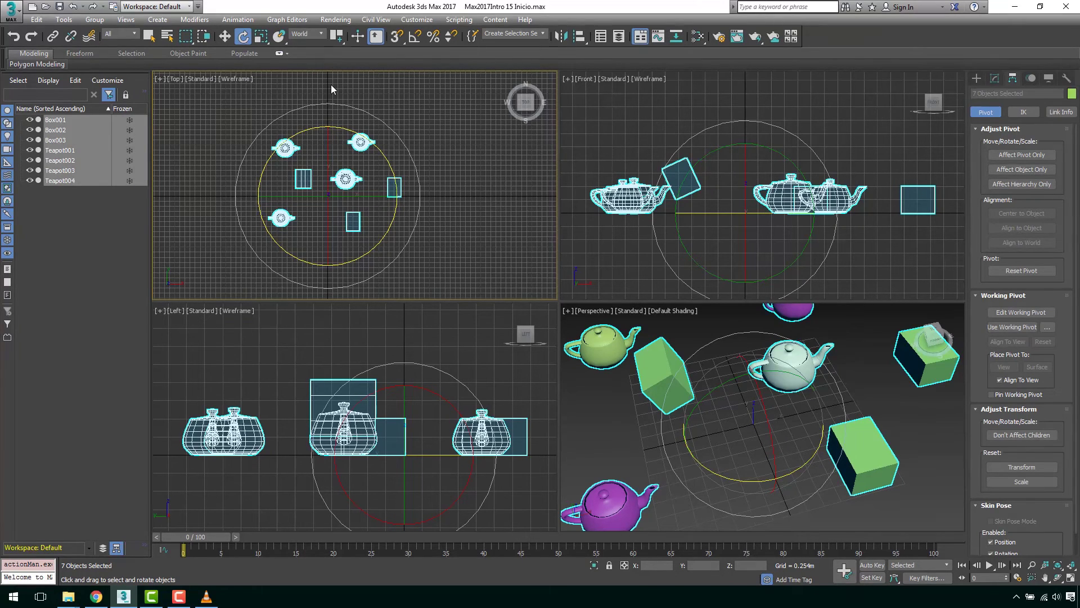
- Pick the upper purple Teapot002 as the reference coordinate system and rotate all seven objects around it in the Top view
click(316, 34)
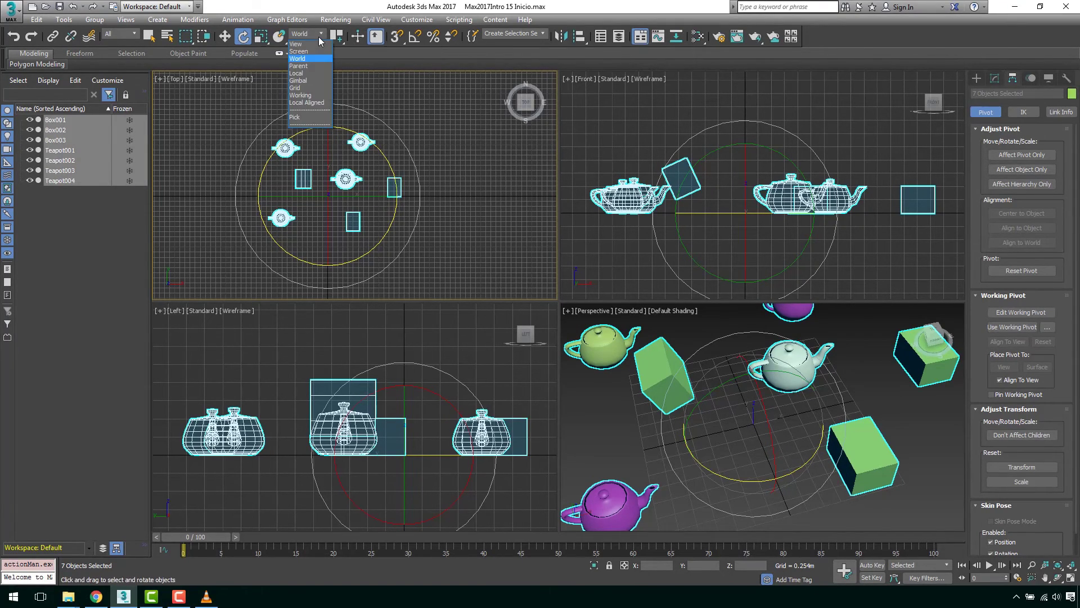
click(302, 117)
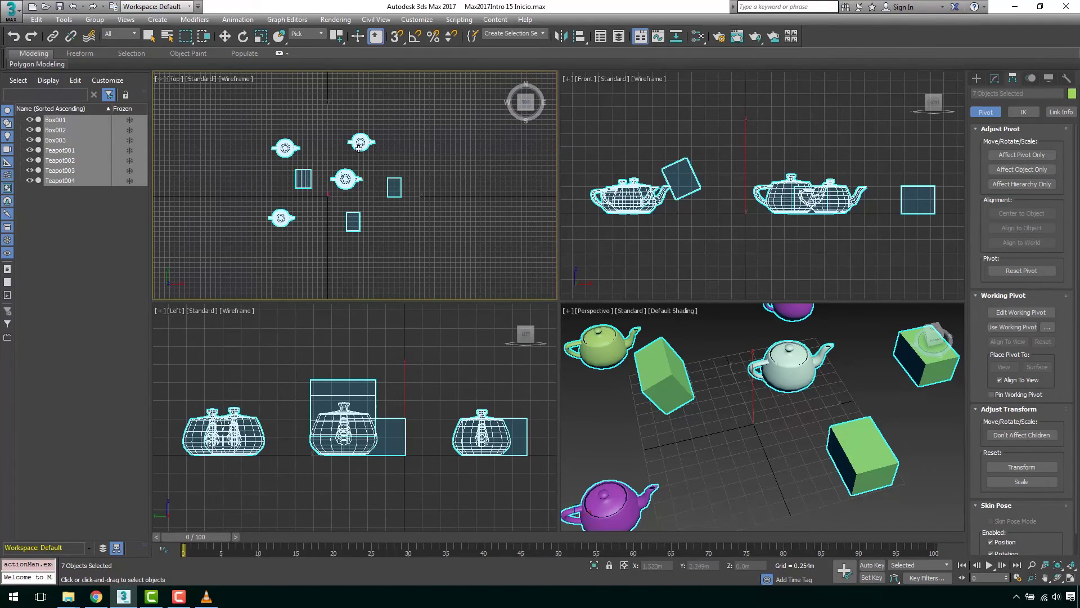
key(e)
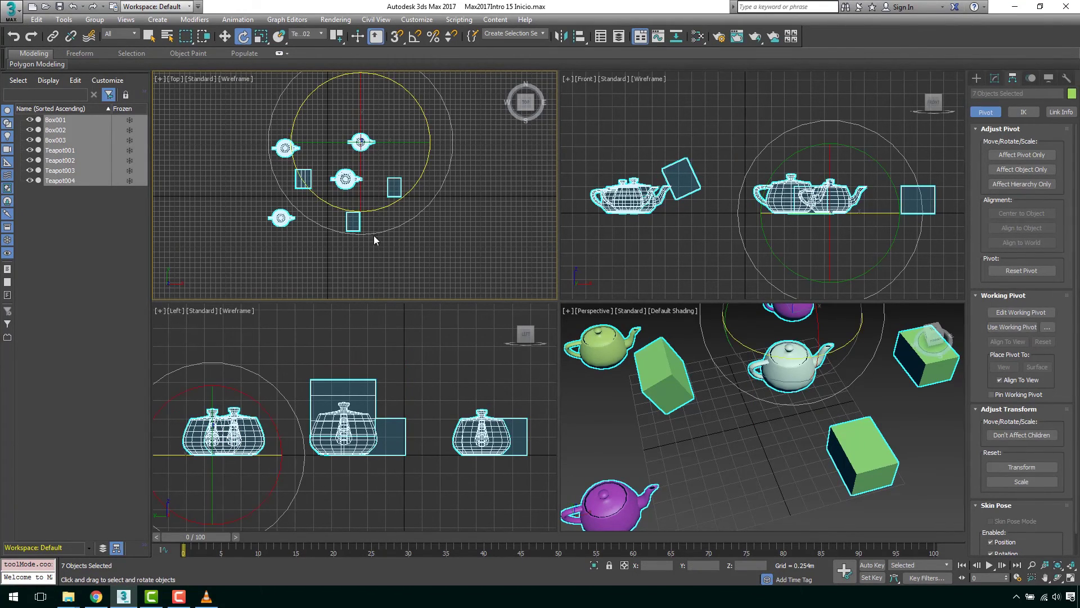
drag(419, 128, 419, 102)
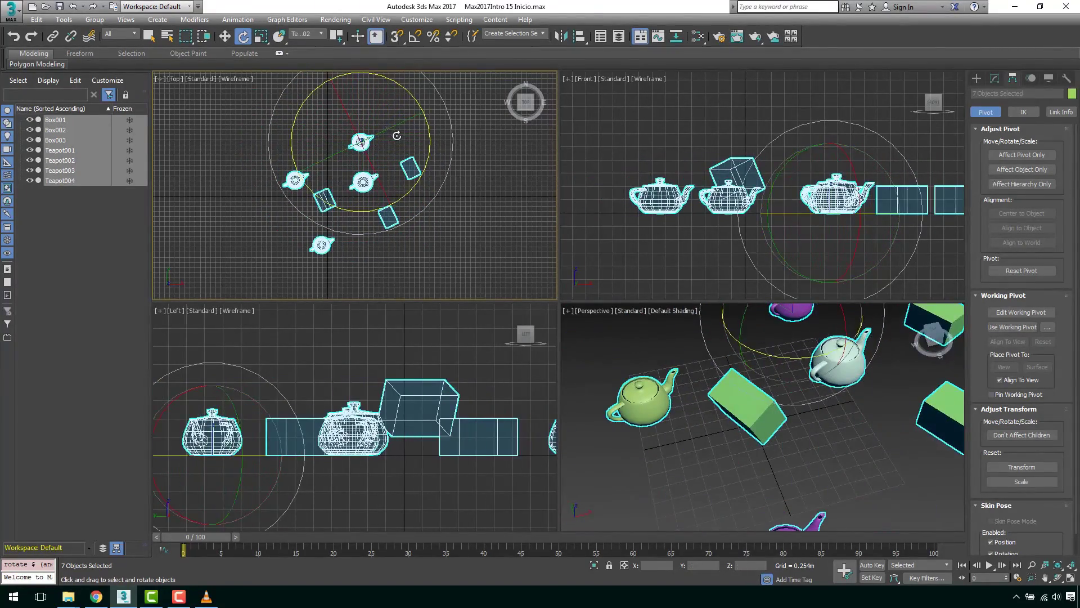
- Undo the last rotation and pick Box001 as the reference coordinate system for the seven selected objects
key(ctrl+z)
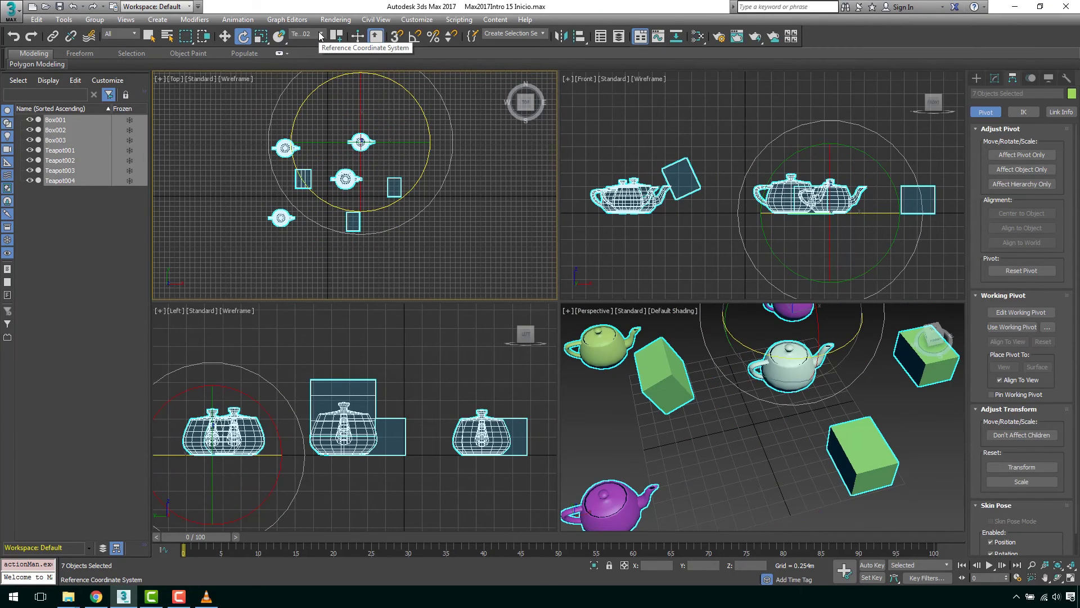
click(320, 36)
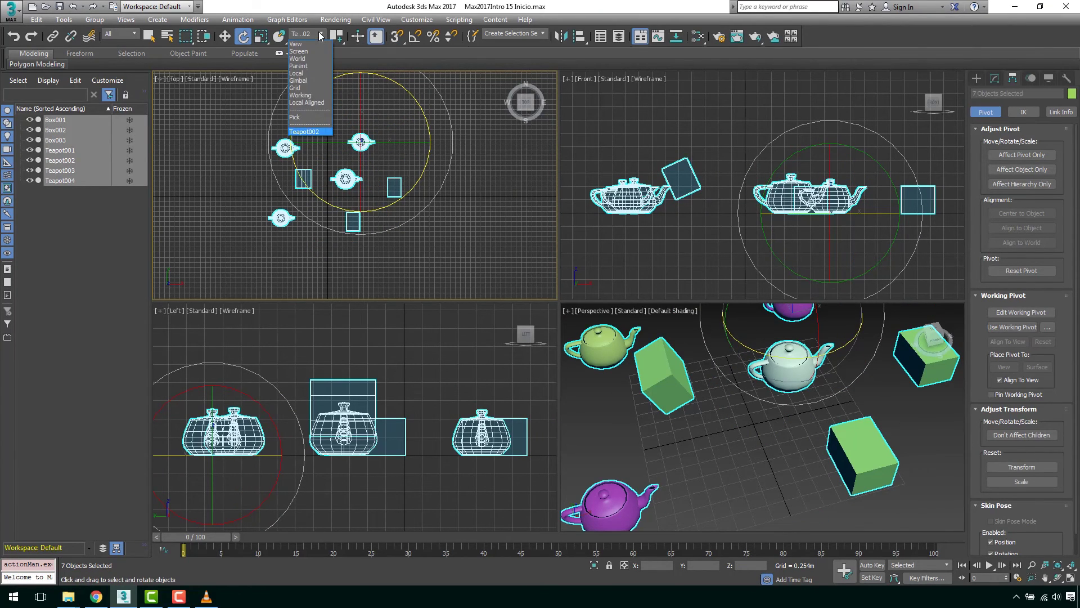
click(294, 118)
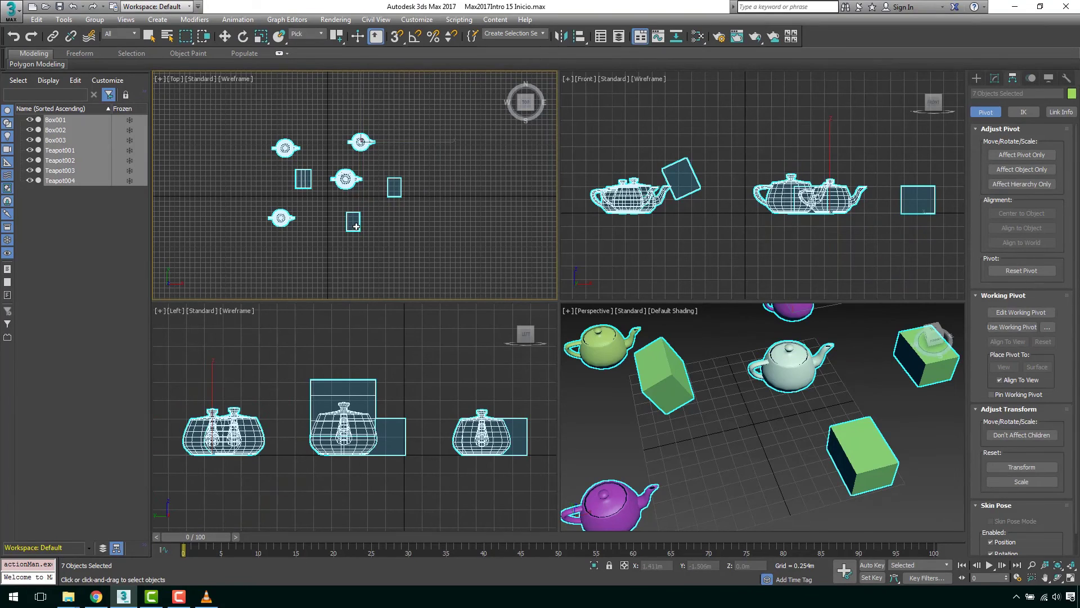
click(828, 420)
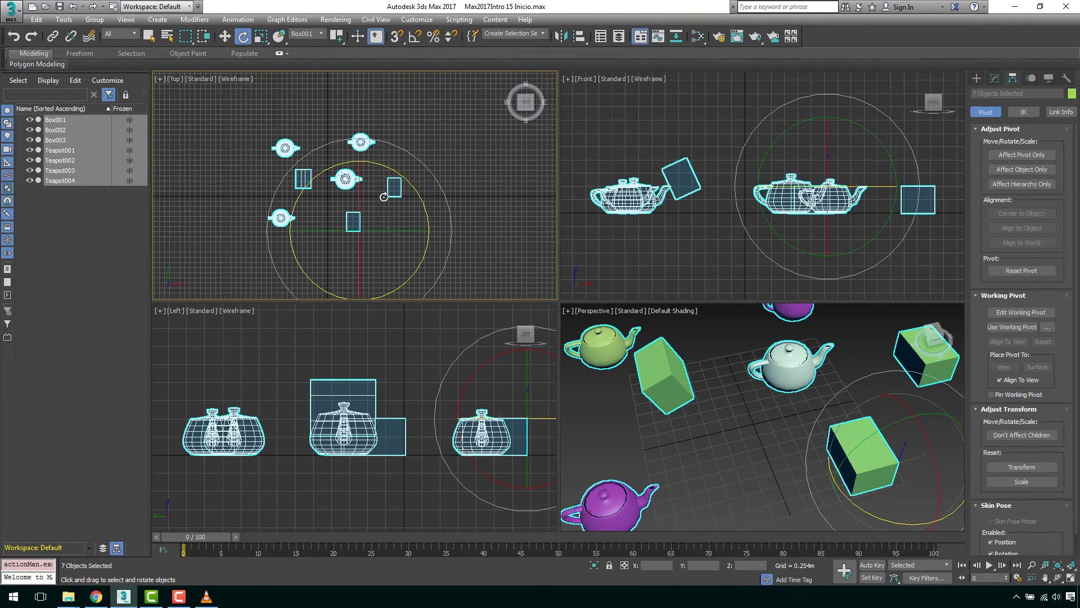
- Try rotating the seven objects around Box001 in the Top view and again in the Front view, undoing each rotation
scroll(381, 179, down, 3)
drag(408, 157, 401, 129)
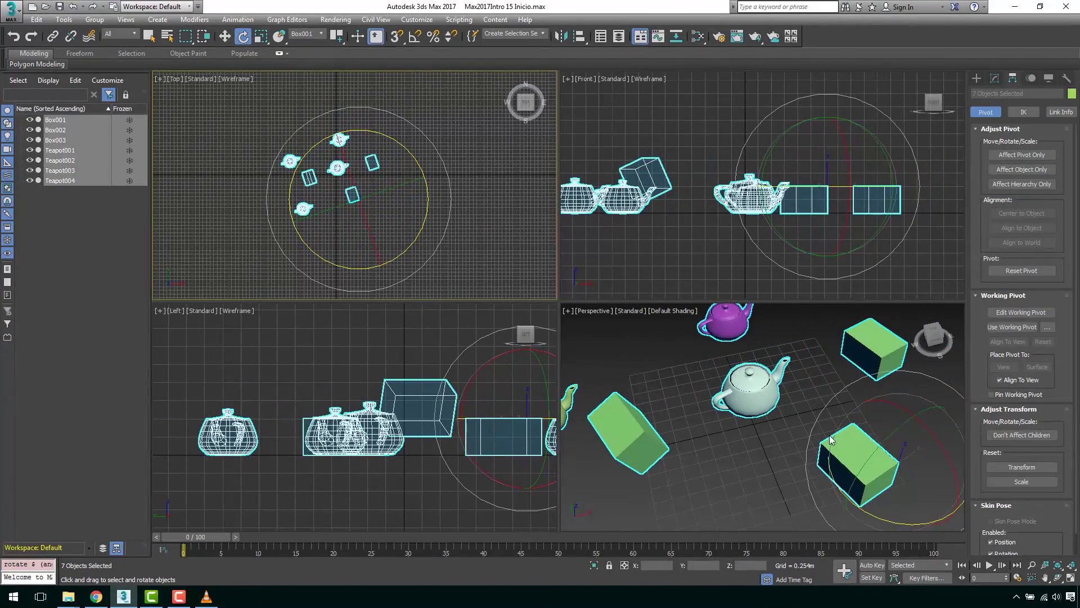
key(ctrl+z)
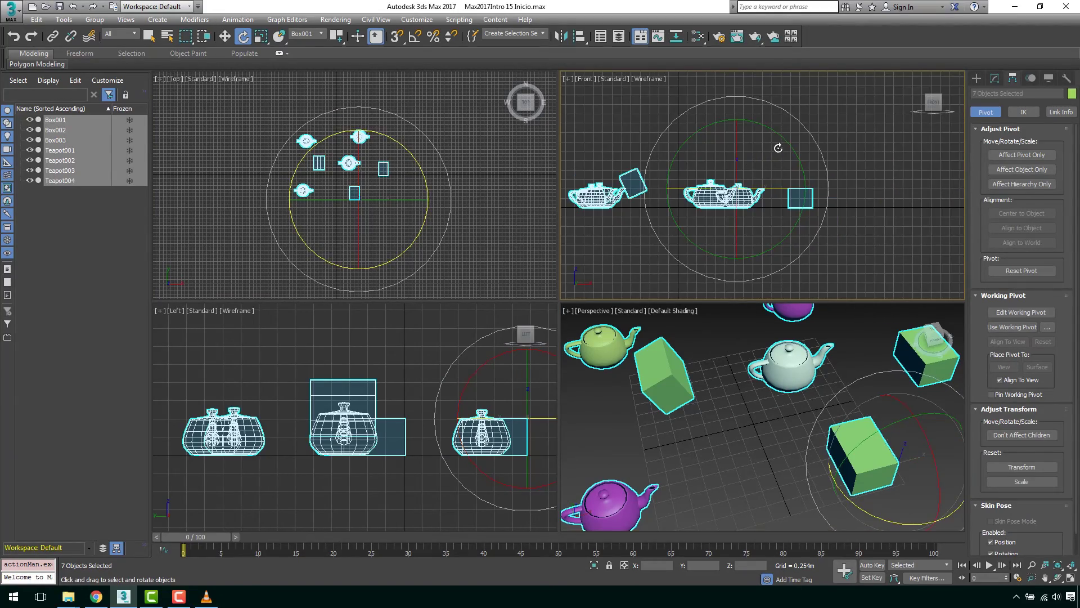
drag(786, 142, 677, 167)
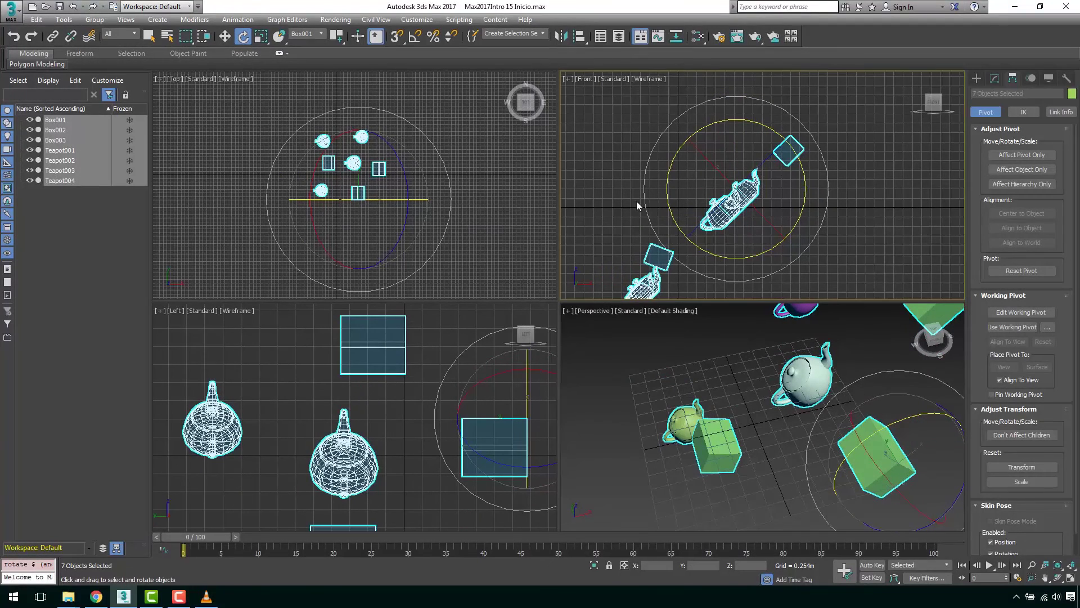
key(ctrl+z)
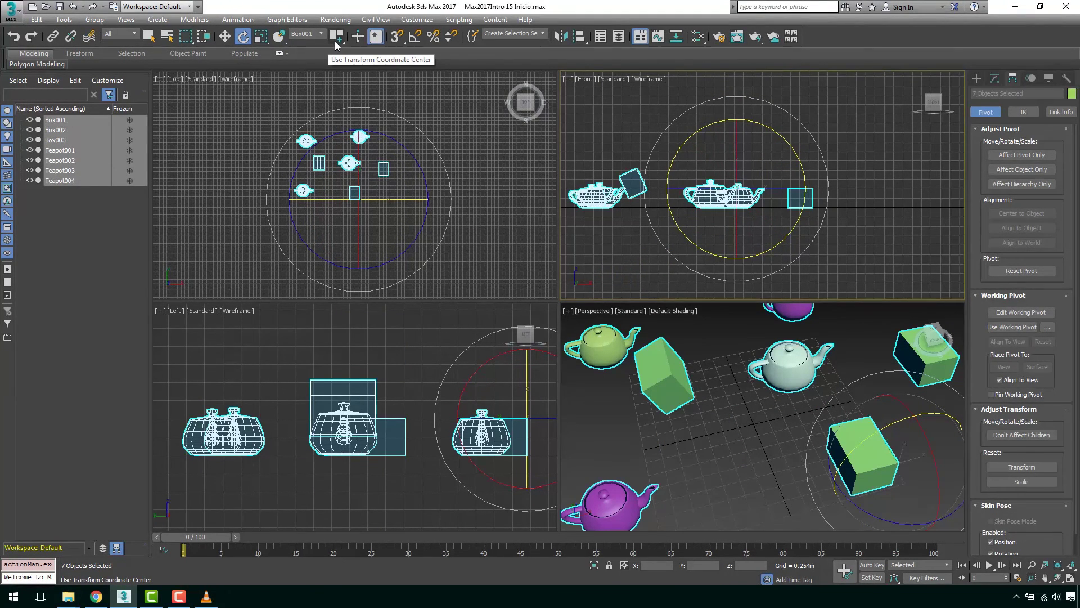
- Switch the reference coordinate system to the previously picked Teapot002 and try rotating the seven objects around it in the Top view, undoing the rotation
drag(336, 45, 337, 91)
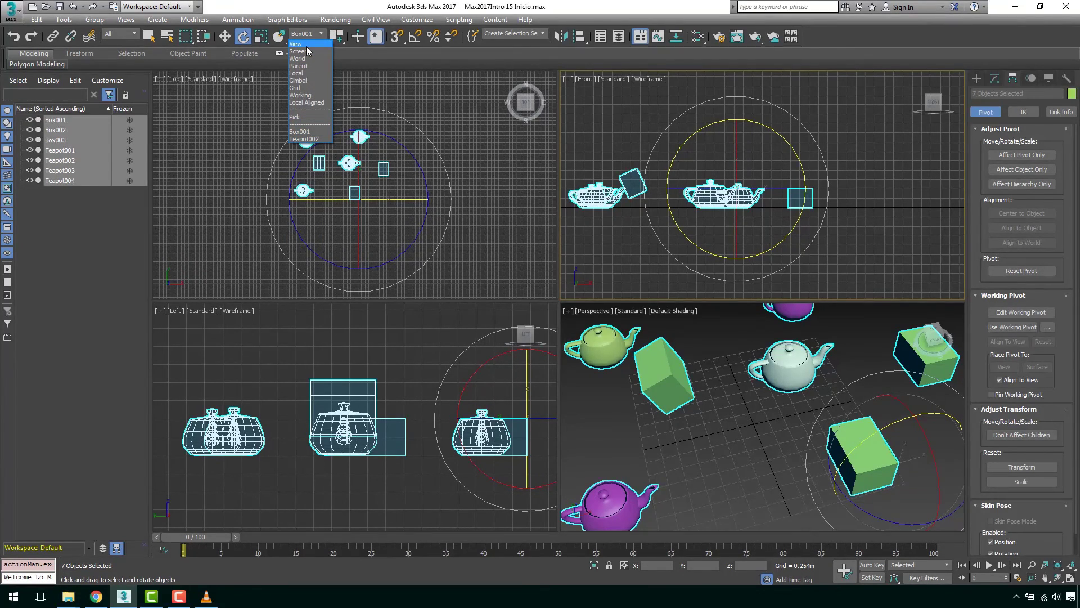
click(307, 139)
middle_drag(411, 120, 443, 158)
mouse_move(443, 158)
mouse_down()
mouse_move(450, 142)
mouse_move(440, 140)
mouse_up()
key(ctrl+z)
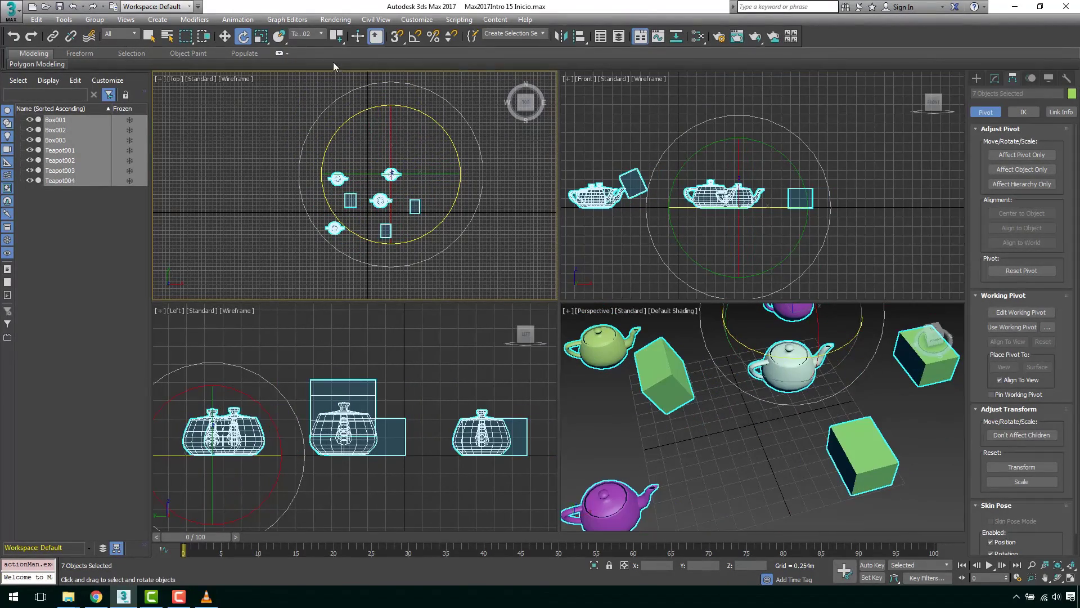
- Set the reference coordinate system back to Box001 and try rotating the seven objects around it in the Top view, cancelling the rotation
click(320, 33)
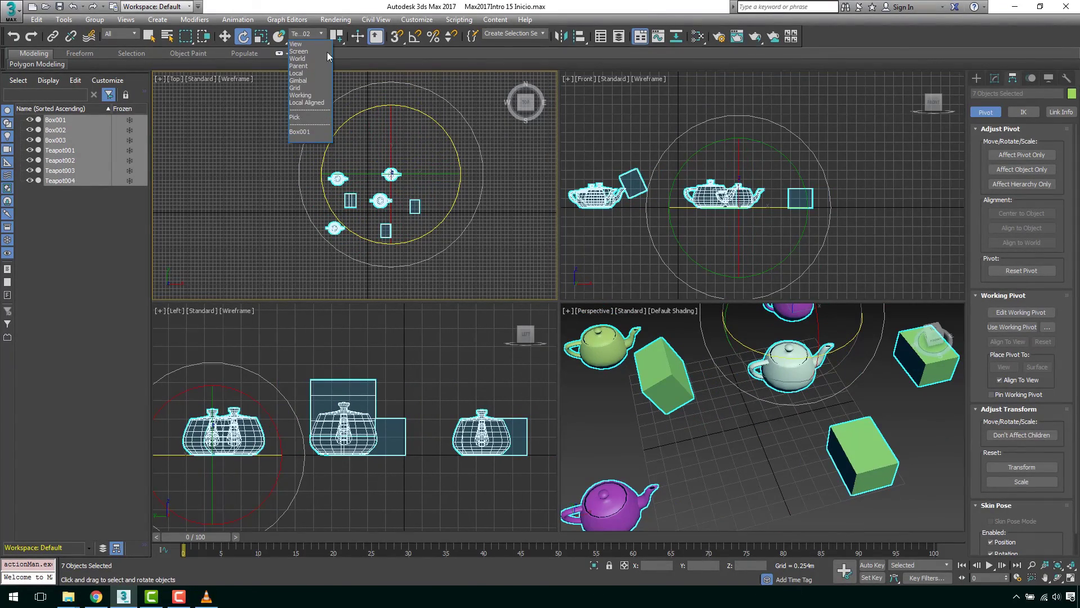
click(307, 131)
mouse_move(450, 204)
mouse_down()
mouse_move(446, 180)
mouse_move(453, 191)
mouse_up()
right_click(469, 175)
- Deselect all seven objects
click(467, 173)
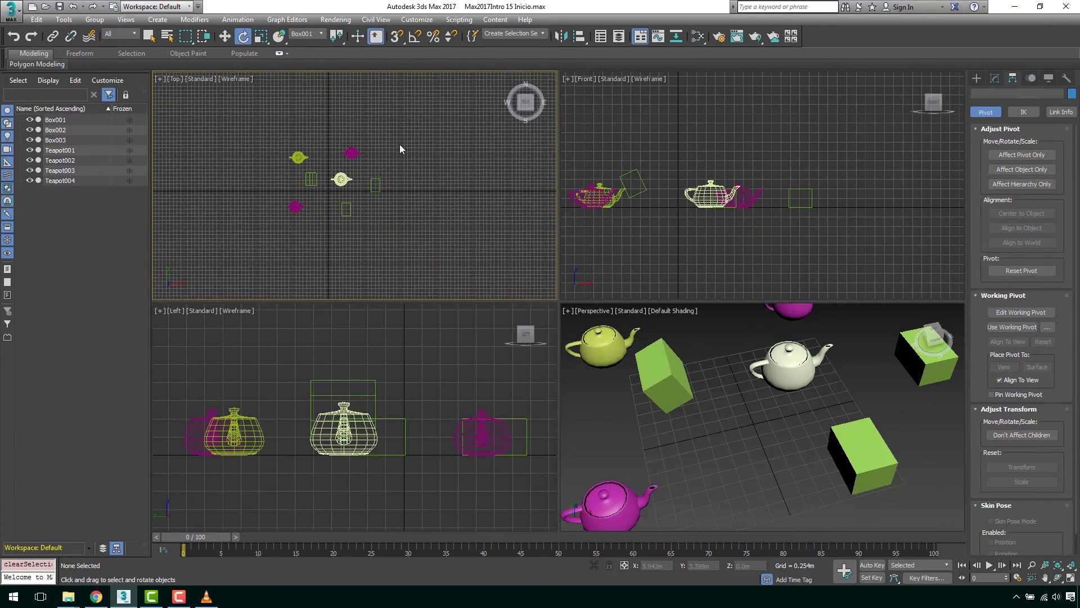
scroll(400, 144, up, 3)
middle_drag(396, 154, 368, 143)
scroll(392, 160, up, 2)
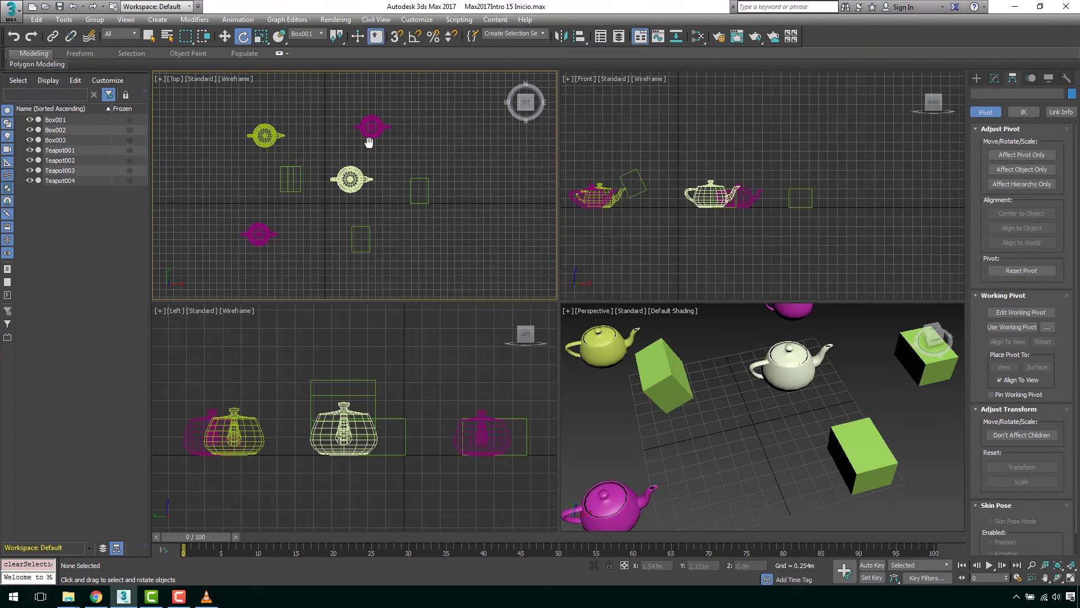